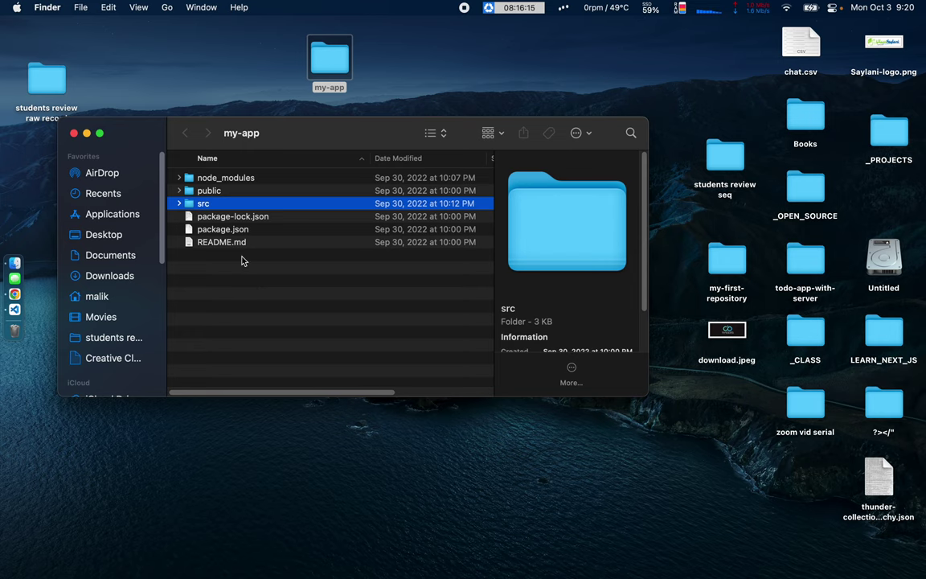
Go up from src to my-app with cd .., then open the folder in VS Code using code.
text(cd ..)
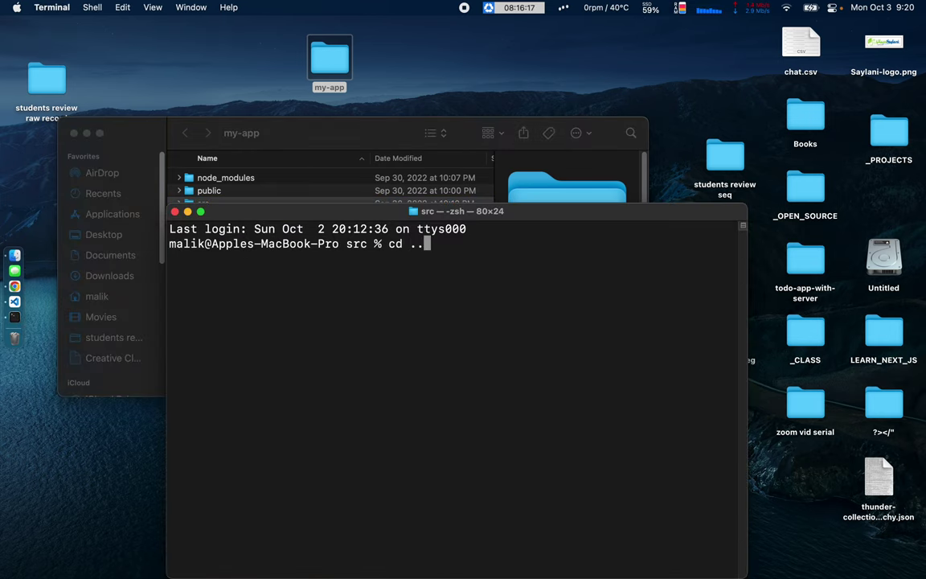
key(Return)
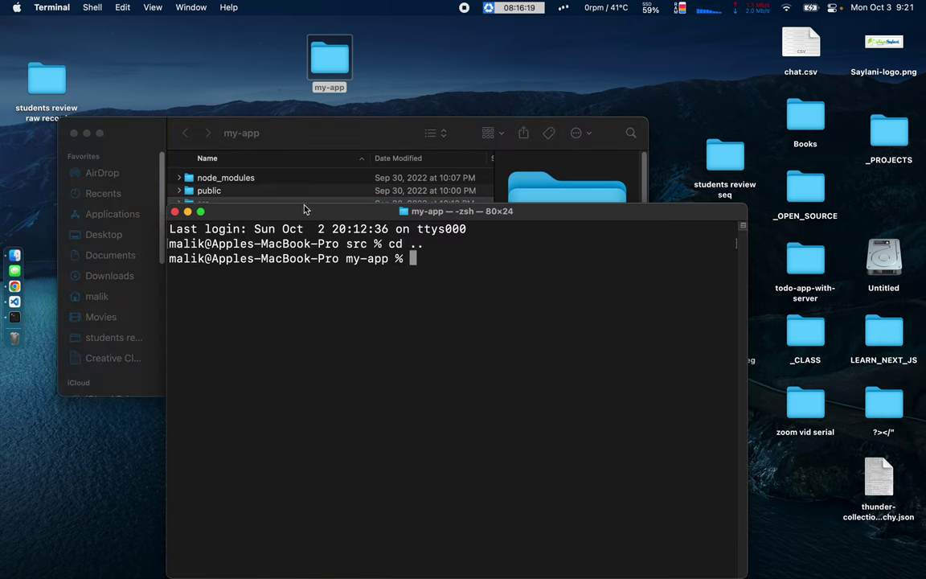
drag(301, 215, 351, 235)
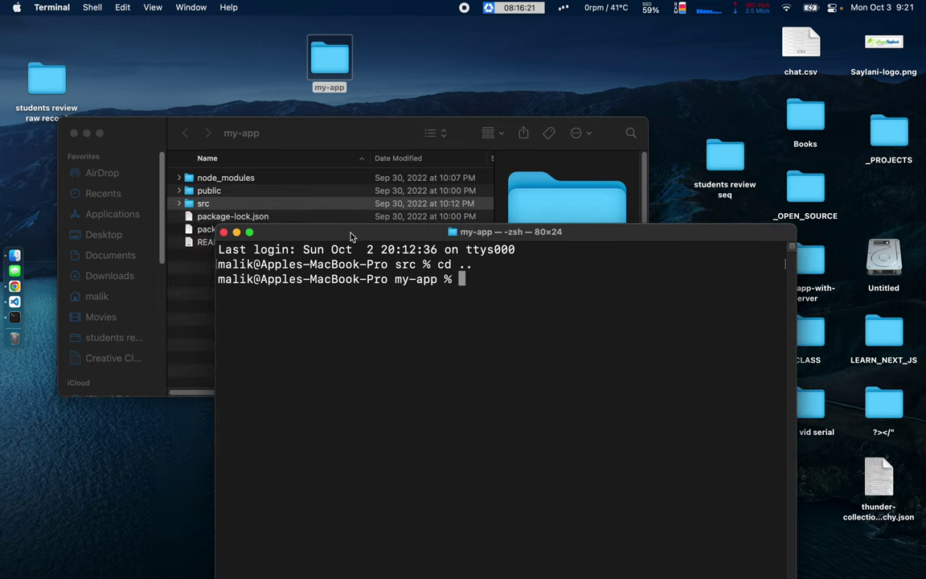
drag(351, 236, 287, 168)
text(code .)
key(Return)
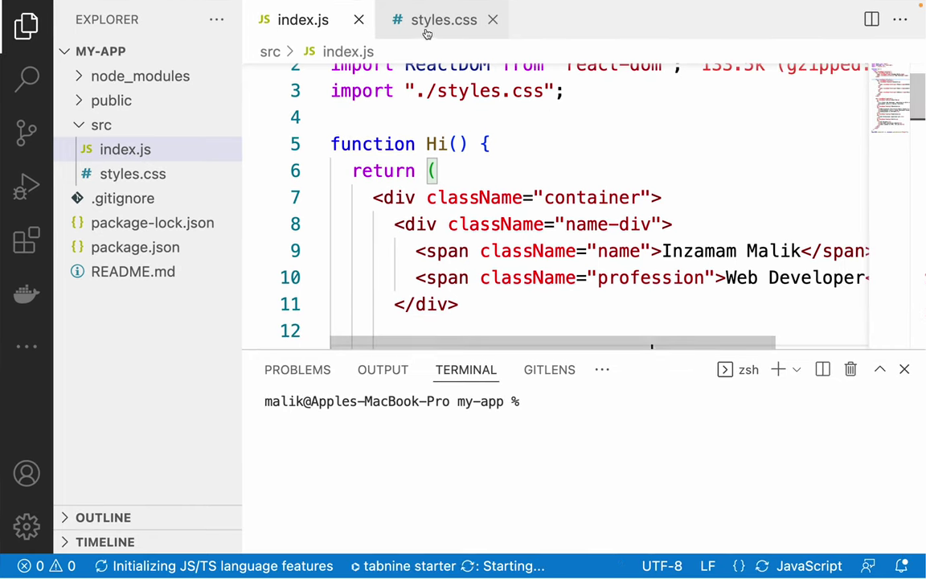
Close the styles.css and index.js tabs and reopen src/index.js from the Explorer.
drag(430, 31, 305, 29)
click(358, 19)
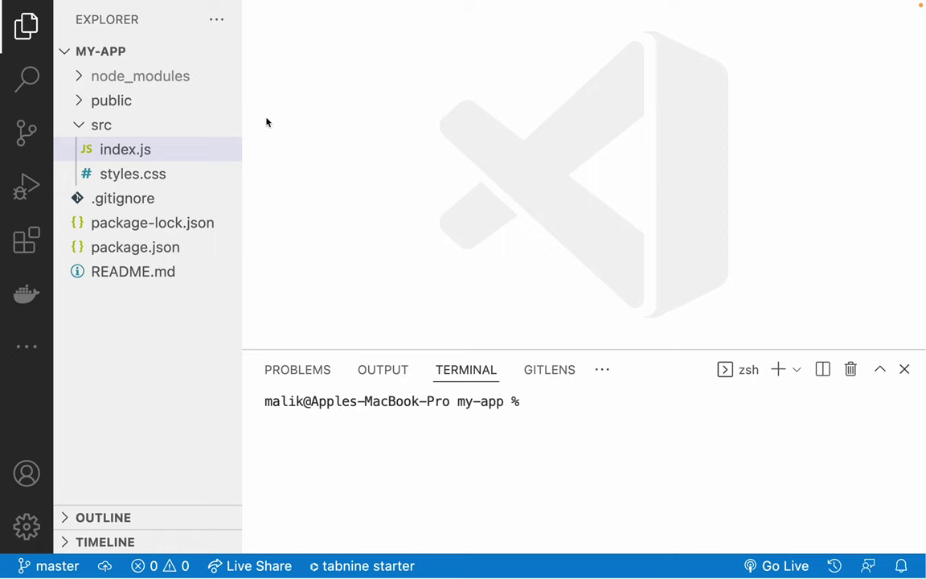
click(128, 150)
click(494, 146)
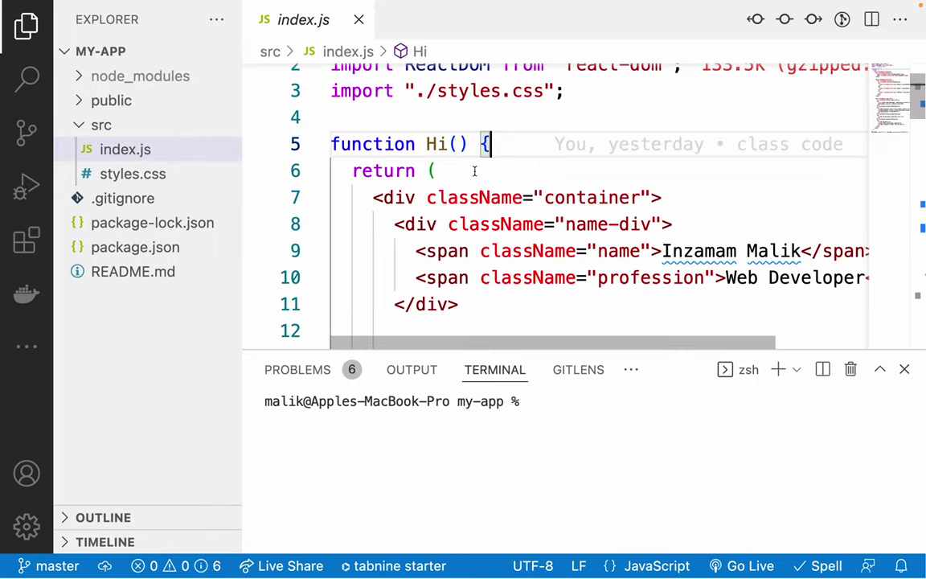
key(super+j)
scroll(543, 388, down, 3)
scroll(450, 305, up, 3)
Run npm start in the integrated terminal to launch the React development server.
key(super+j)
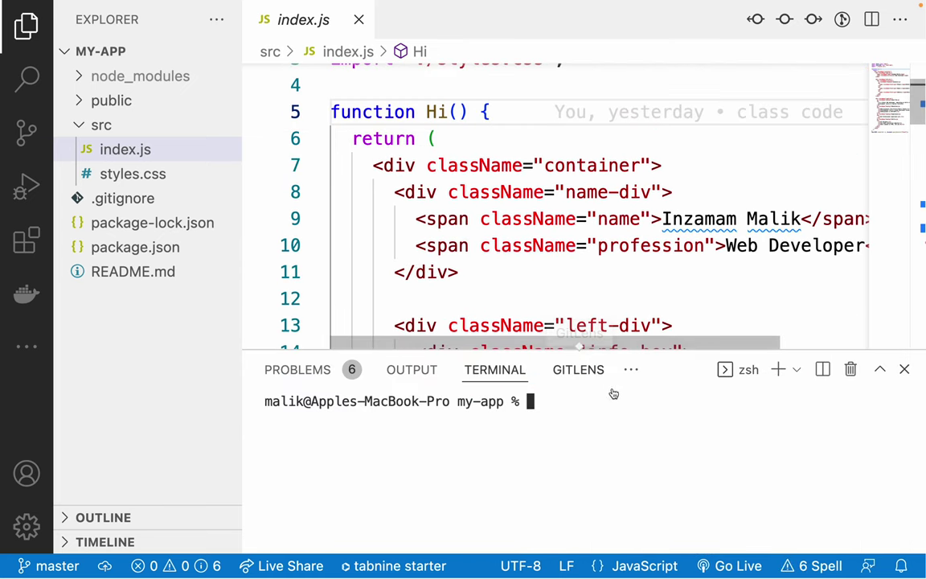
text(npm start)
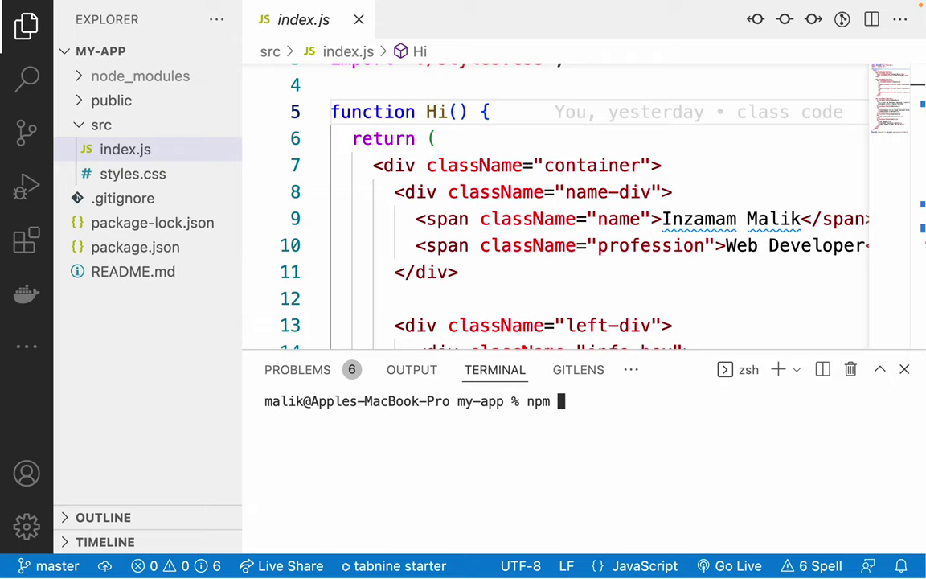
key(Return)
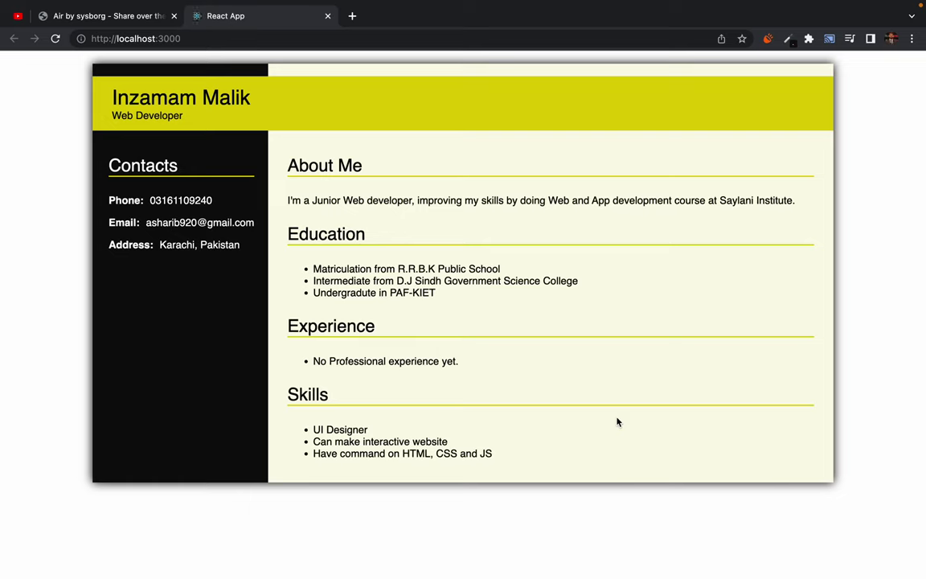
Check that the résumé page renders at localhost:3000, then return to VS Code.
drag(129, 98, 563, 339)
click(548, 331)
key(ctrl+Left)
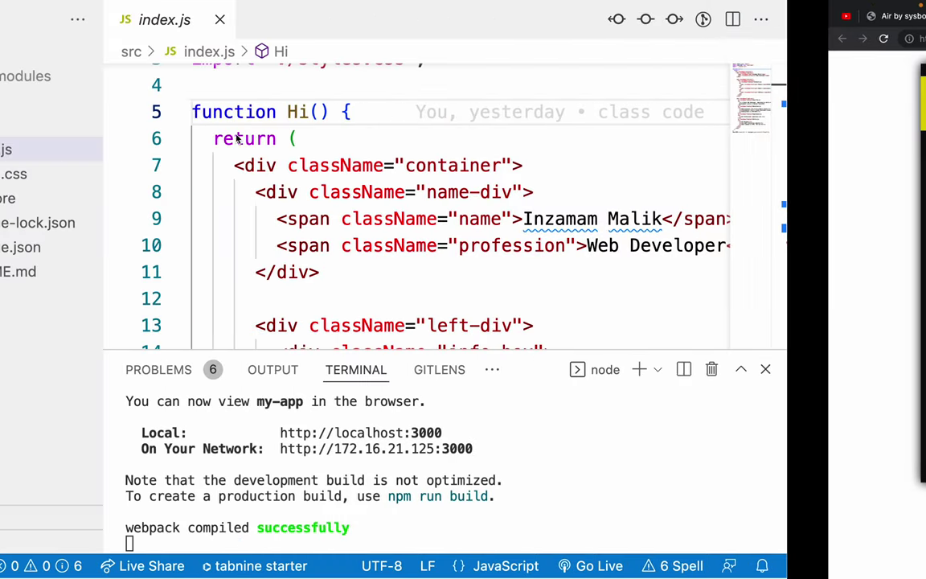
Shrink the terminal slightly and review the return block of the Hi function.
drag(408, 354, 407, 383)
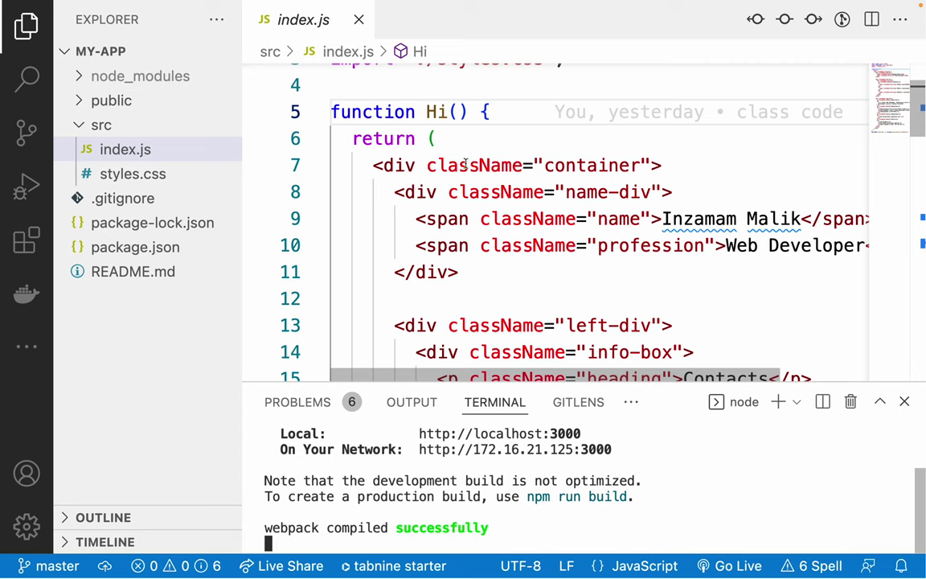
drag(352, 138, 599, 192)
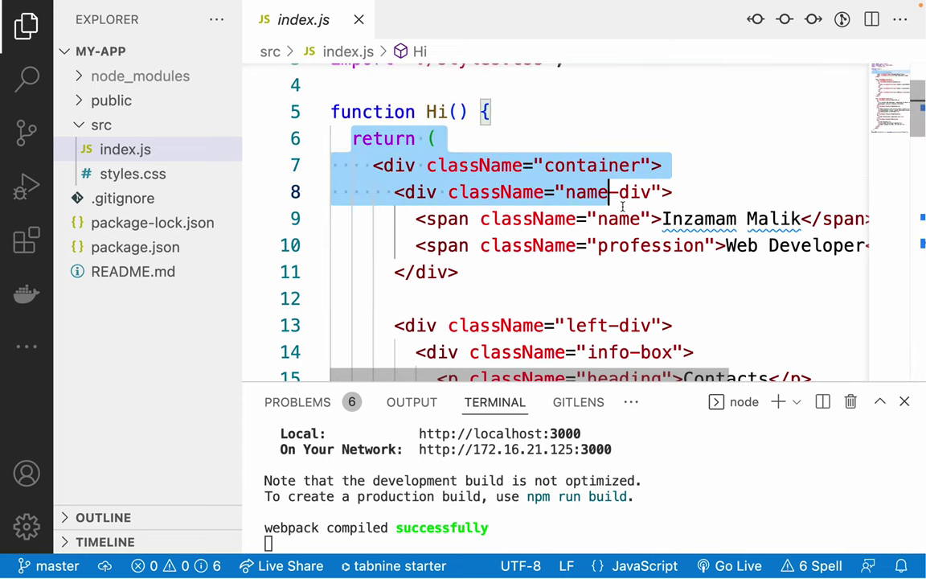
click(617, 219)
double_click(378, 139)
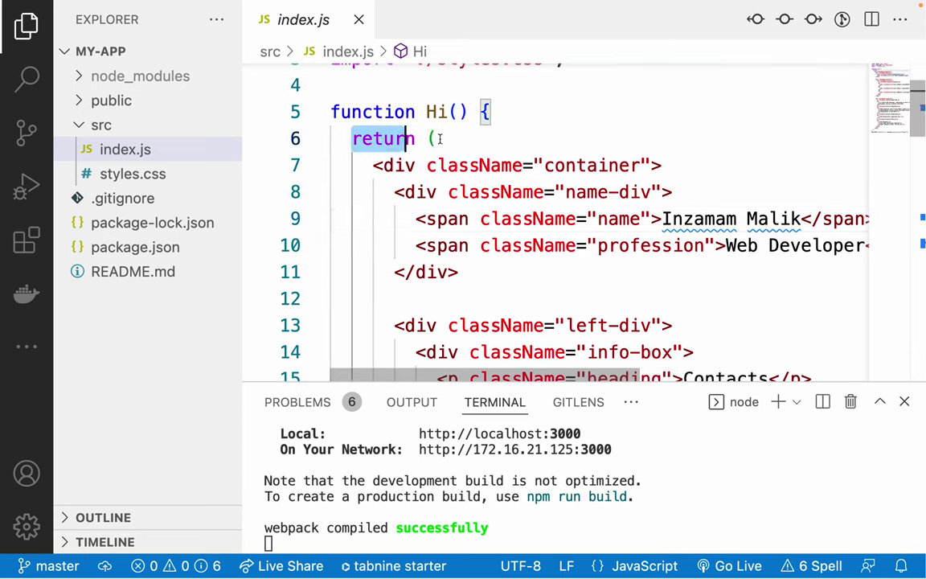
shift+click(666, 203)
click(678, 186)
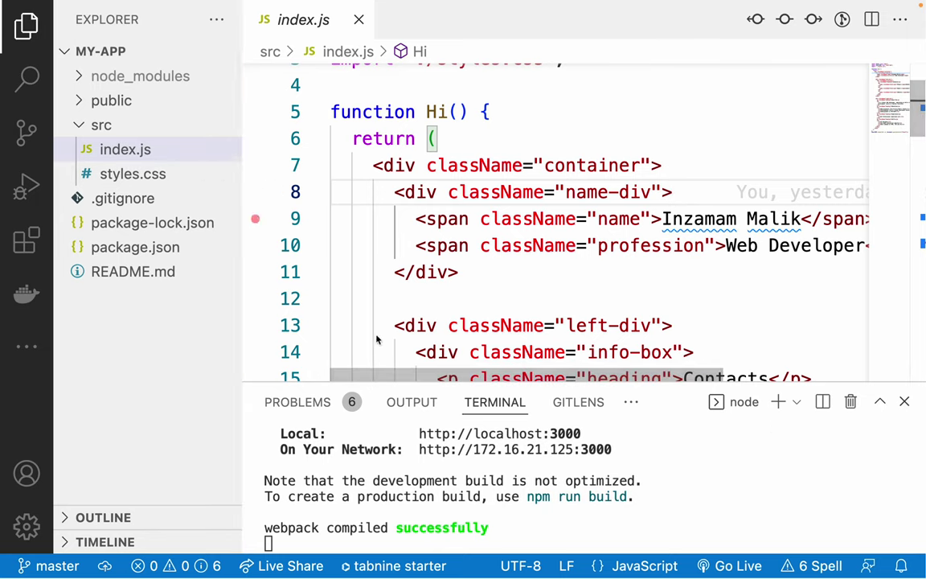
Stop the development server with Ctrl+C, clear the terminal, and enlarge the terminal panel.
click(678, 496)
key(ctrl+c)
key(Return)
key(Return)
key(Return)
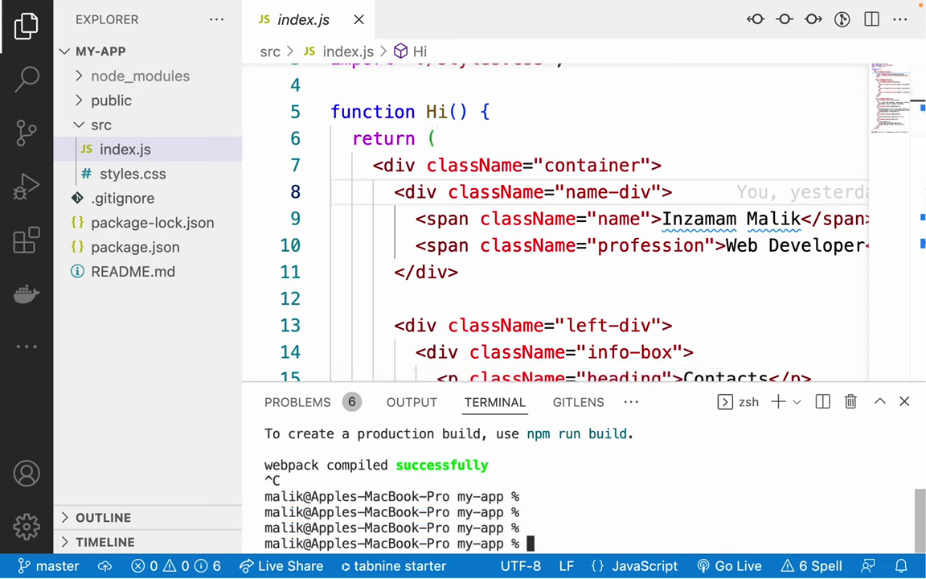
key(Return)
key(Return)
text(clear)
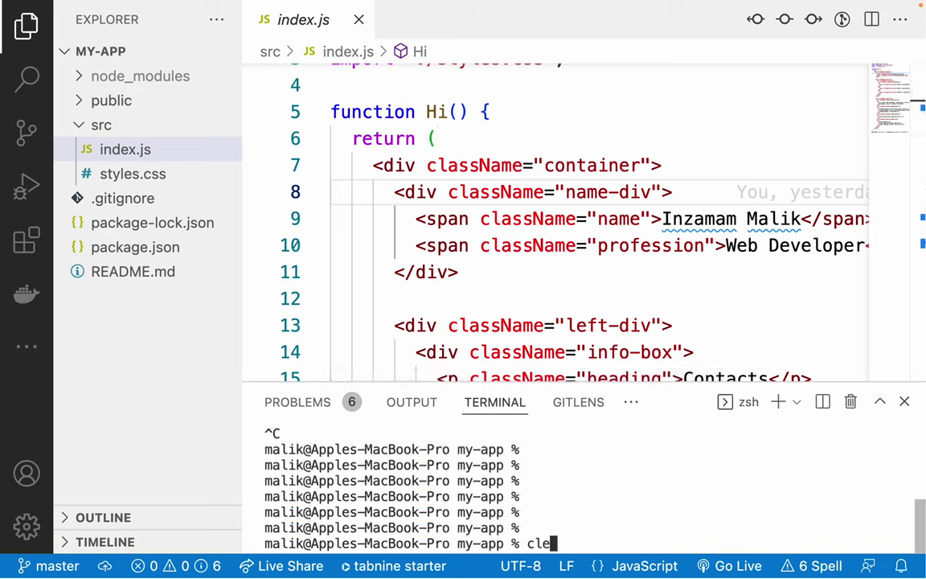
key(Return)
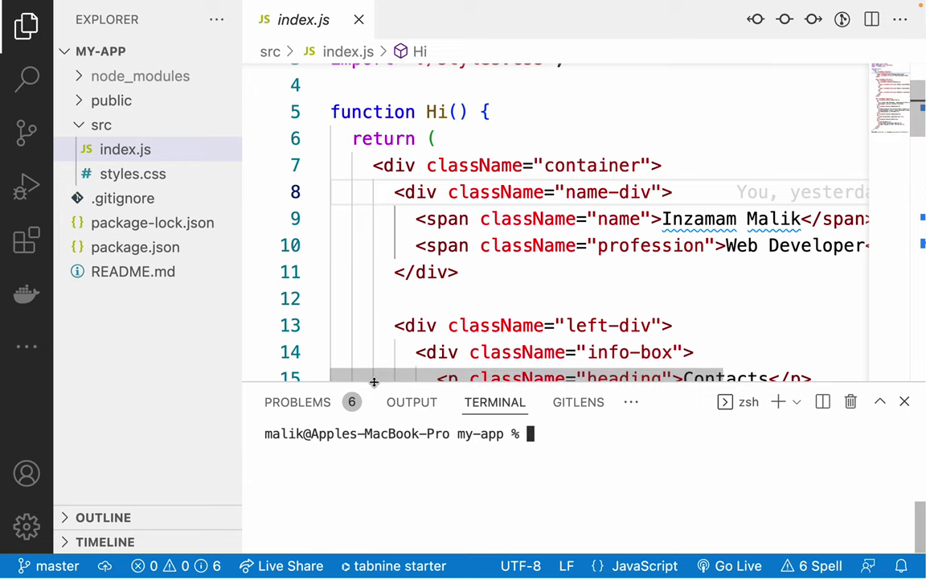
drag(455, 386, 443, 255)
Run npm run build for a production build and expand the new build folder.
text(npm run build)
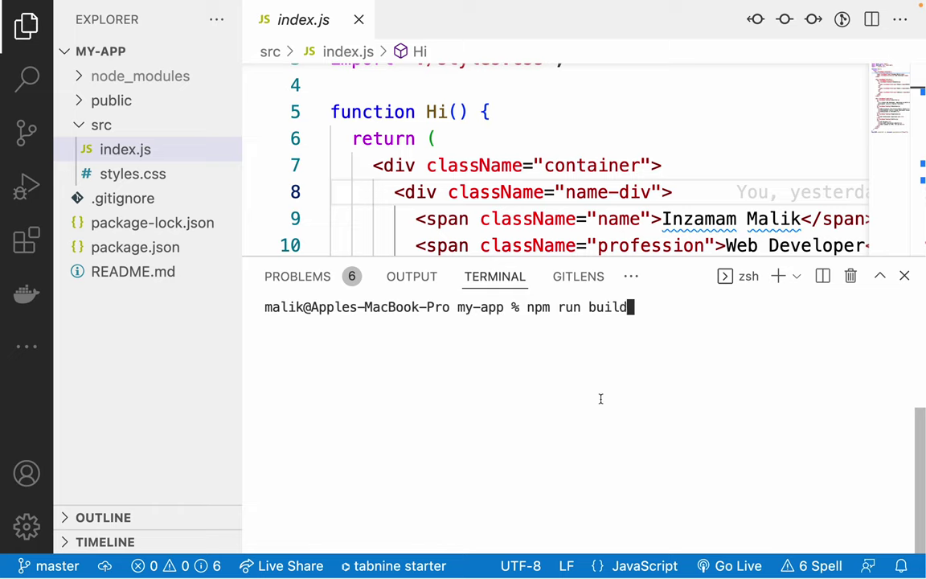
click(78, 124)
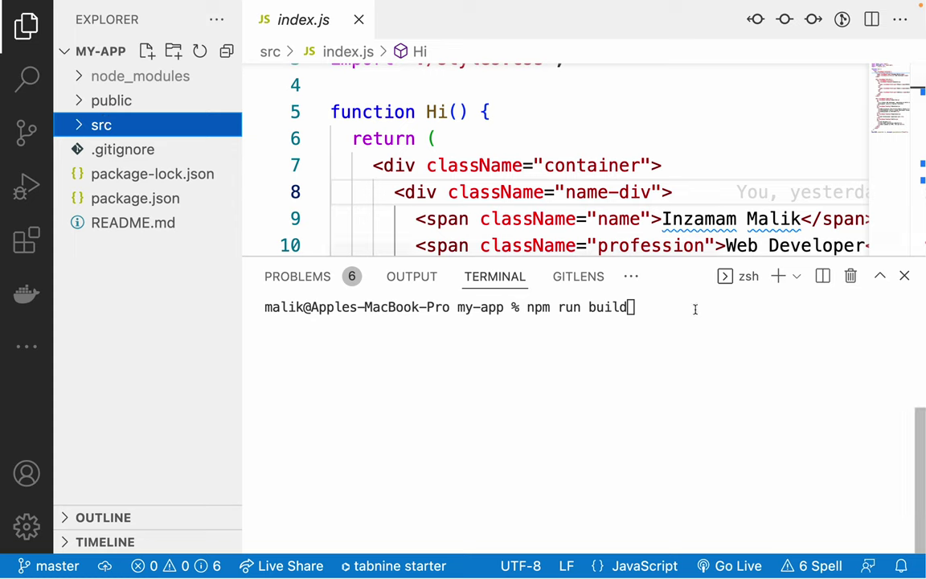
click(728, 323)
key(Return)
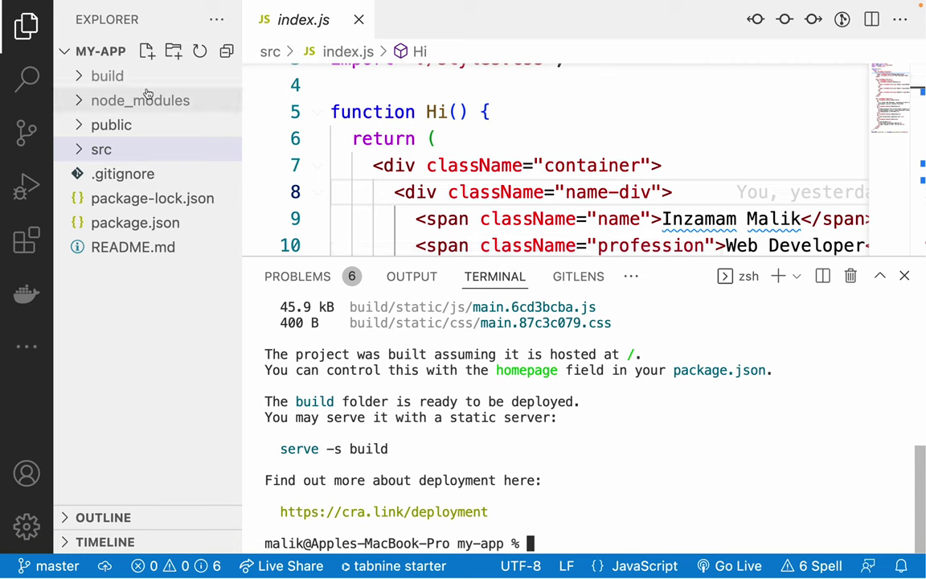
click(83, 78)
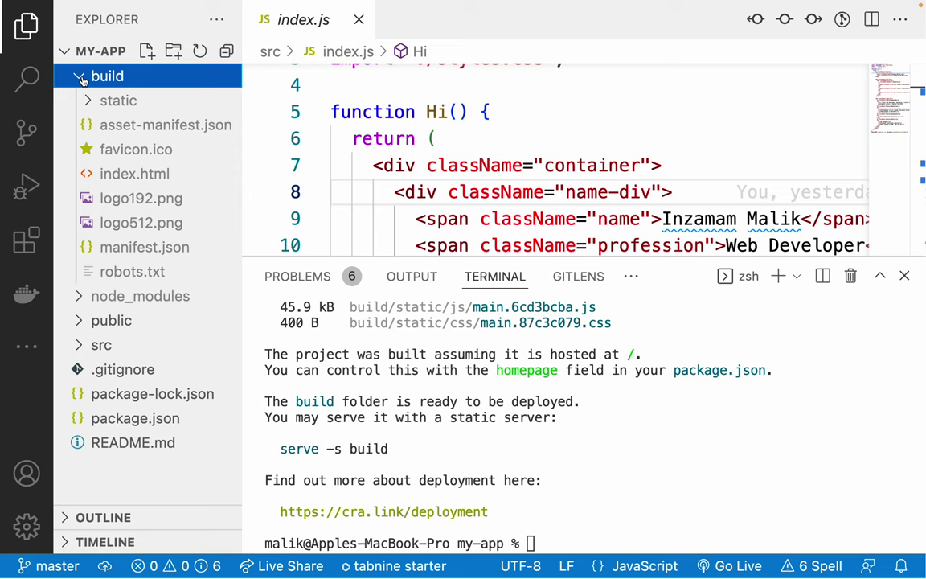
Review the three import lines at the top of index.js.
scroll(378, 120, up, 3)
click(343, 90)
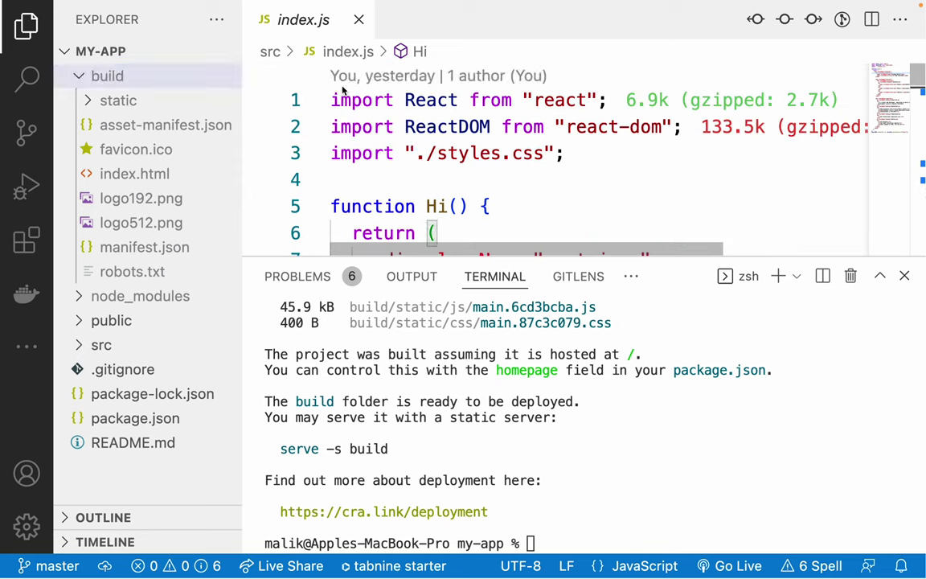
drag(330, 100, 525, 170)
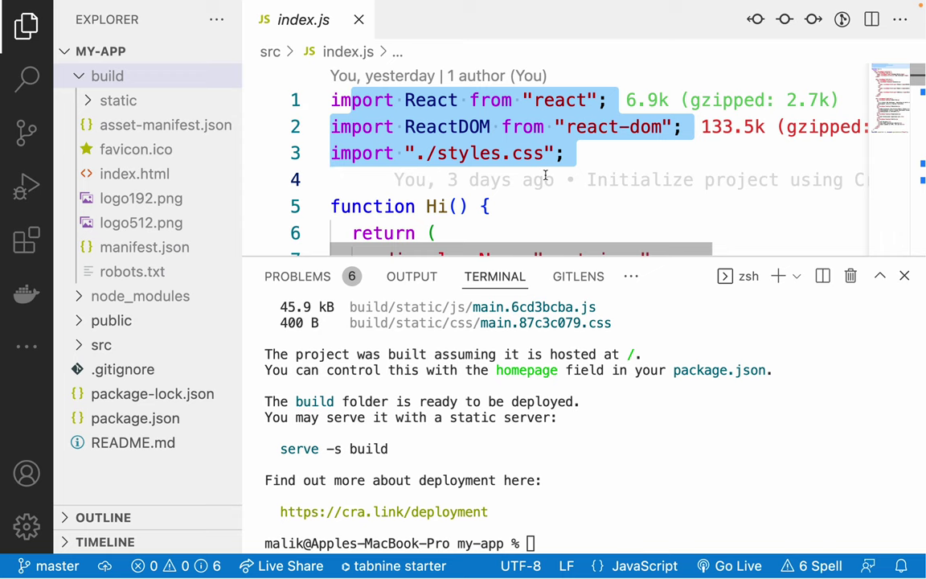
click(612, 159)
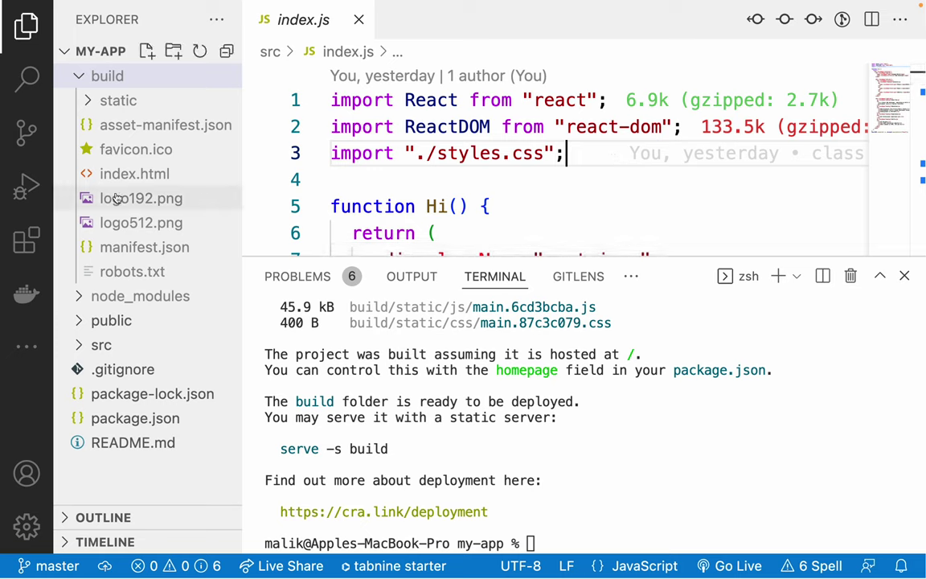
Browse build/static/js: the main.6cd3bcba.js bundle, its license text and source map.
click(105, 100)
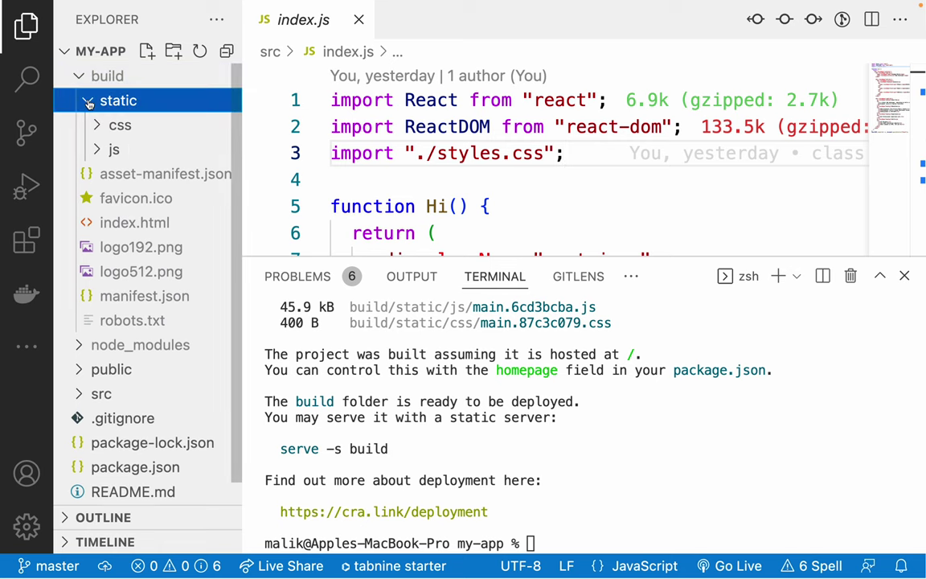
click(113, 149)
click(137, 178)
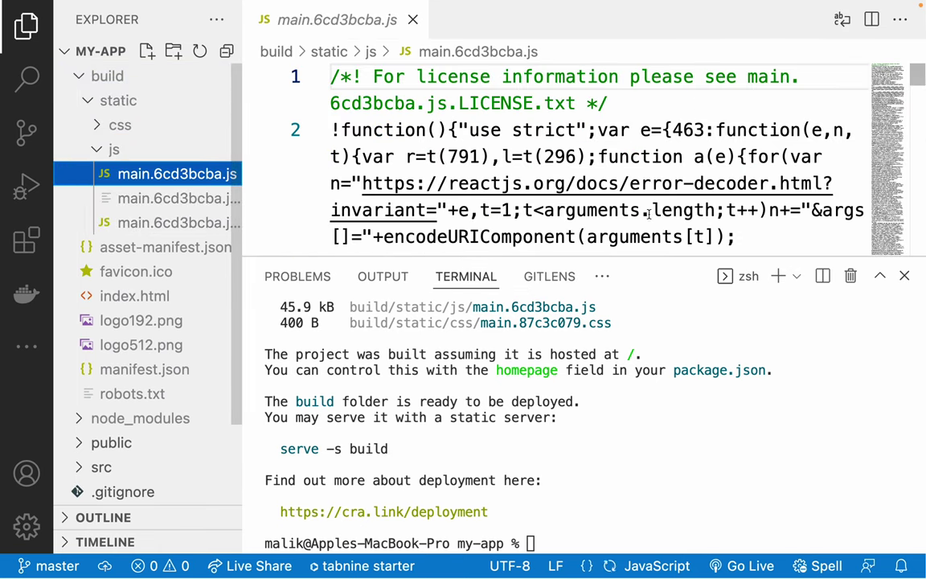
click(904, 276)
scroll(551, 351, down, 20)
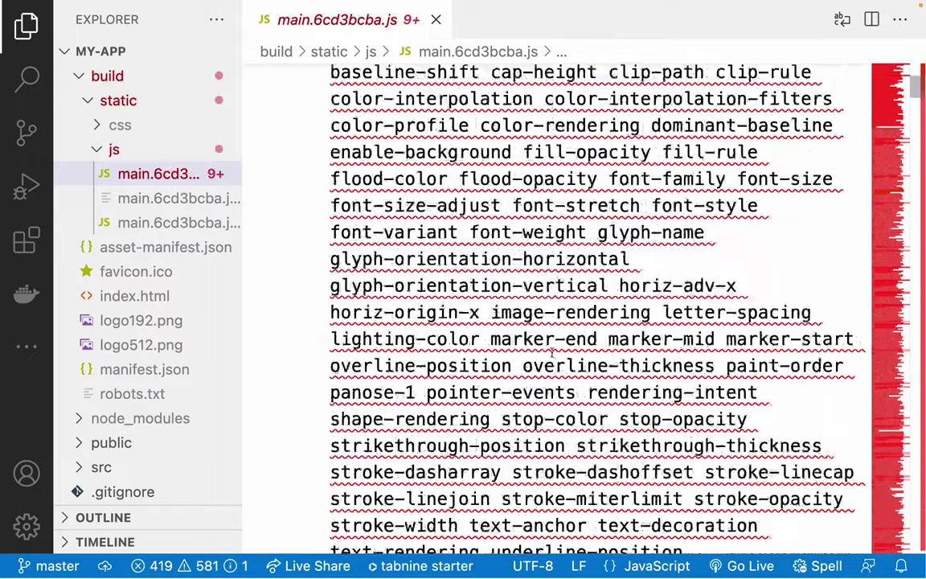
scroll(552, 352, down, 20)
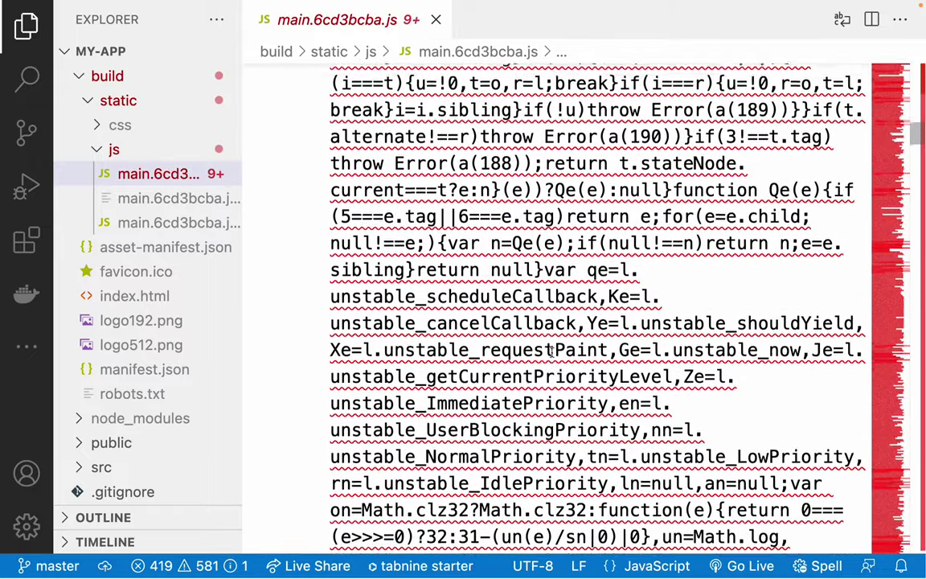
scroll(551, 354, down, 5)
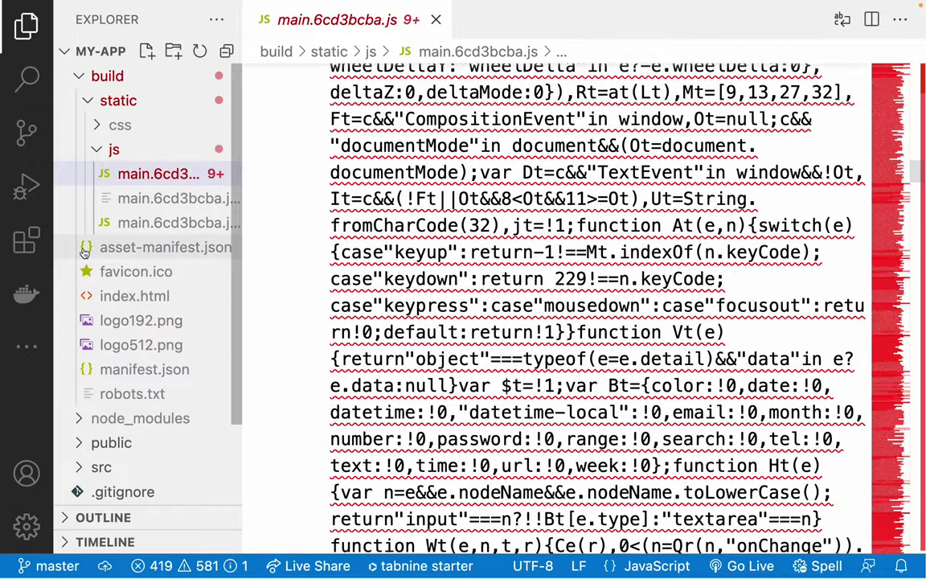
click(153, 199)
click(147, 223)
scroll(559, 294, down, 10)
scroll(559, 294, down, 10)
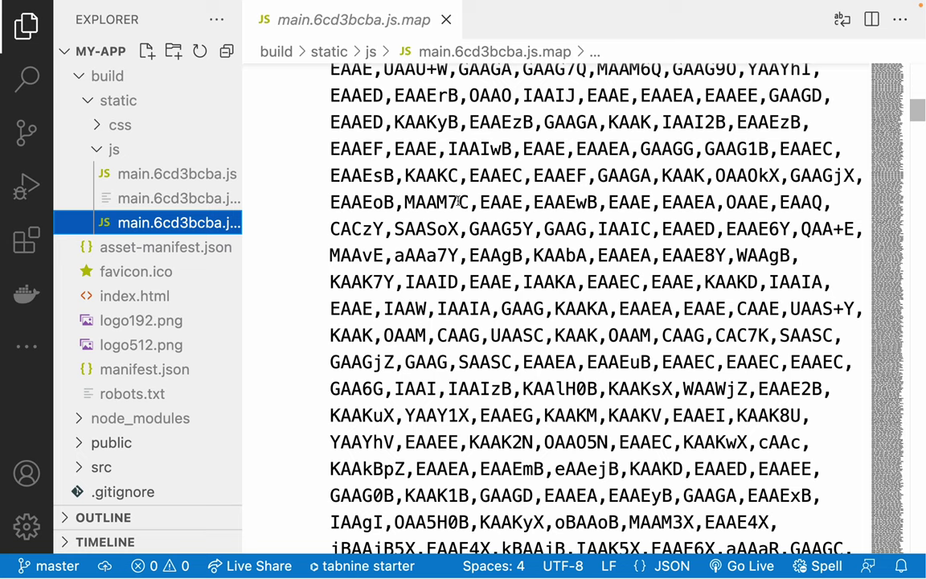
Open the minified build/index.html and leave it selected in the collapsed build folder.
click(113, 149)
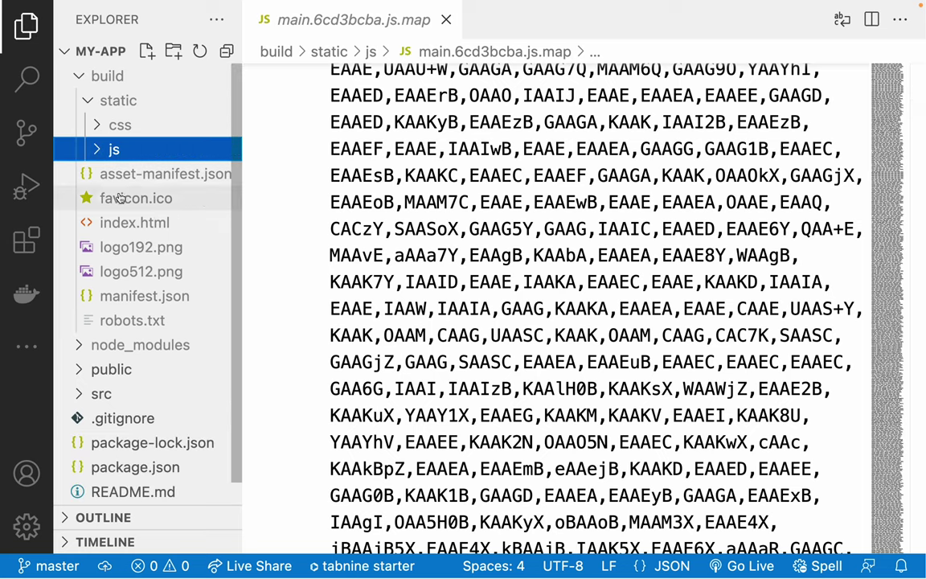
click(127, 224)
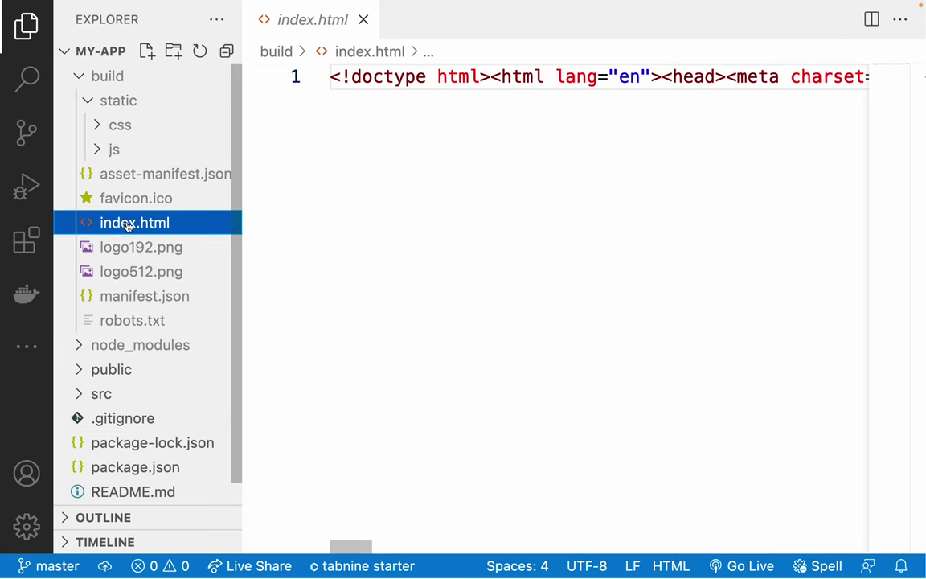
scroll(572, 188, right, 15)
scroll(572, 188, right, 20)
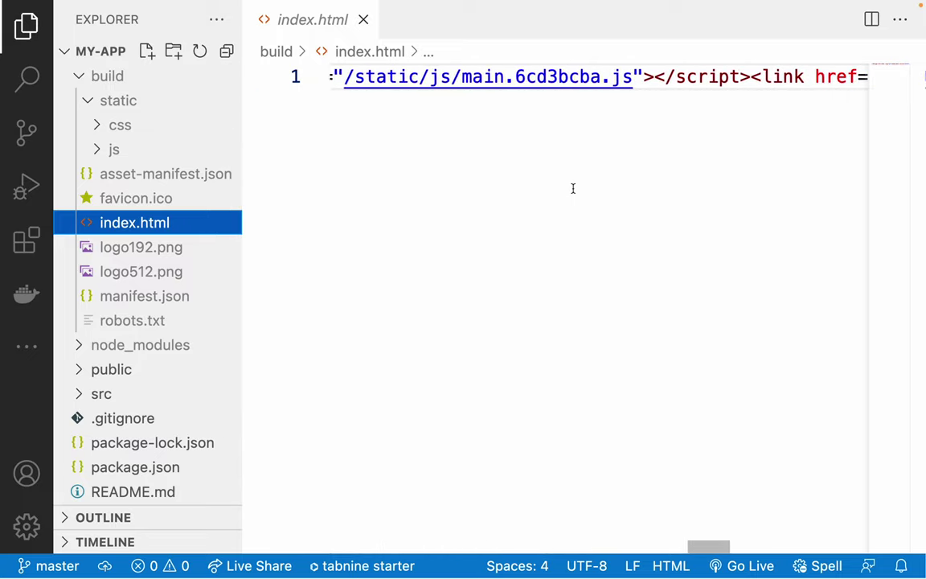
scroll(572, 188, left, 20)
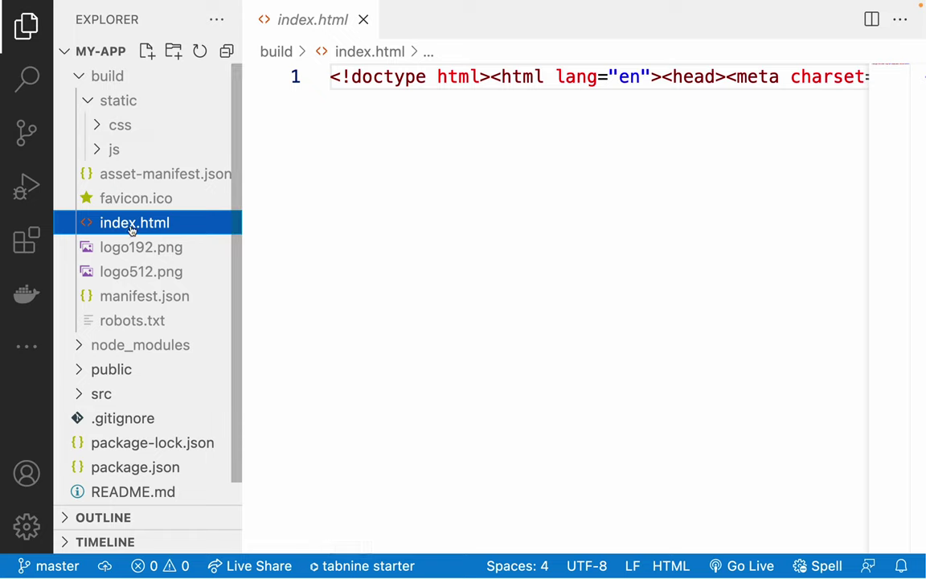
click(89, 102)
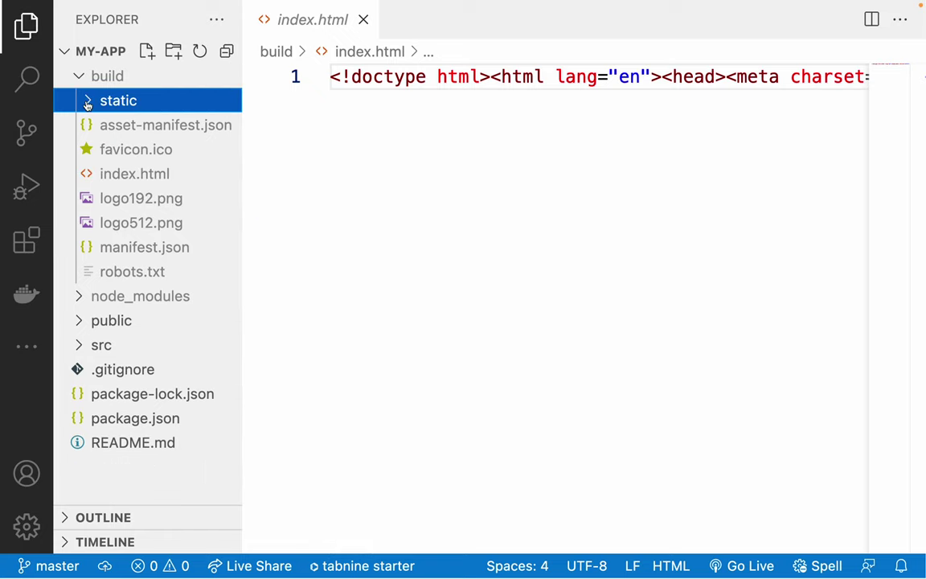
click(77, 78)
click(77, 78)
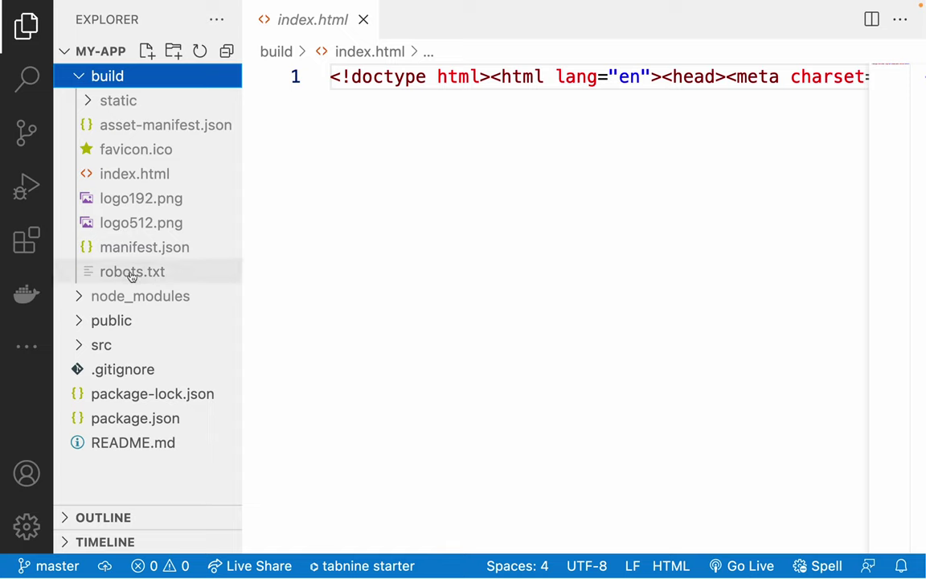
click(123, 176)
Load build/index.html by its copied path in Chrome and check its Console errors.
right_click(125, 172)
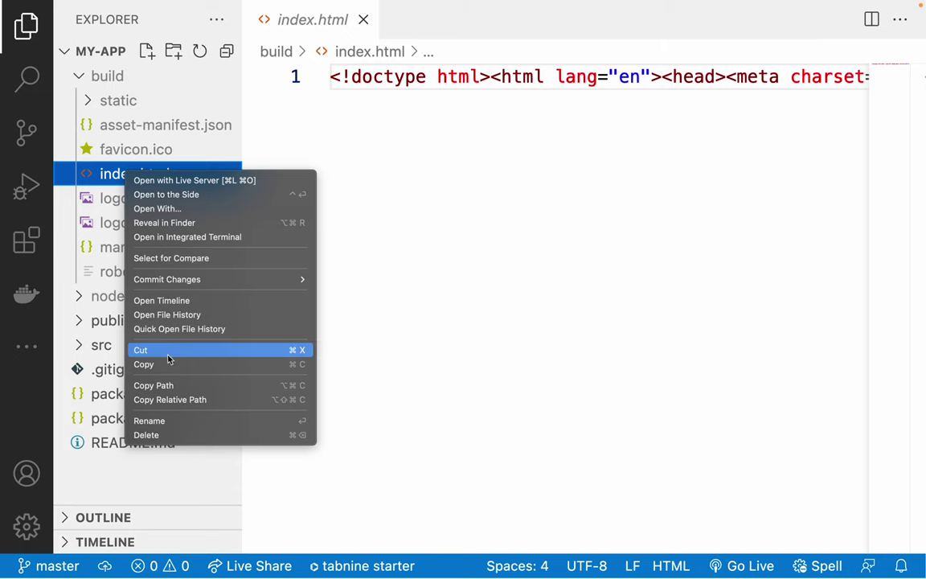
click(165, 385)
key(super+Tab)
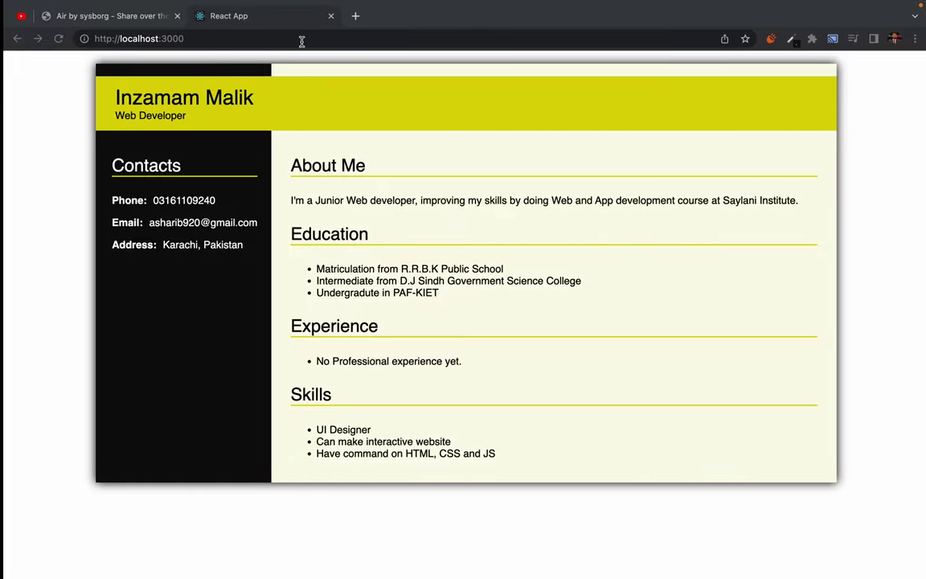
click(347, 16)
key(super+v)
key(Return)
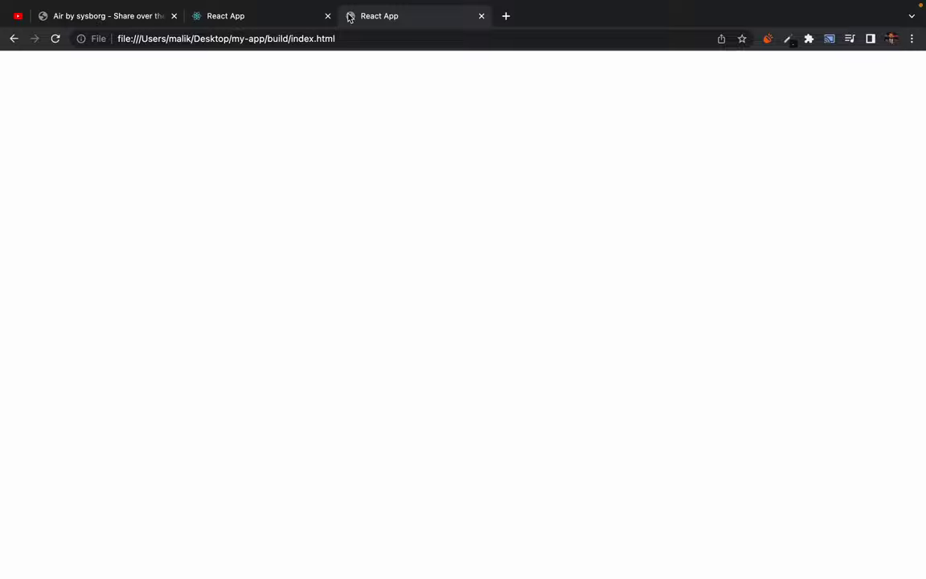
right_click(257, 98)
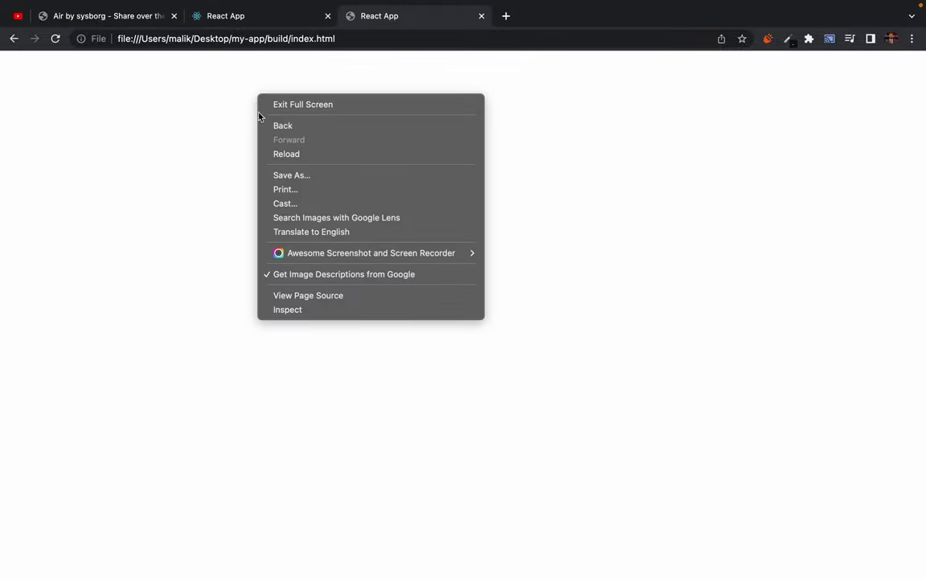
click(295, 311)
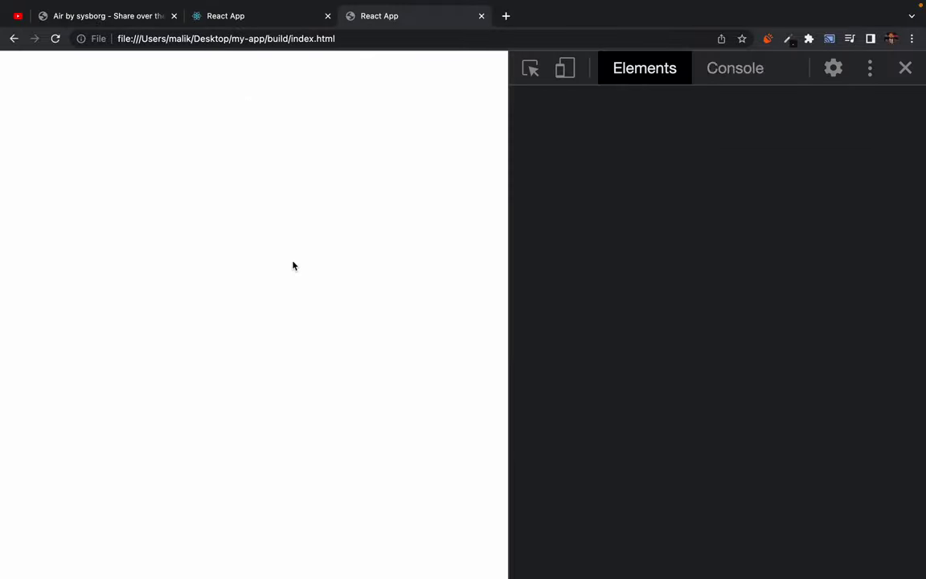
click(708, 68)
click(717, 93)
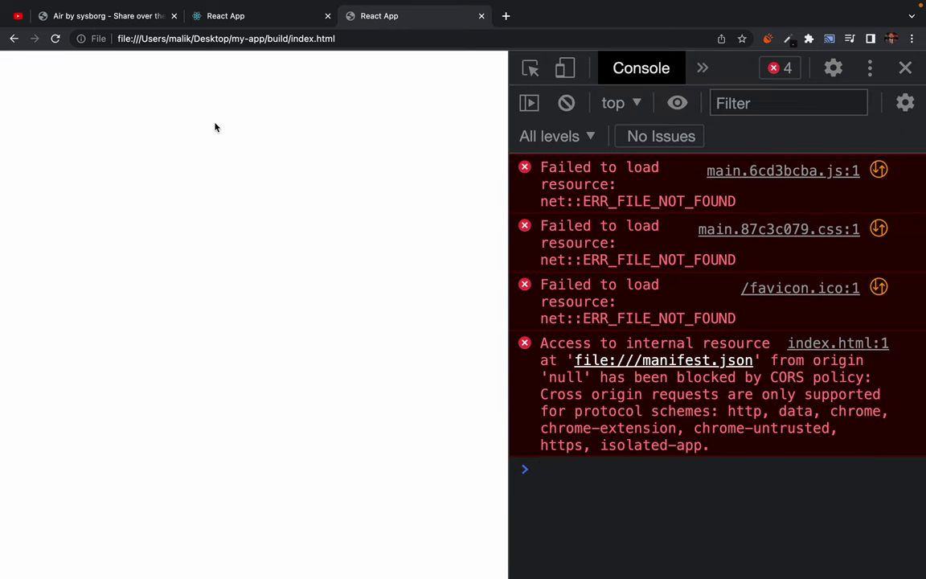
middle_click(406, 16)
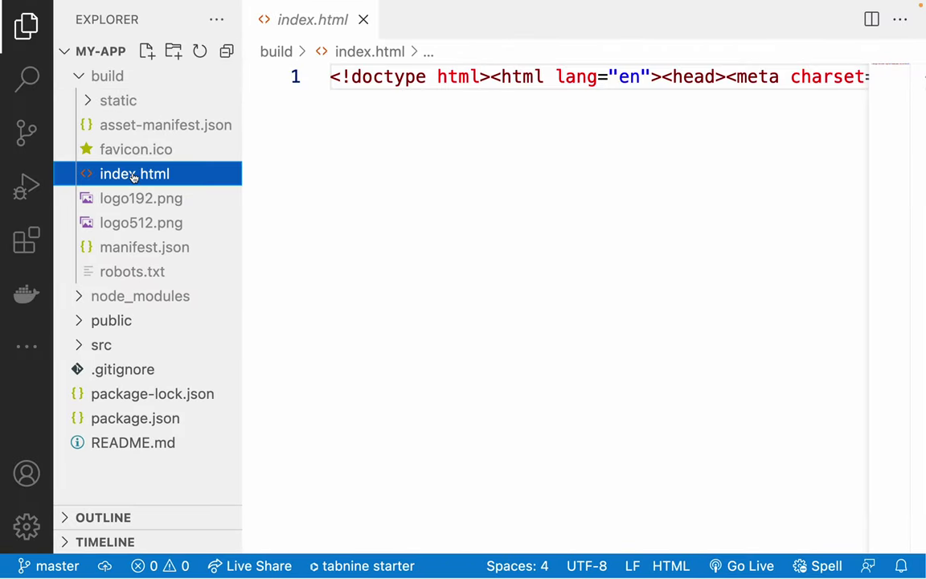
Serve the build with Live Server on port 5500 and inspect the page's Console errors.
drag(498, 200, 747, 563)
click(748, 566)
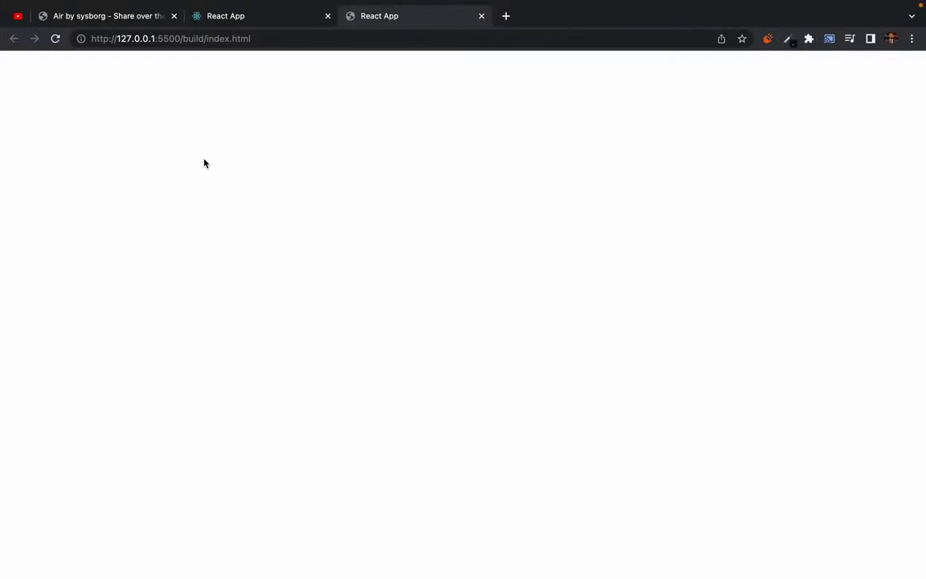
right_click(257, 90)
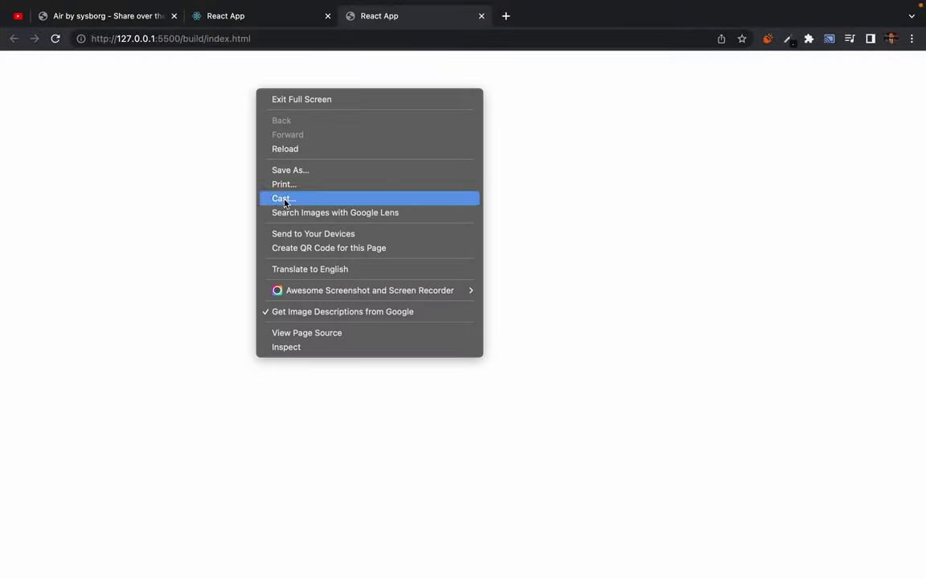
click(305, 347)
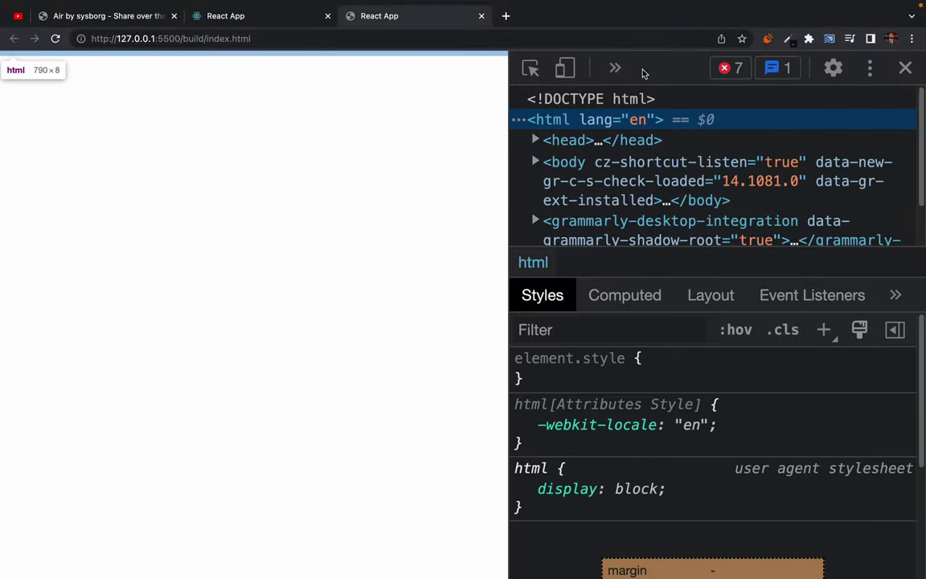
click(614, 67)
click(635, 105)
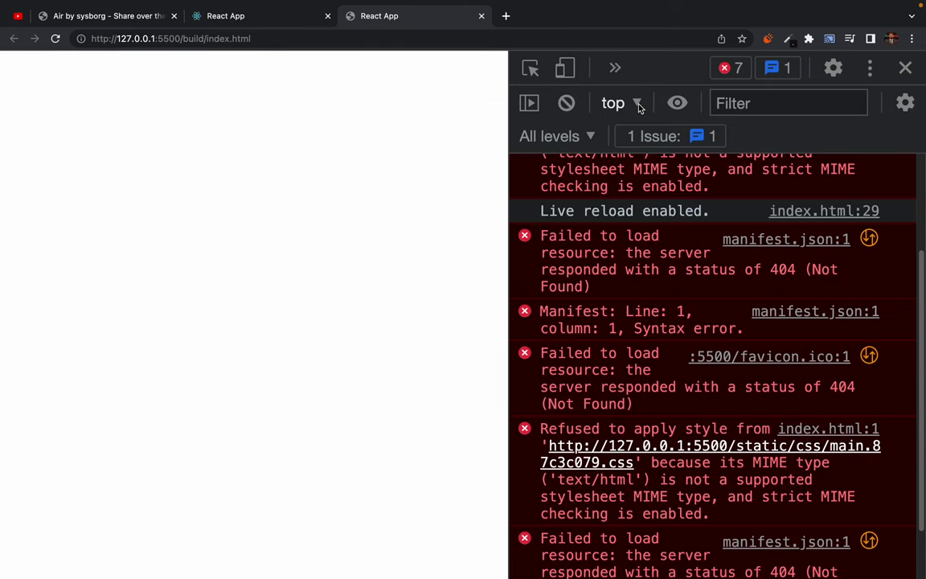
scroll(570, 273, up, 2)
click(566, 103)
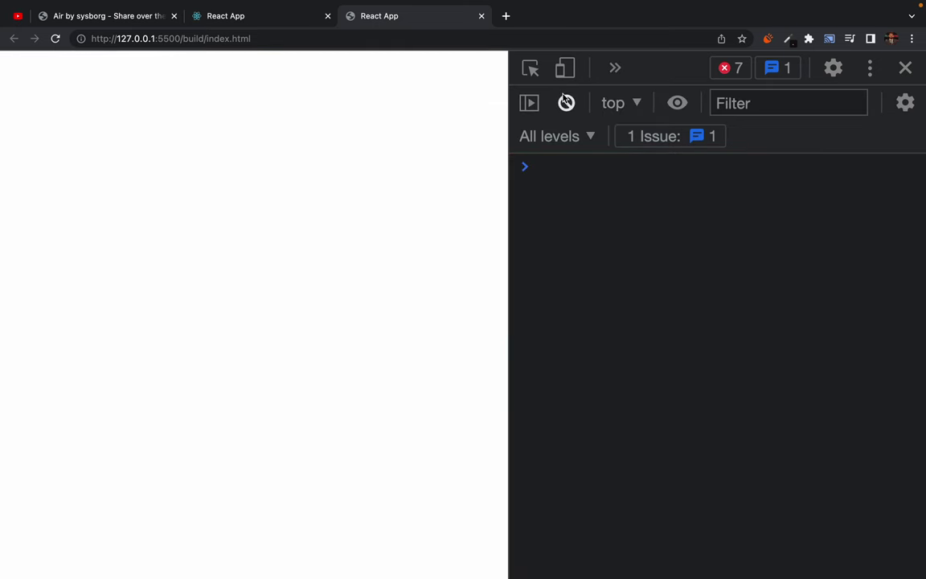
key(ctrl+Left)
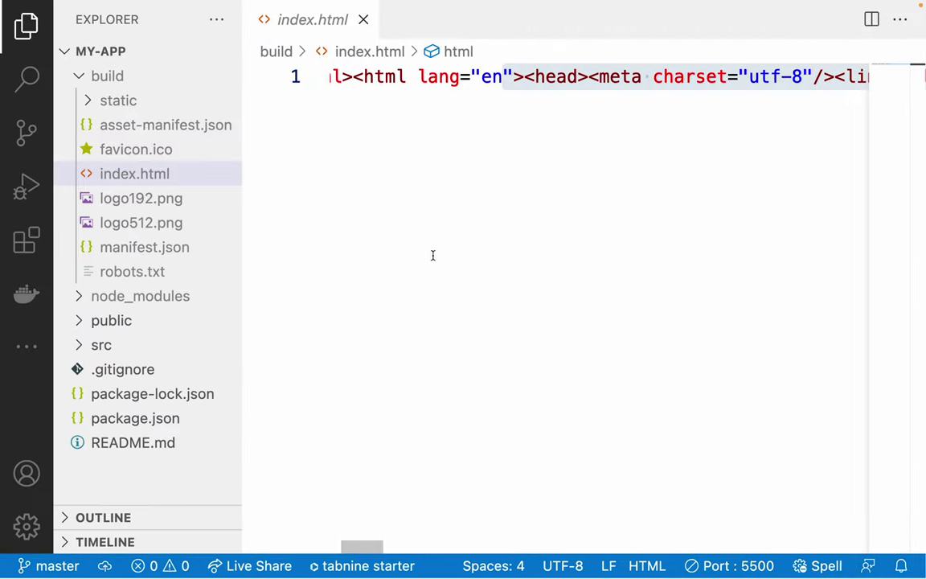
Stop Live Server on port 5500, close build/index.html, and show the terminal's build output.
click(734, 567)
click(426, 238)
scroll(426, 238, left, 10)
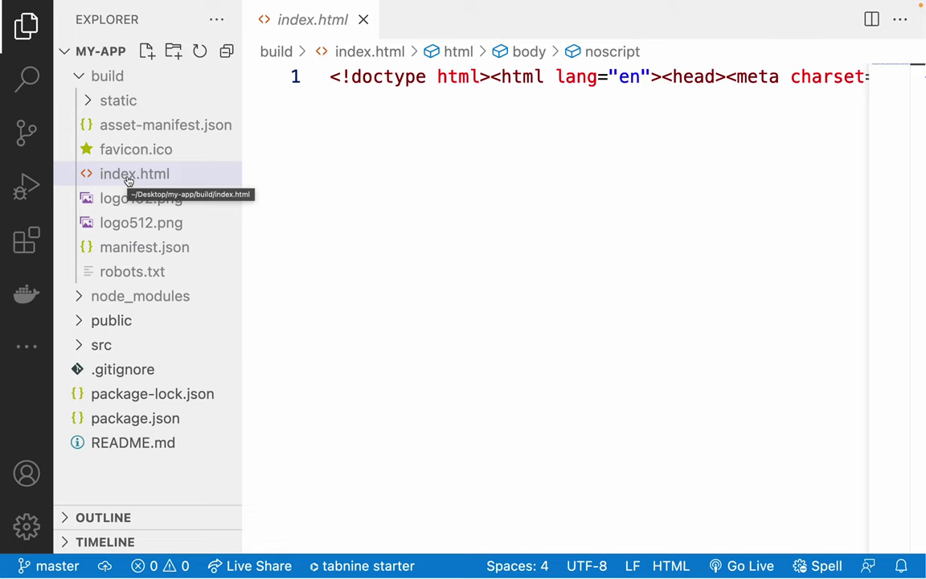
click(74, 76)
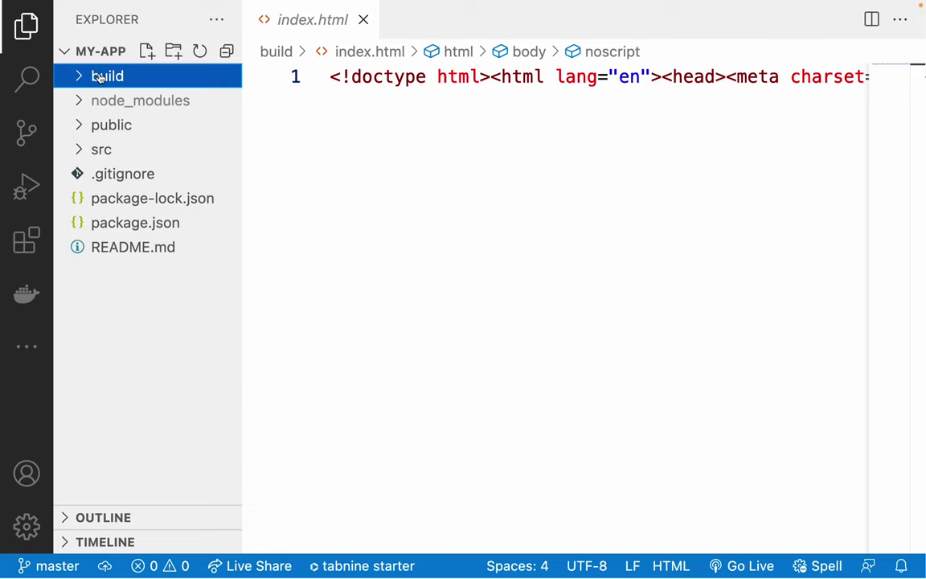
click(403, 195)
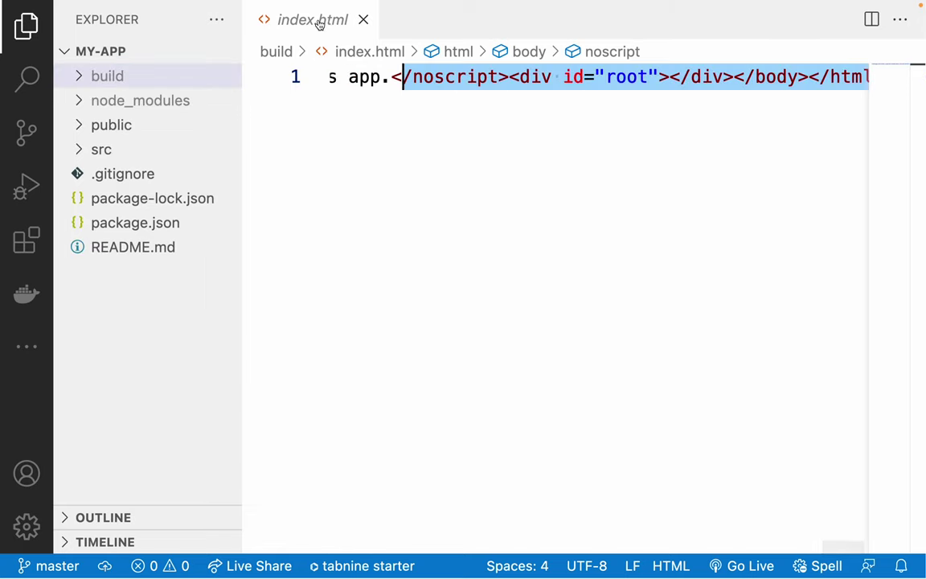
middle_click(317, 24)
key(ctrl+grave)
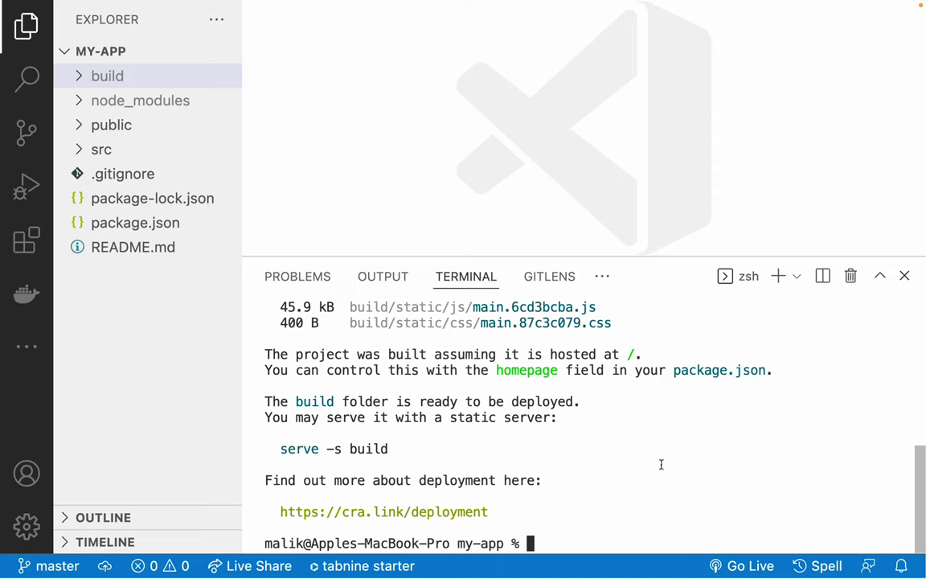
Type firebase deploy, erase it to leave the prompt empty, and switch to Chrome.
text(firebase deploy)
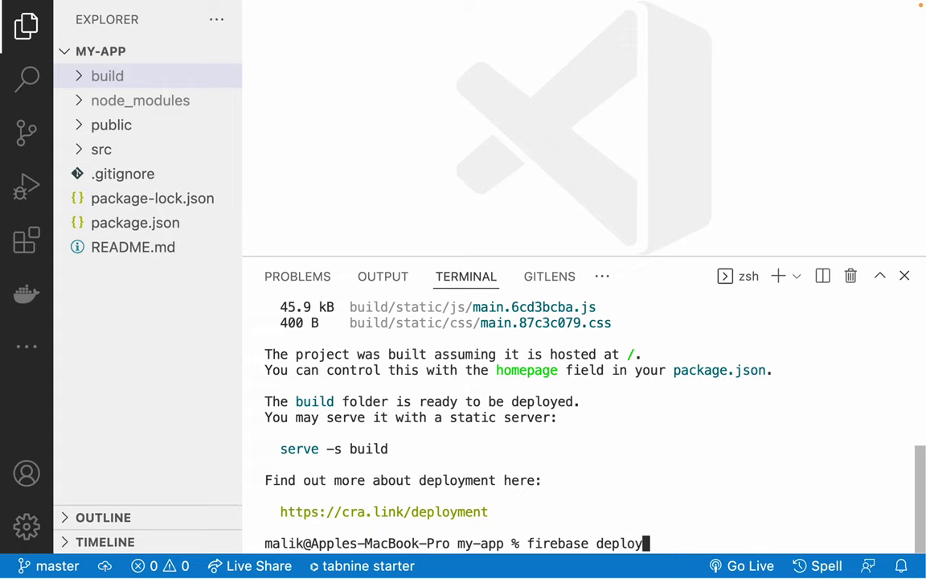
key(BackSpace)
key(BackSpace)
key(BackSpace)
key(BackSpace)
key(BackSpace)
key(BackSpace)
key(BackSpace)
key(BackSpace)
key(BackSpace)
key(BackSpace)
key(BackSpace)
key(BackSpace)
key(BackSpace)
key(BackSpace)
key(BackSpace)
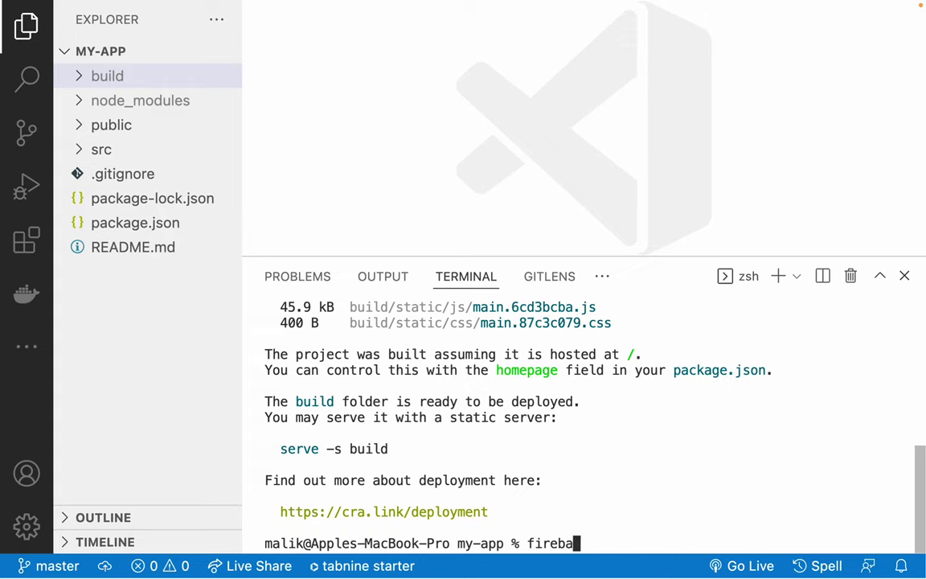
key(ctrl+Right)
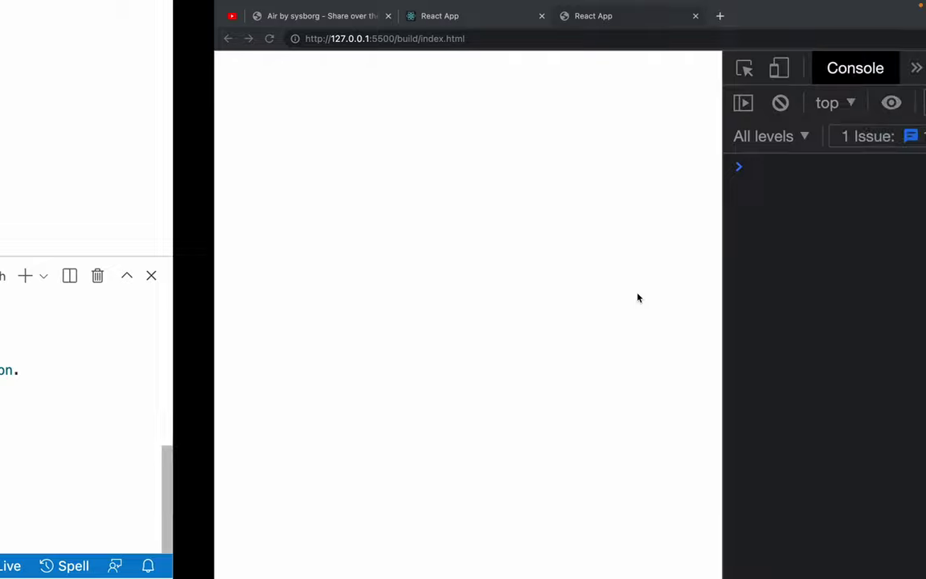
Open firebase.com in a new tab and go to the Firebase console.
click(506, 17)
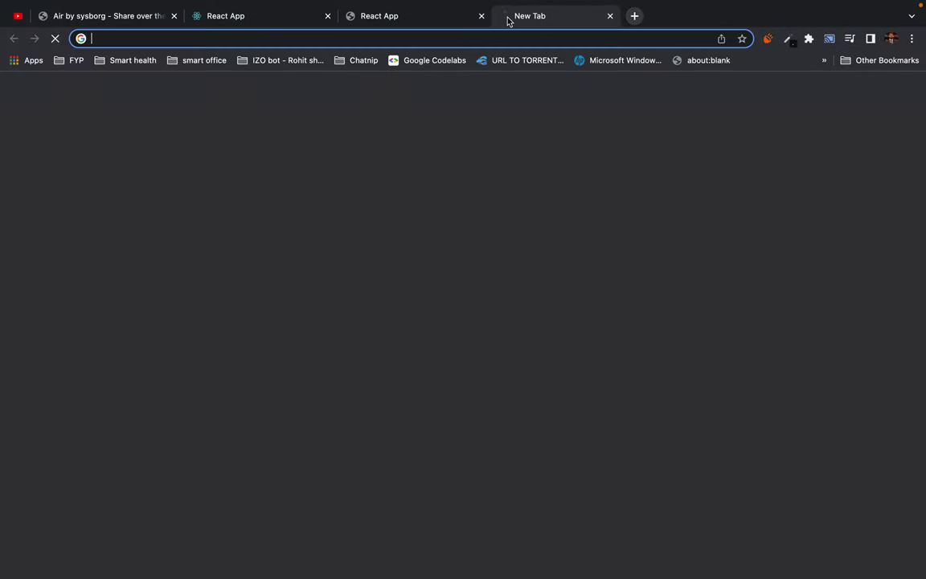
text(firebase)
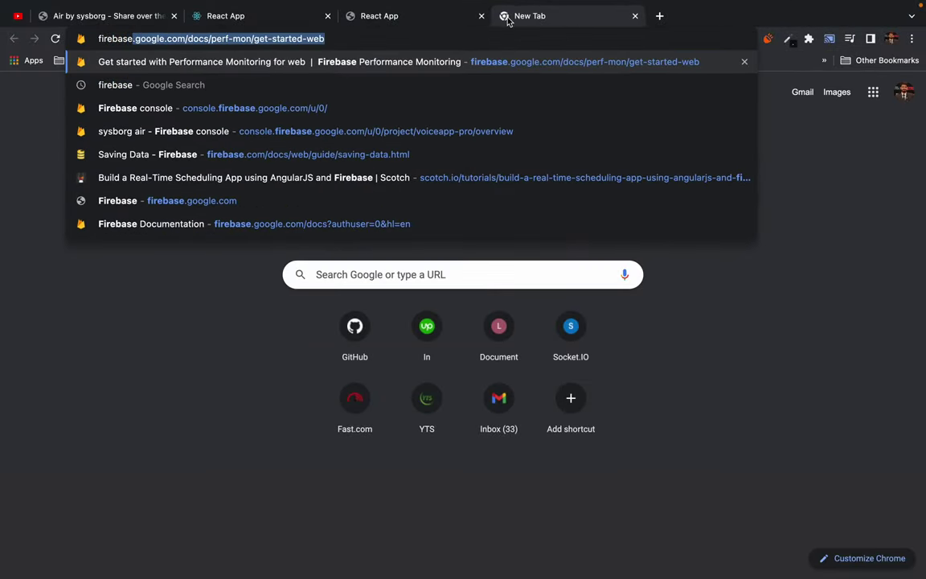
text(.com)
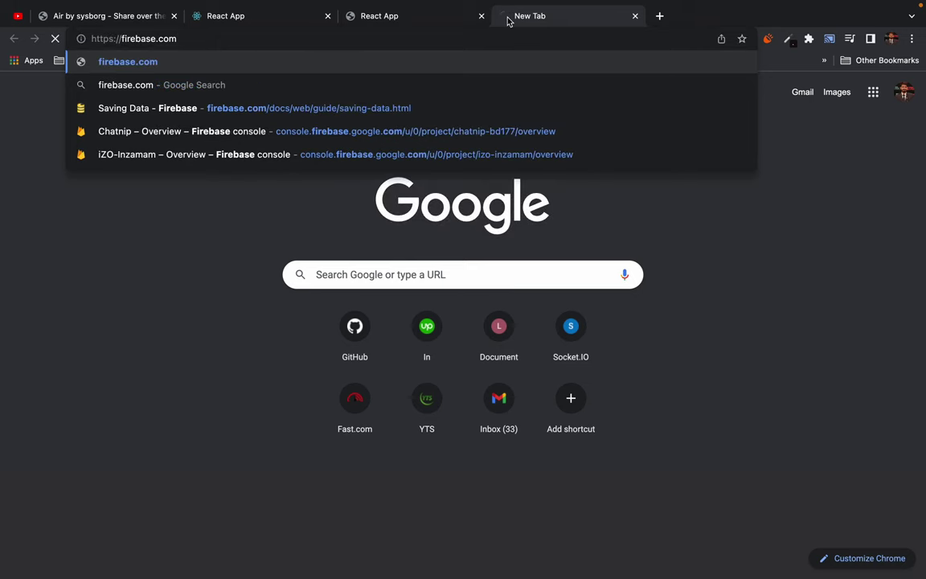
key(Return)
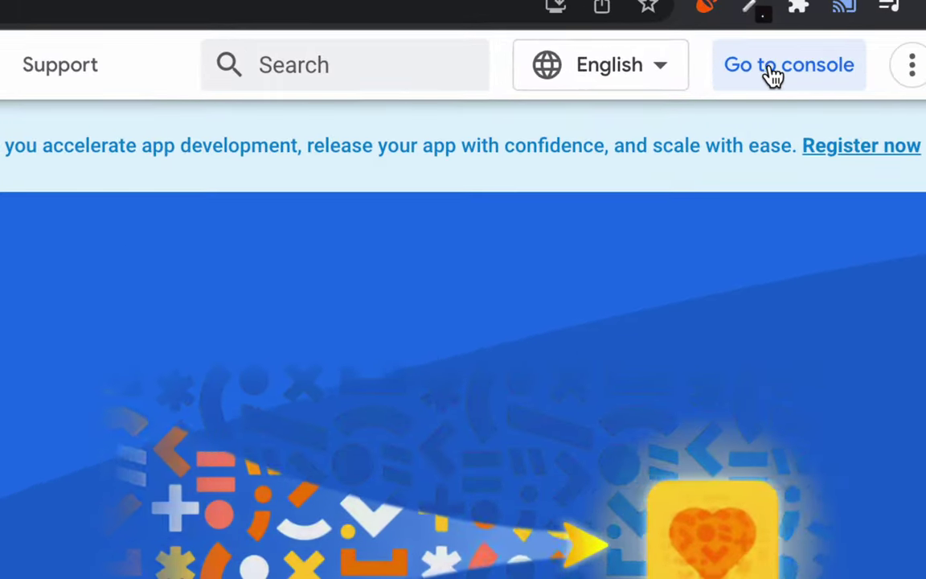
click(771, 76)
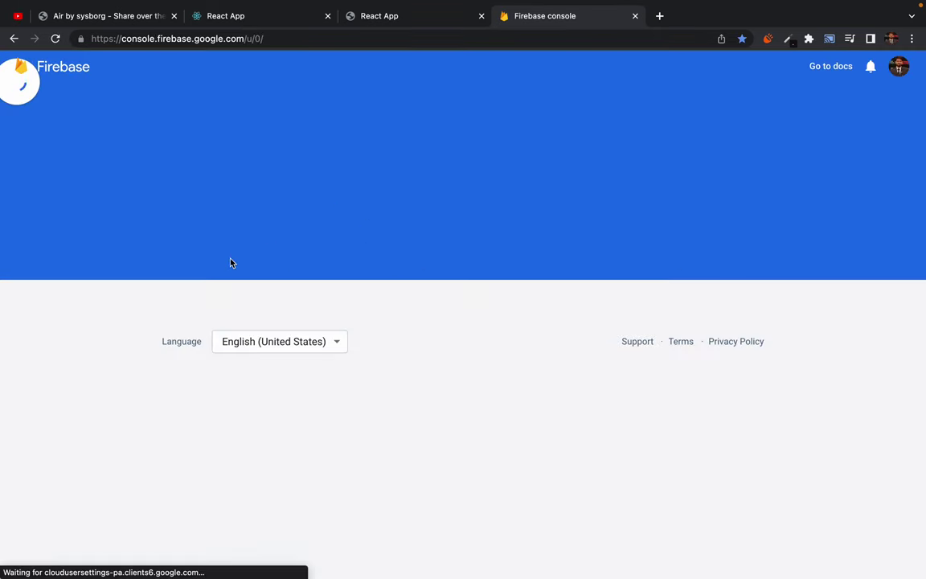
Start a new Firebase project from the Add project card in the console.
scroll(115, 376, down, 3)
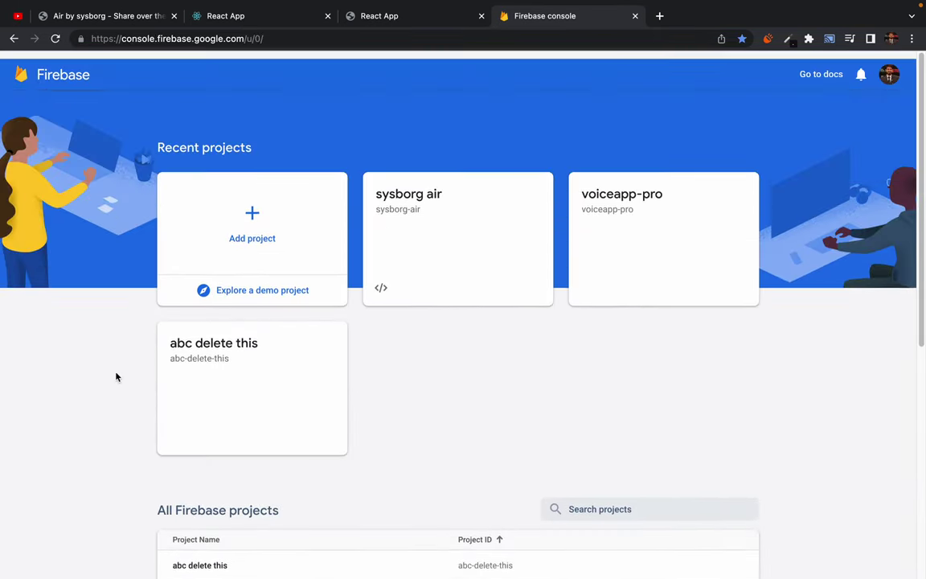
scroll(116, 377, down, 5)
drag(147, 218, 329, 444)
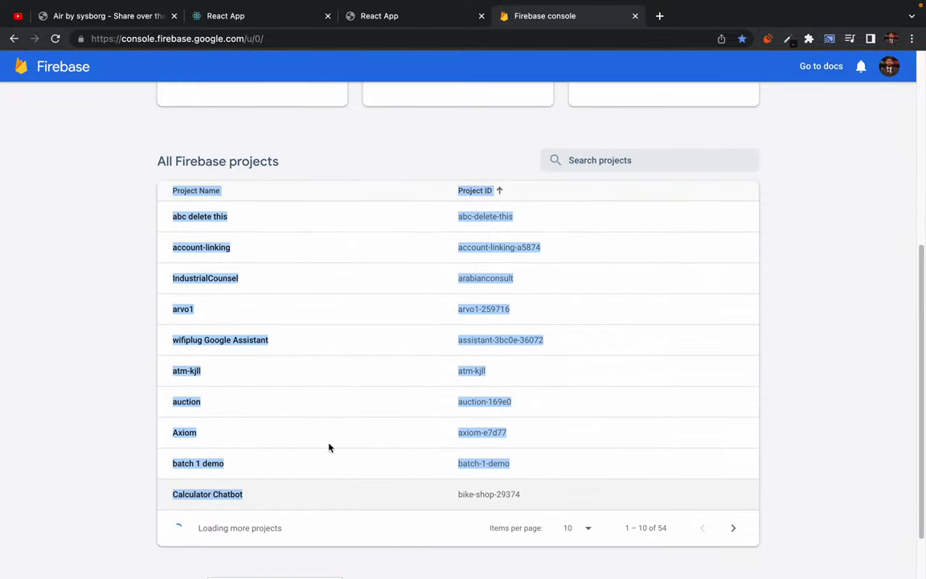
click(41, 306)
scroll(56, 399, down, 4)
scroll(55, 400, up, 2)
scroll(55, 400, up, 6)
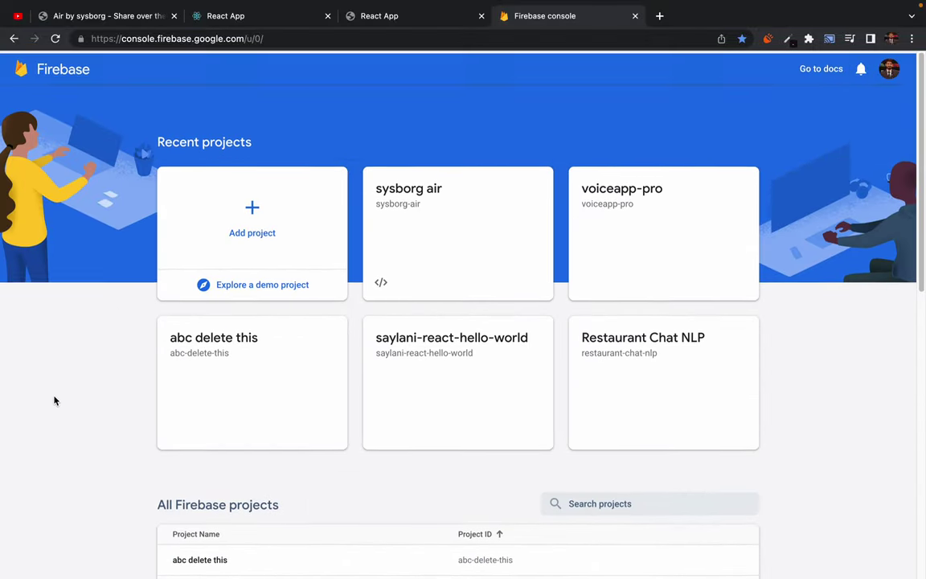
click(253, 205)
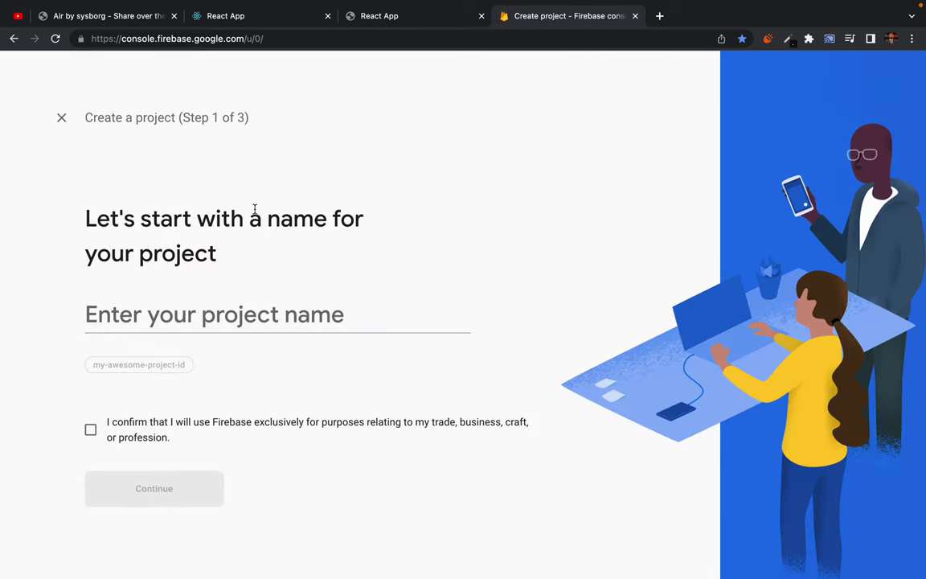
Name the new Firebase project myfirstwebsite-deletethis and accept the Firebase terms confirmation.
click(145, 323)
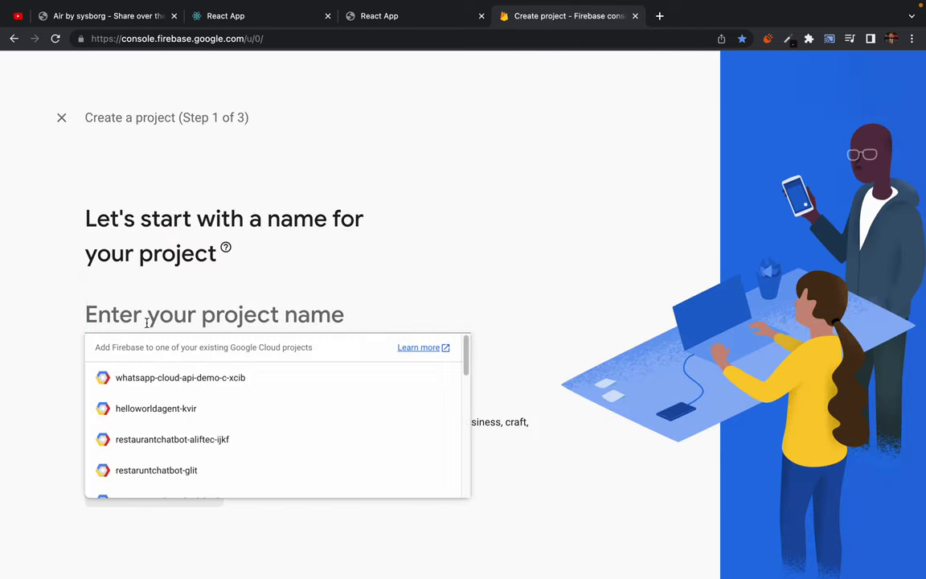
text(myfirst)
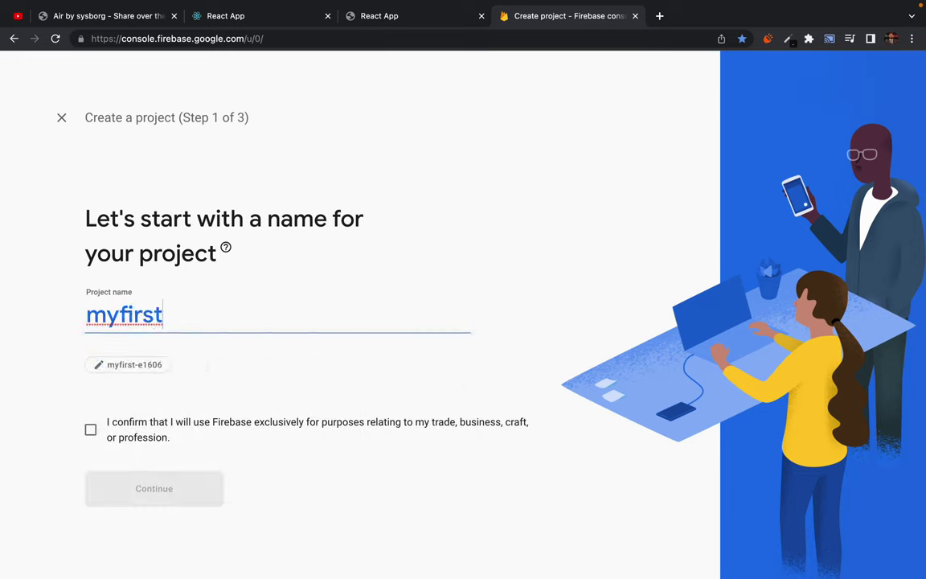
text(website)
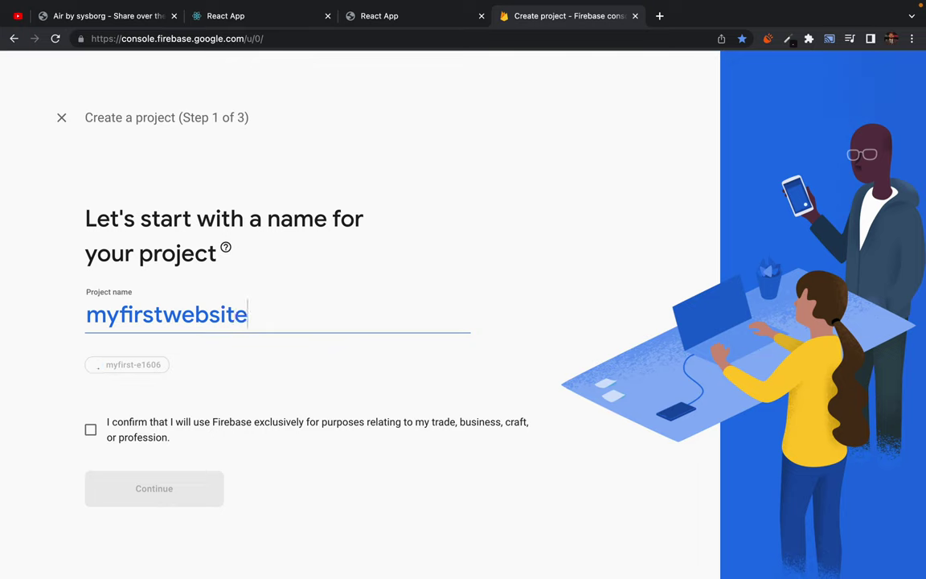
text(-deletethis)
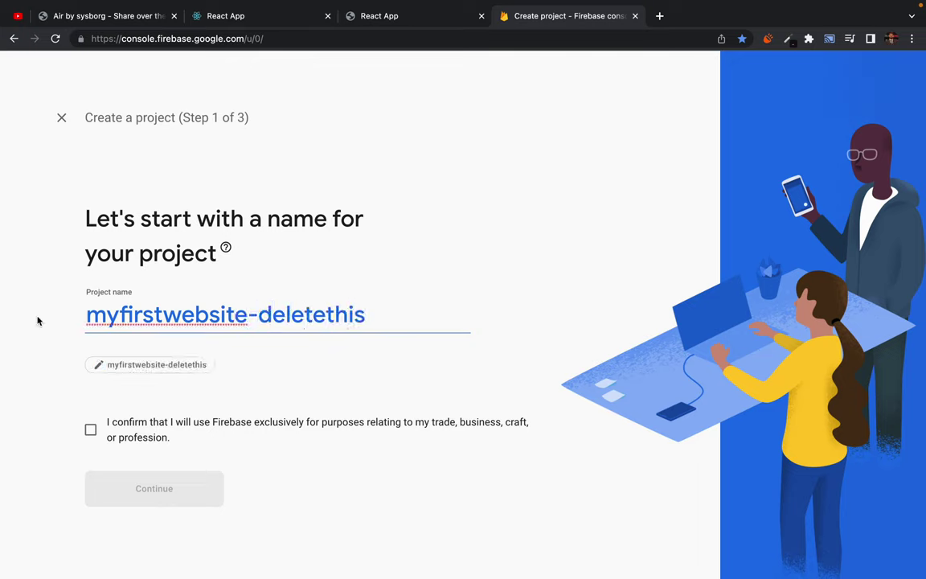
click(91, 432)
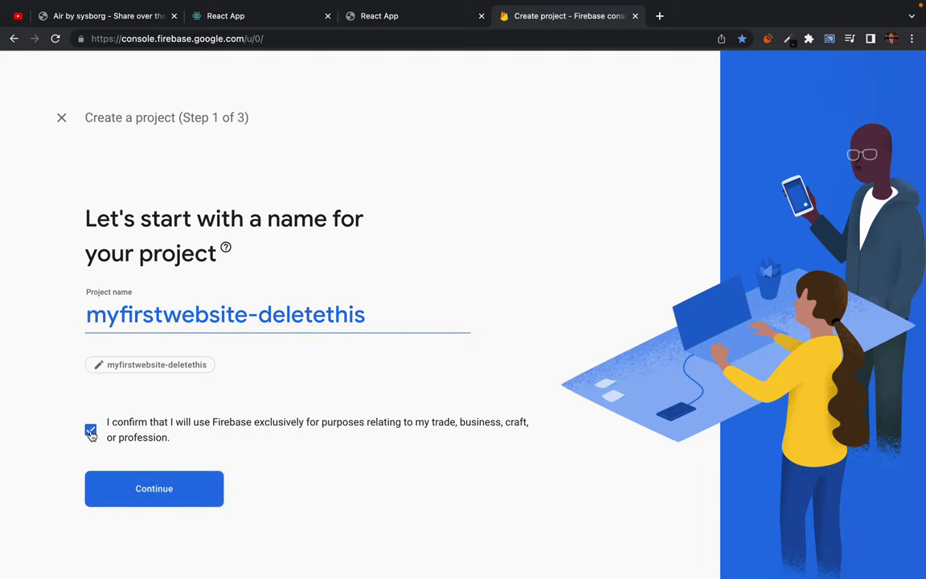
click(155, 503)
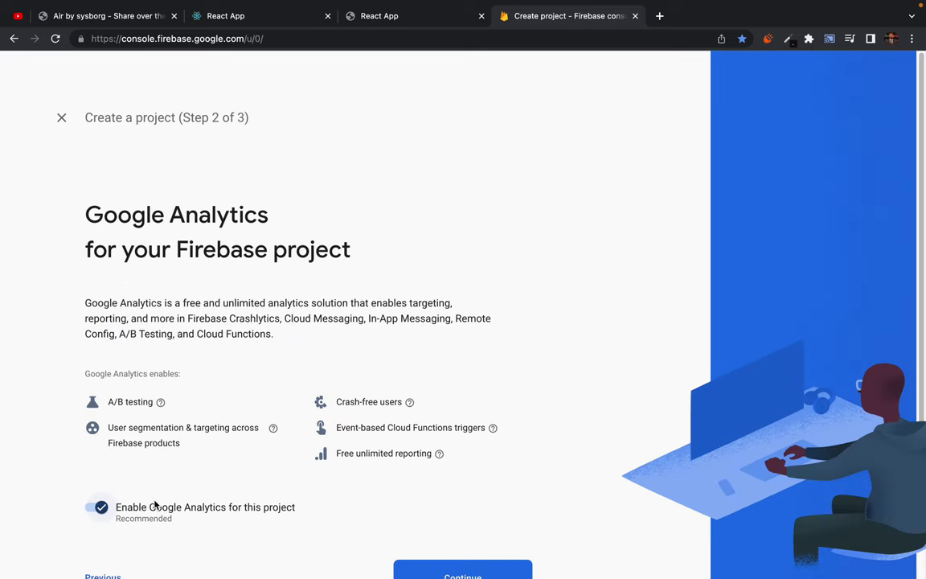
Switch off Google Analytics and create the project.
scroll(246, 422, down, 1)
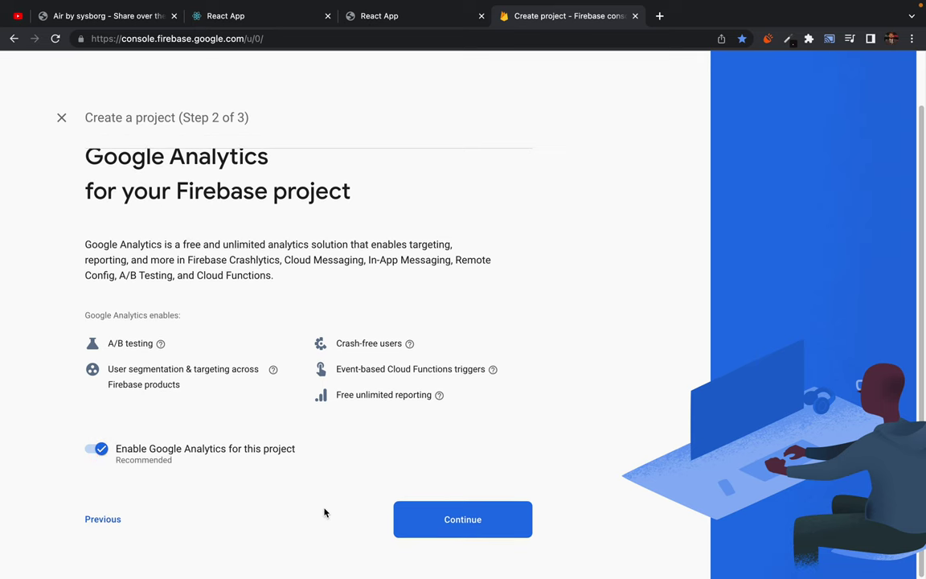
click(458, 523)
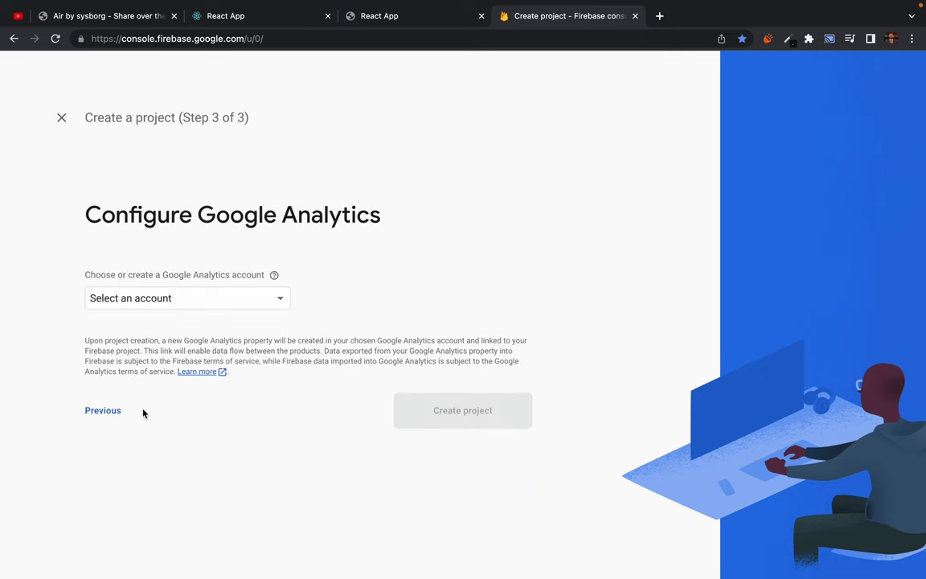
click(101, 410)
click(98, 507)
scroll(160, 483, down, 1)
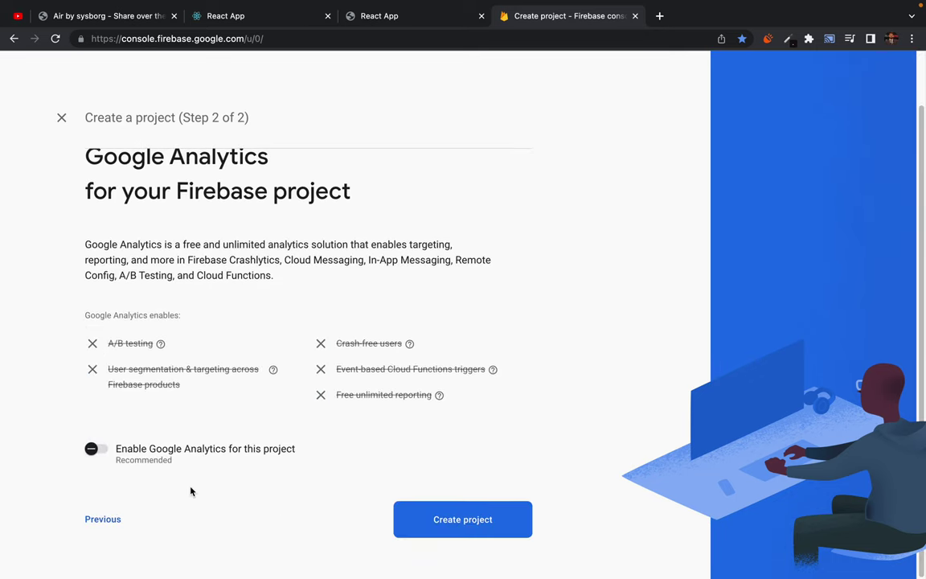
click(451, 522)
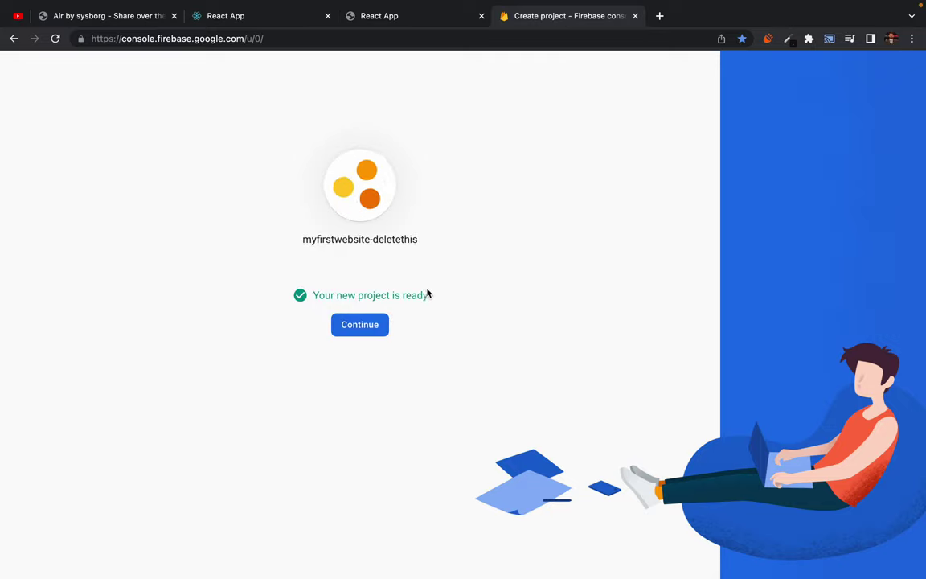
Open the myfirstwebsite-deletethis project and go to Hosting under the Build category.
click(359, 326)
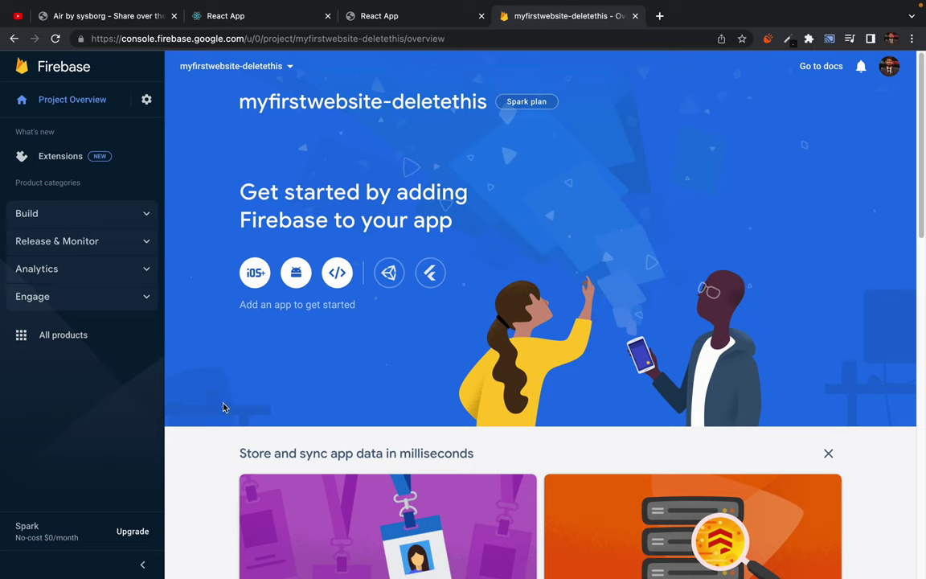
click(144, 213)
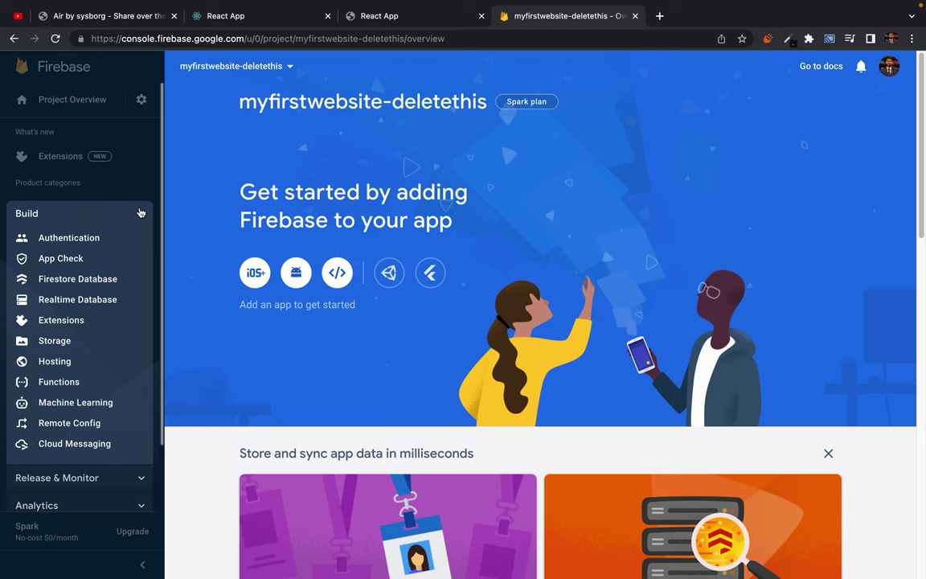
click(143, 213)
click(142, 214)
click(54, 363)
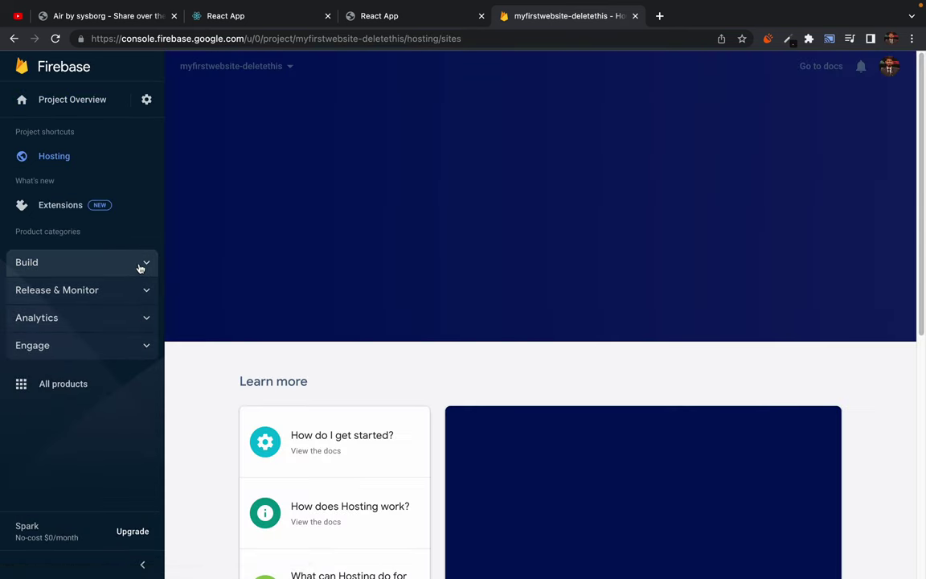
click(141, 266)
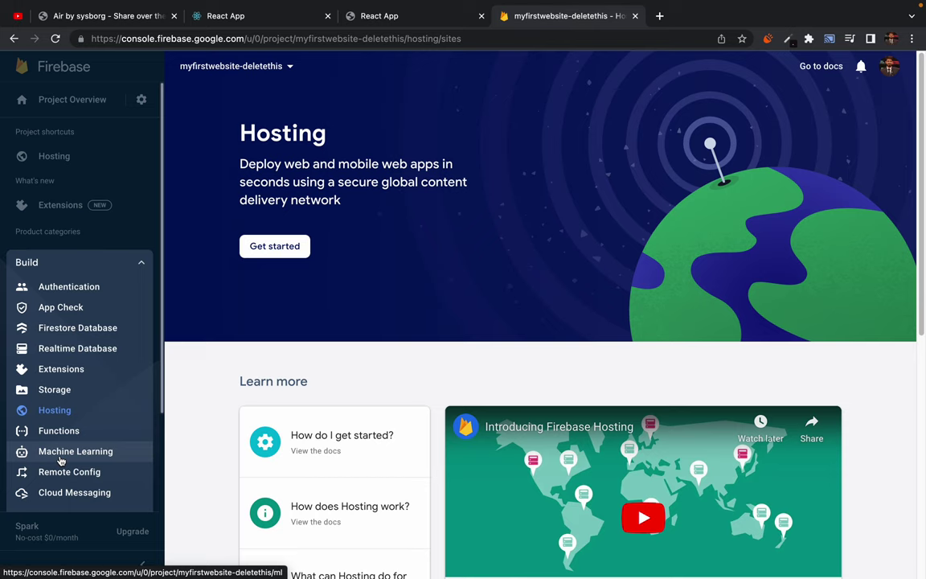
Start the Set up Firebase Hosting wizard from the Hosting page.
click(71, 329)
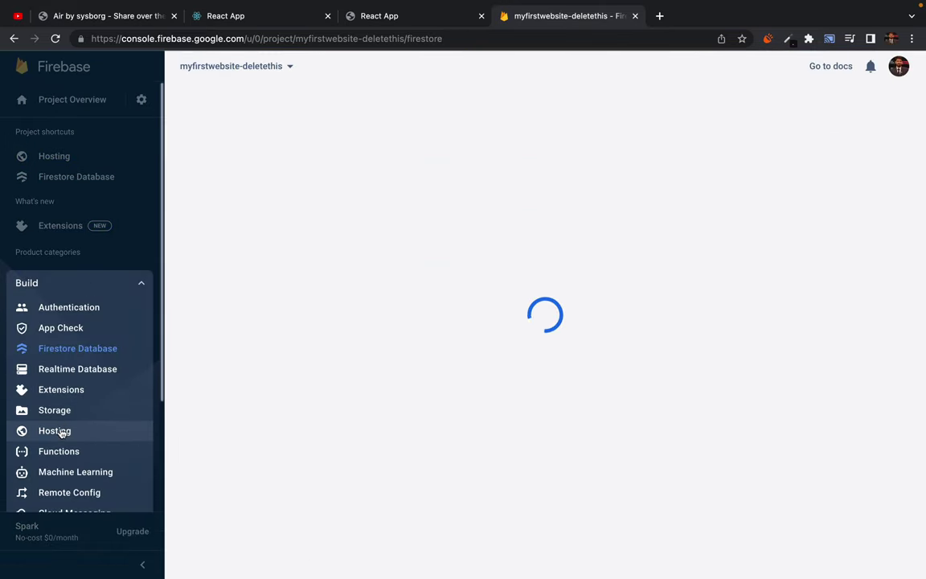
click(60, 431)
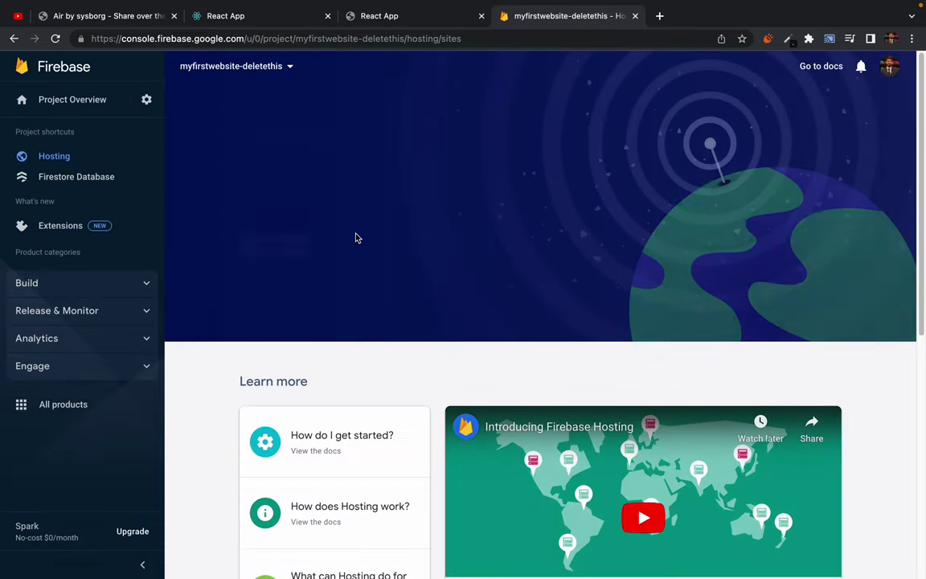
click(129, 287)
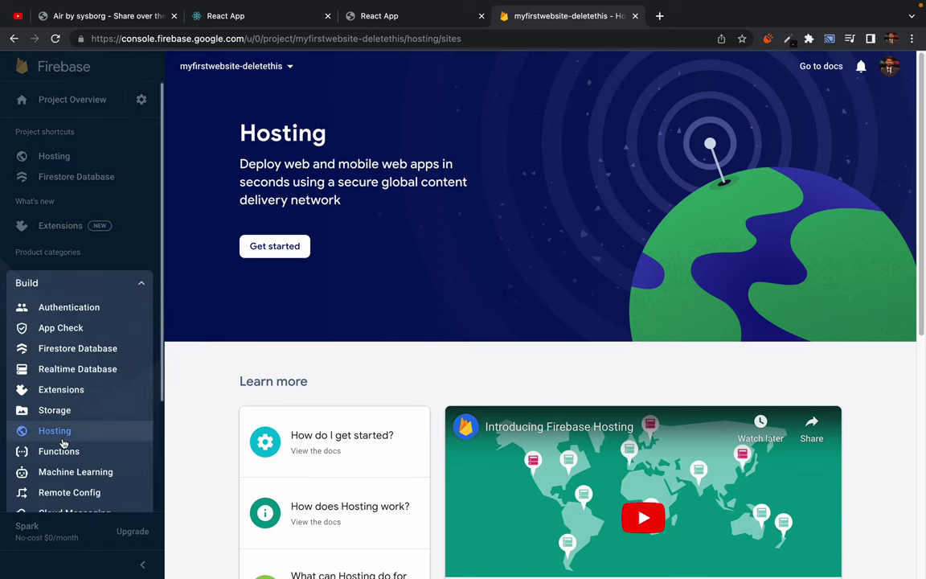
drag(270, 141, 341, 199)
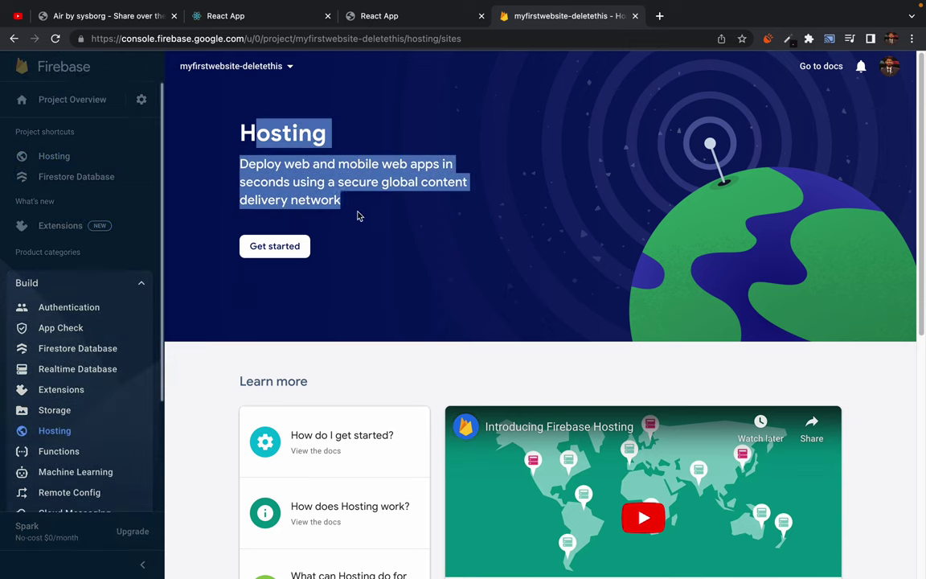
click(322, 235)
click(283, 250)
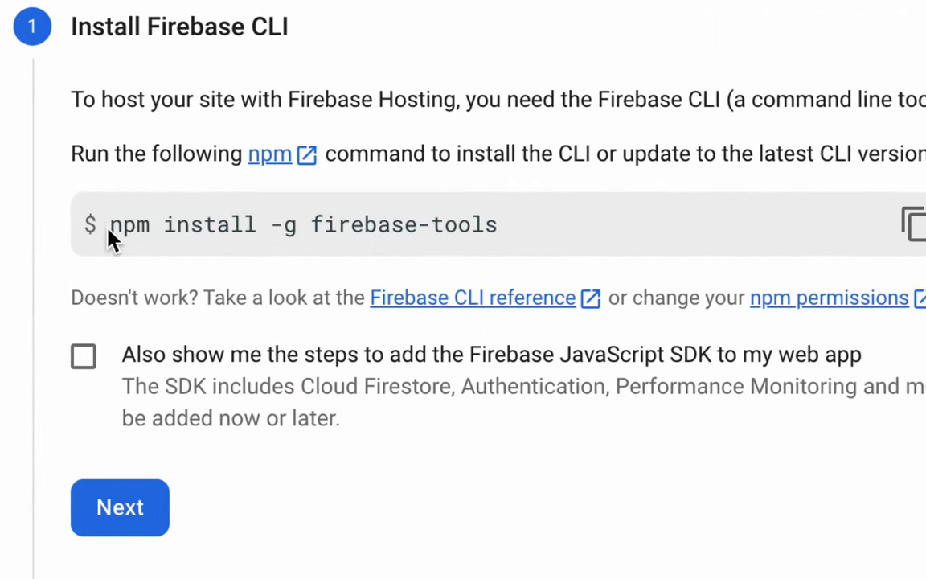
Copy the 'npm install -g firebase-tools' command and return to VS Code.
drag(110, 228, 508, 225)
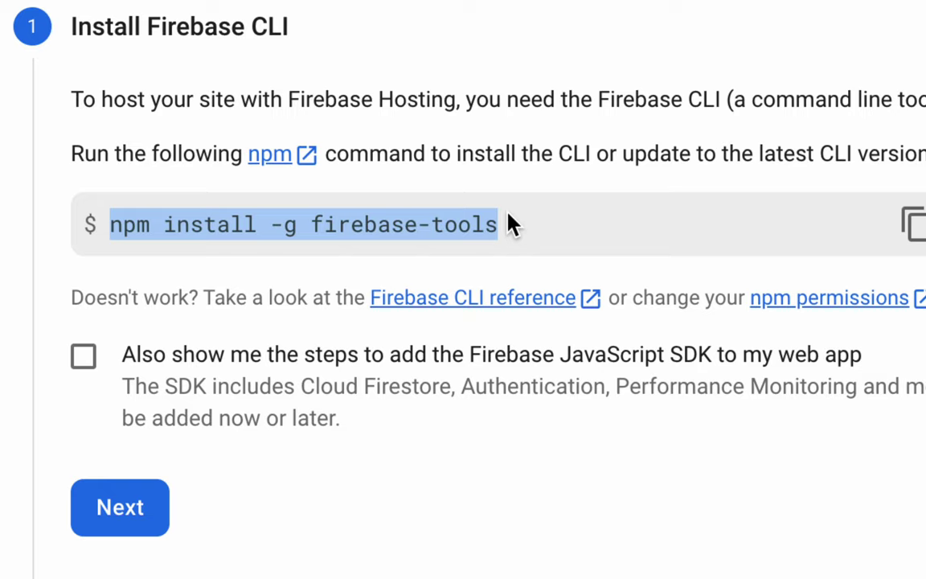
click(912, 226)
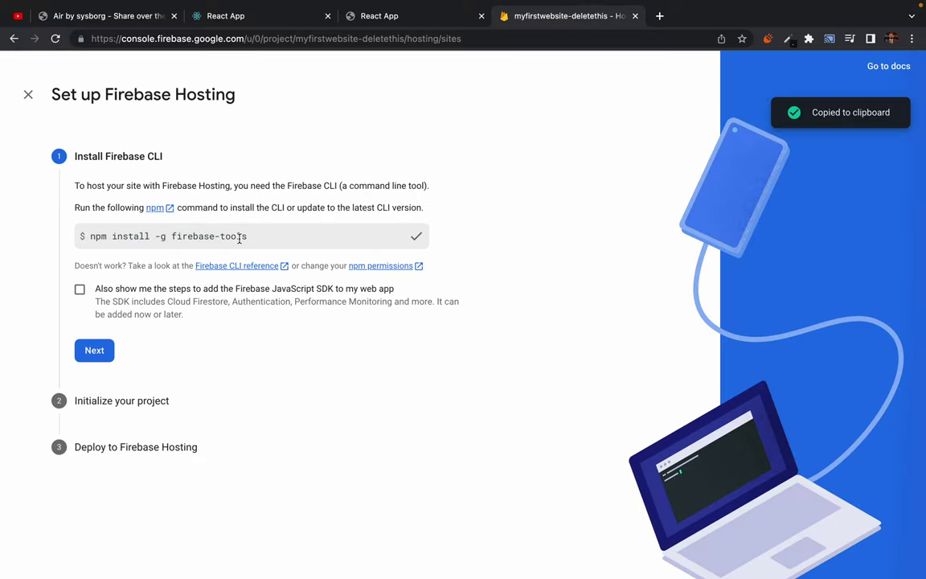
key(ctrl+Left)
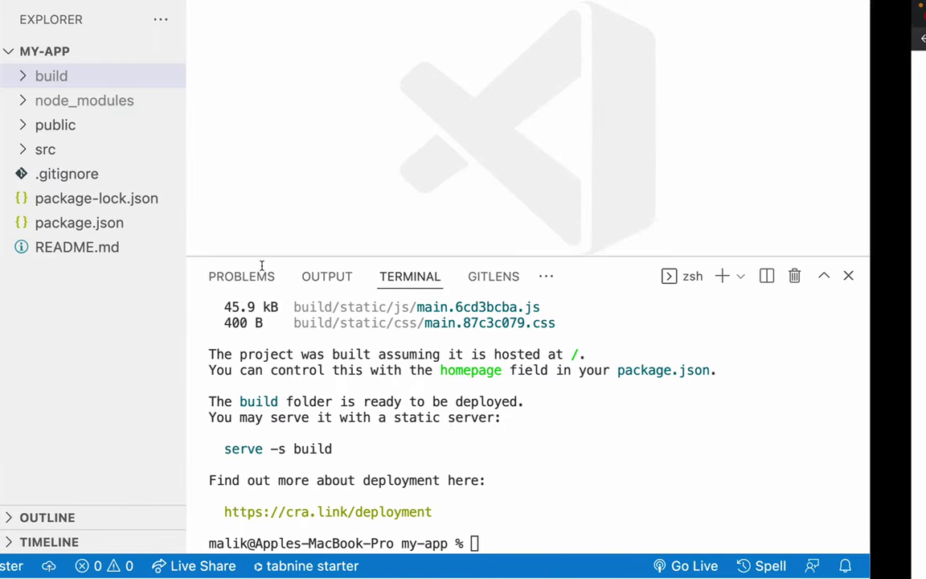
Run npm install -g firebase-tools in the terminal, which fails with a permissions error.
key(super+v)
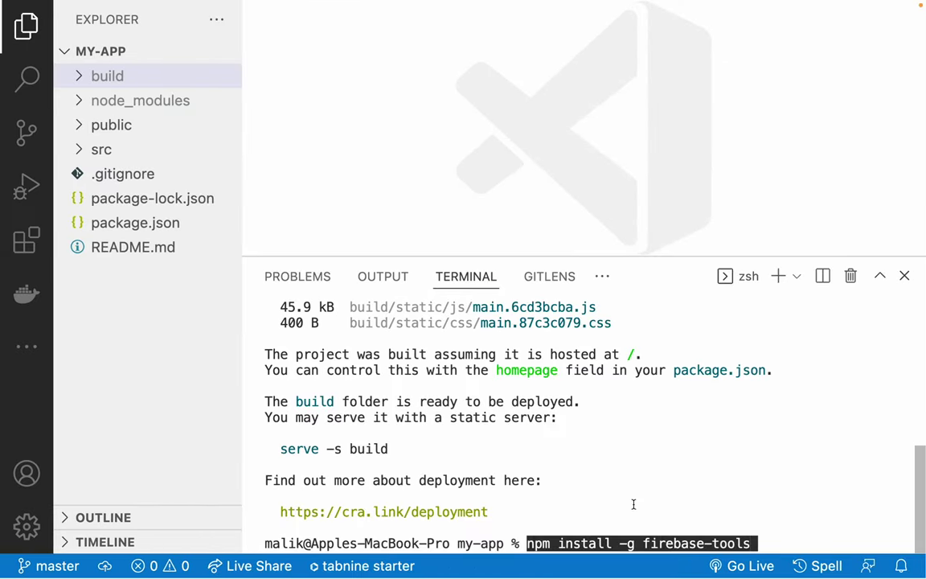
key(Return)
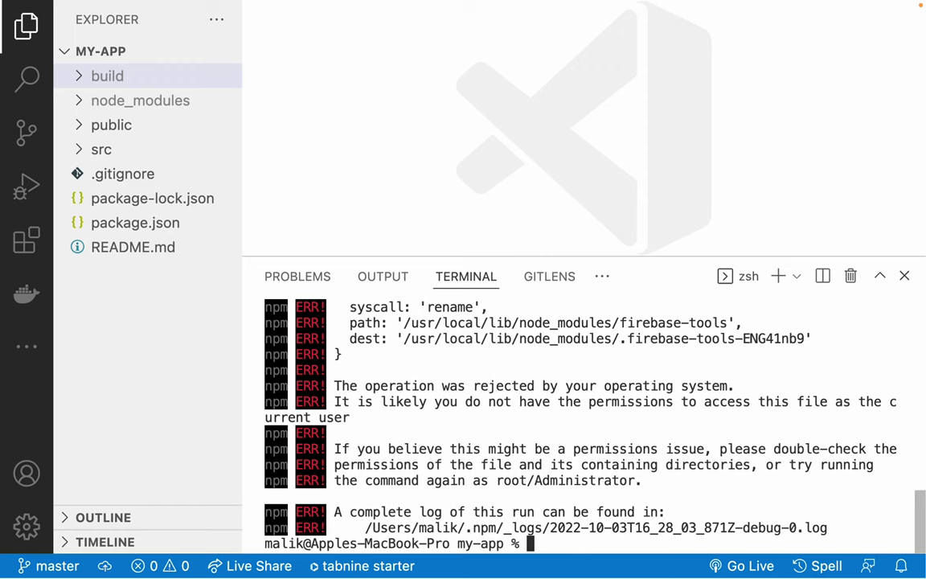
scroll(495, 385, up, 5)
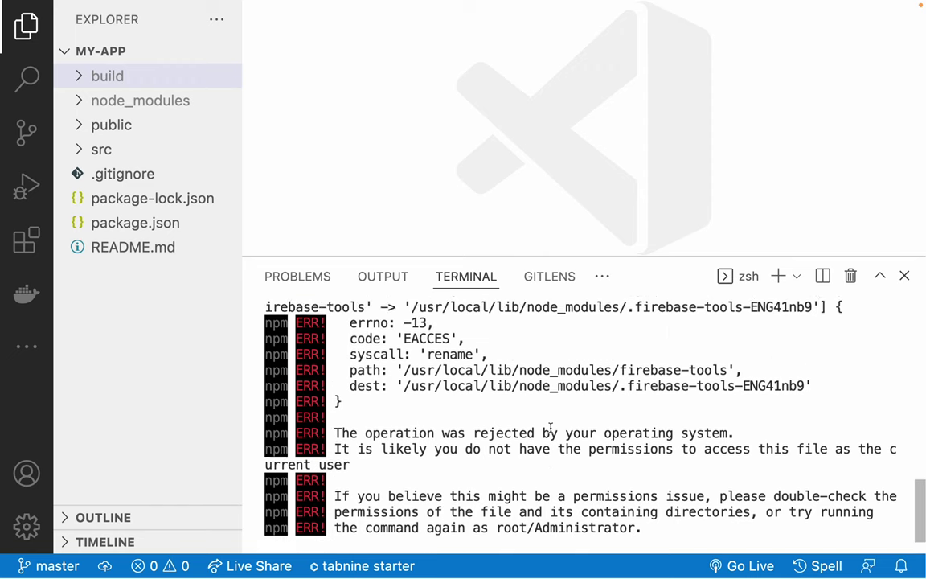
scroll(603, 458, down, 5)
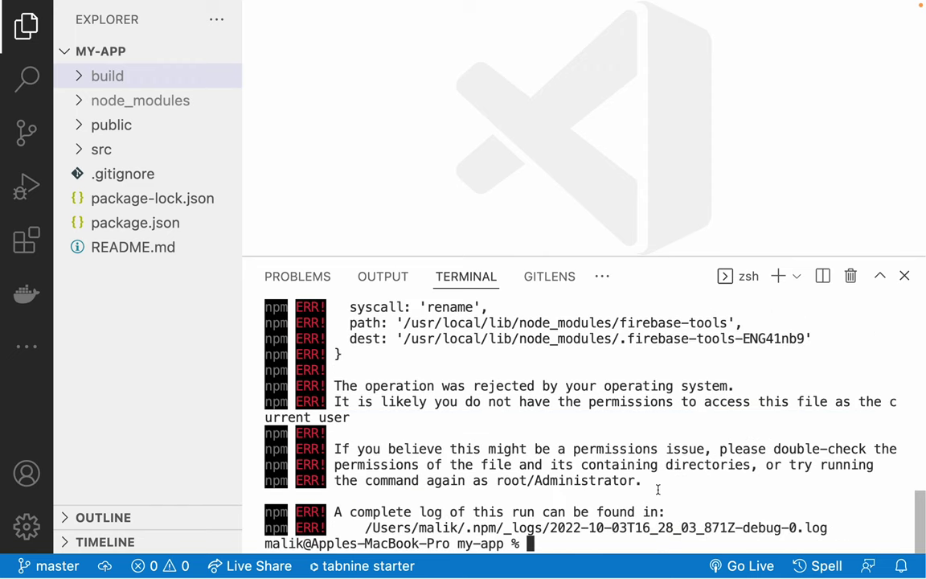
Rerun the install as sudo npm install -g firebase-tools, entering the account password.
key(Up)
key(ctrl+a)
text(sudo)
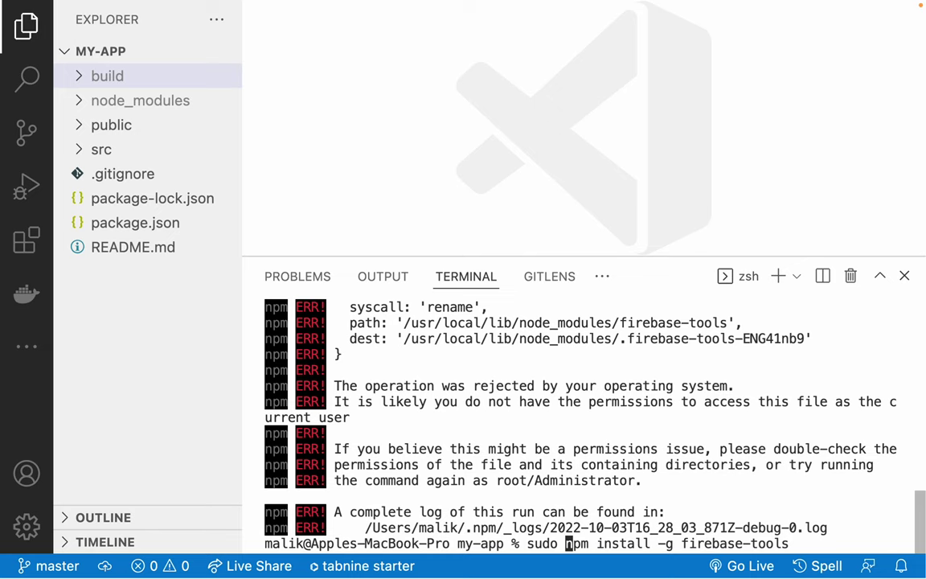
key(Return)
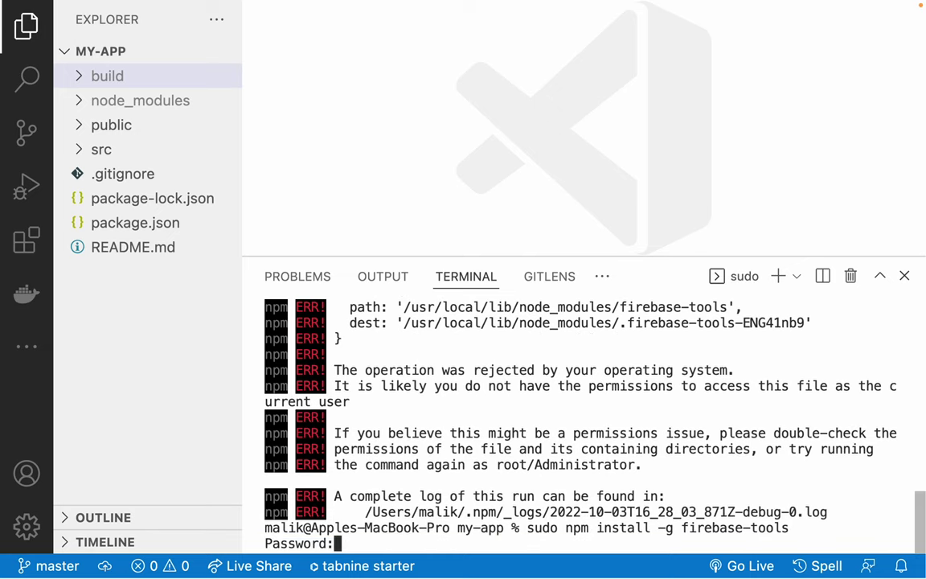
key(Return)
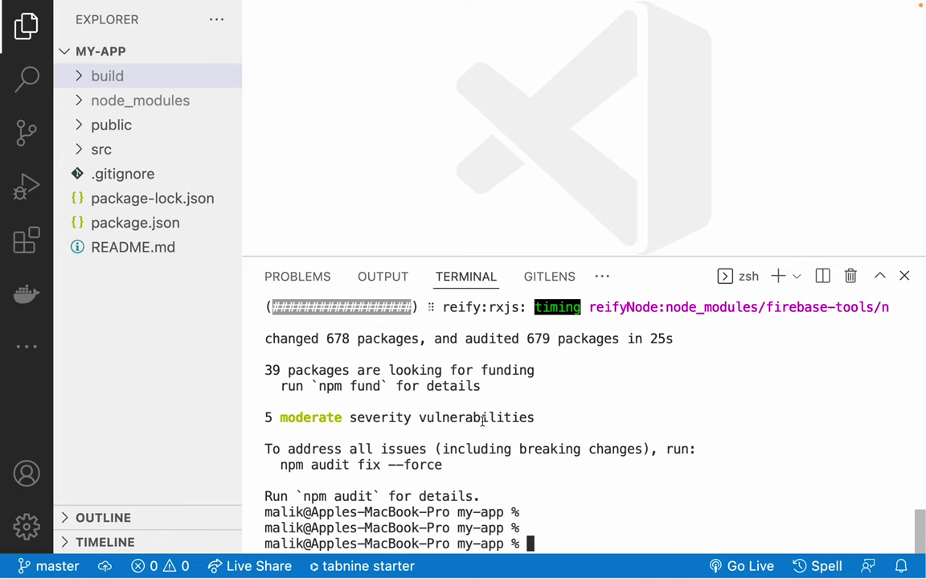
drag(269, 448, 605, 481)
Advance the Hosting wizard to Initialize your project, showing the firebase login and firebase init commands.
click(600, 434)
key(ctrl+Right)
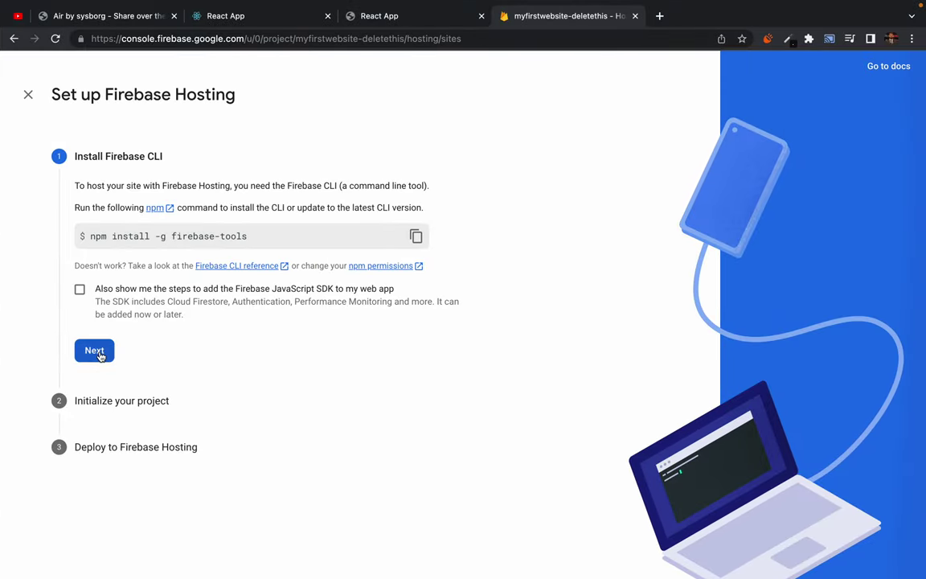
click(96, 352)
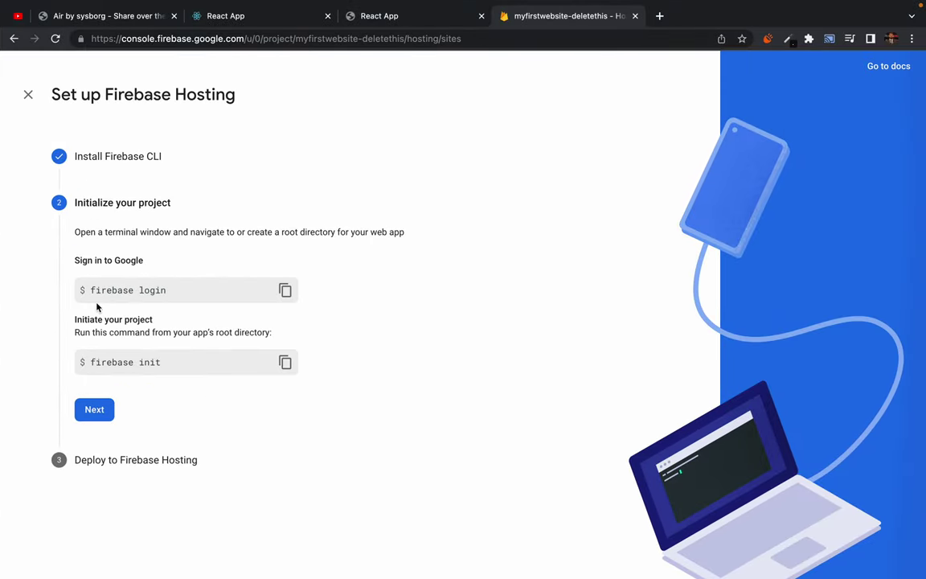
drag(86, 290, 186, 293)
click(184, 295)
key(ctrl+Left)
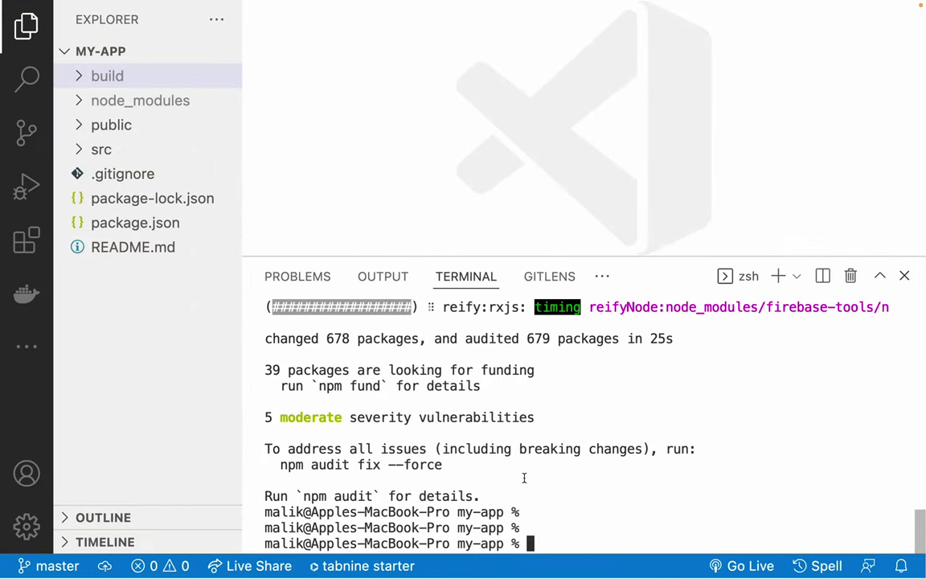
Run firebase login in the terminal.
text(firebase ogin)
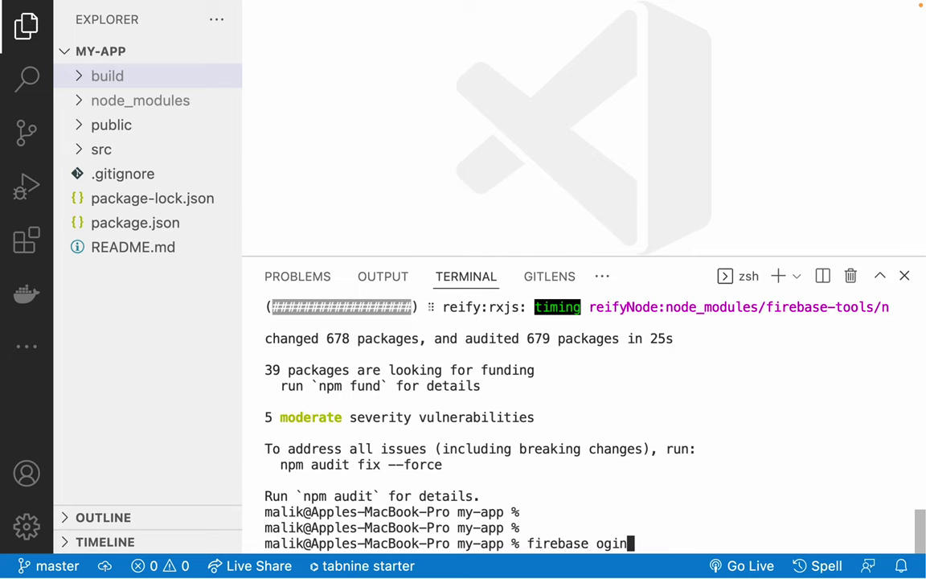
key(BackSpace)
key(BackSpace)
key(BackSpace)
key(BackSpace)
text(login)
key(Return)
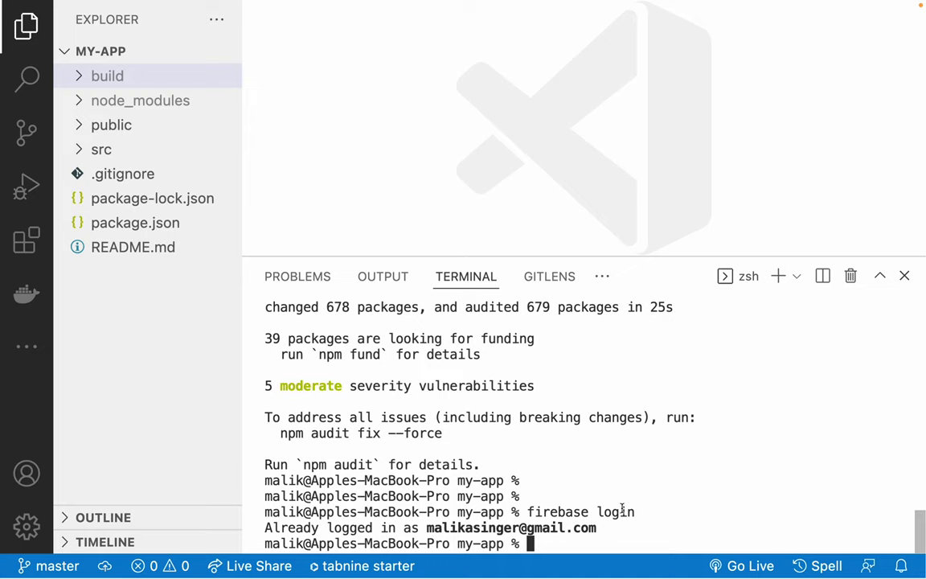
Run firebase logout, then firebase login again, agreeing to usage reporting.
key(Up)
key(BackSpace)
key(BackSpace)
key(BackSpace)
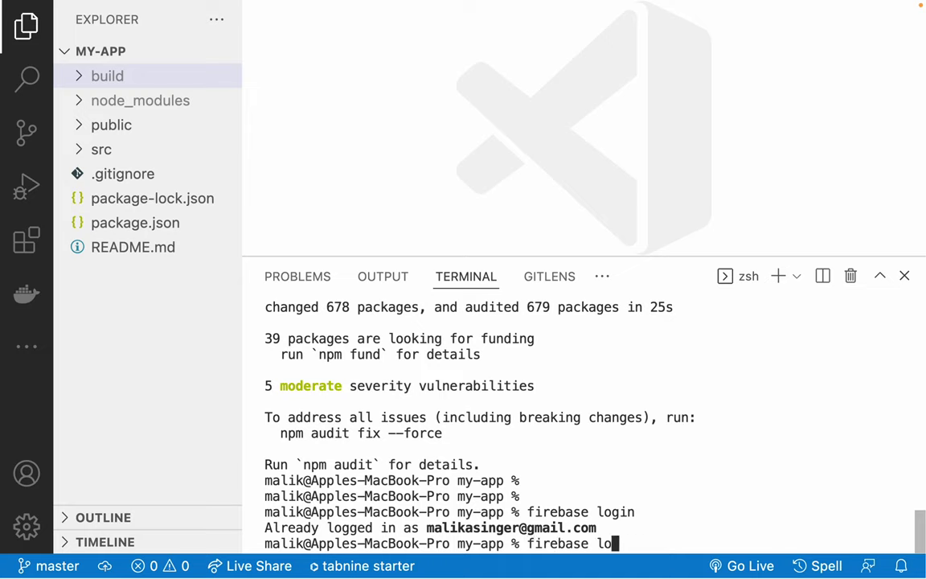
text(gout)
key(Return)
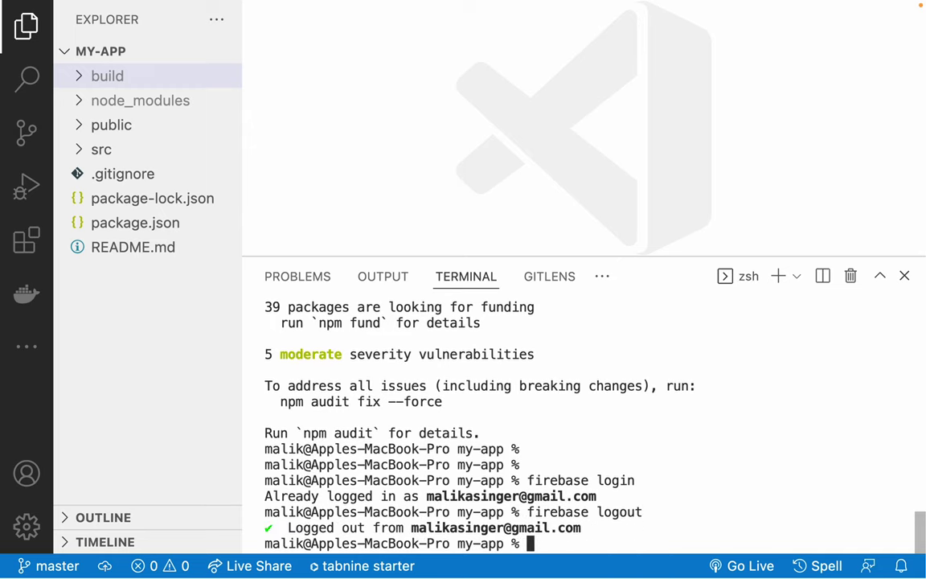
key(Up)
key(Up)
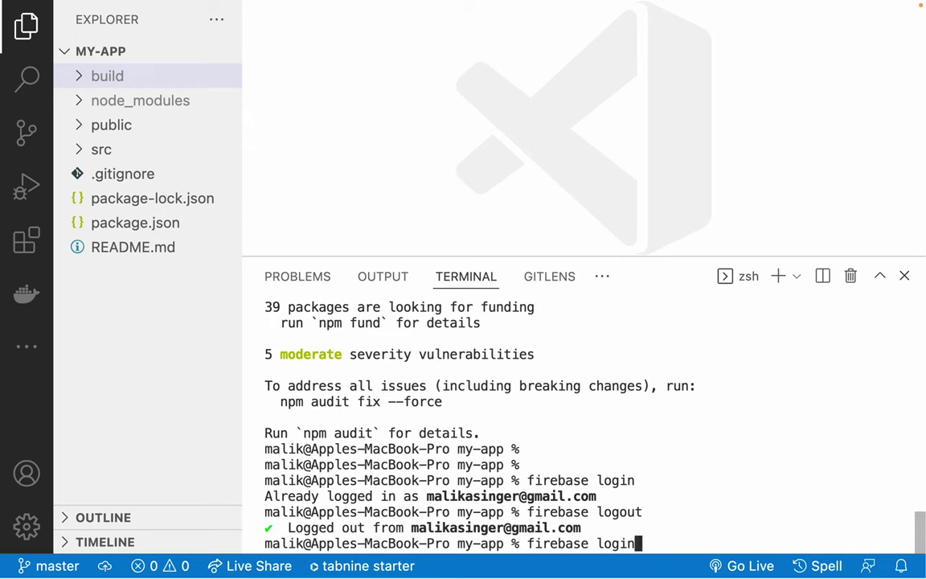
key(Return)
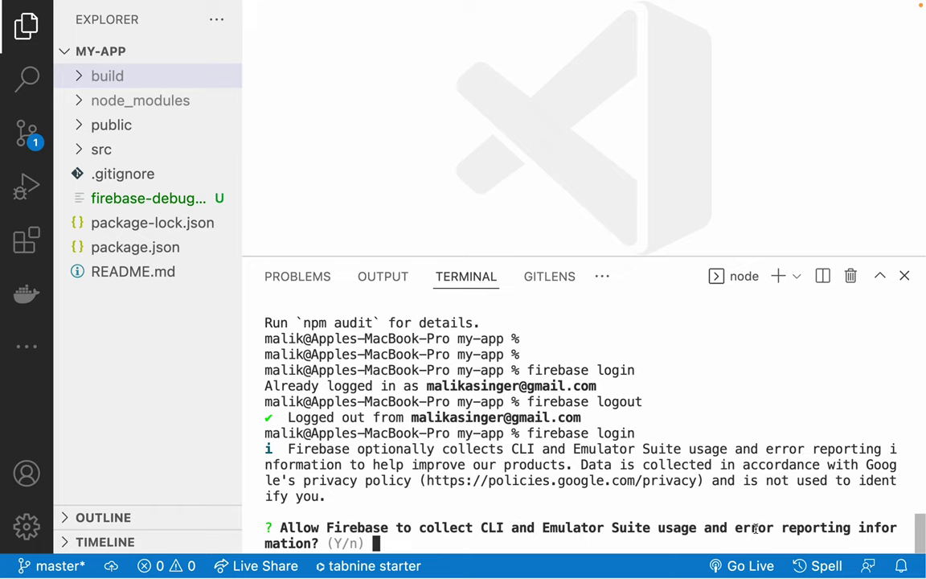
key(Return)
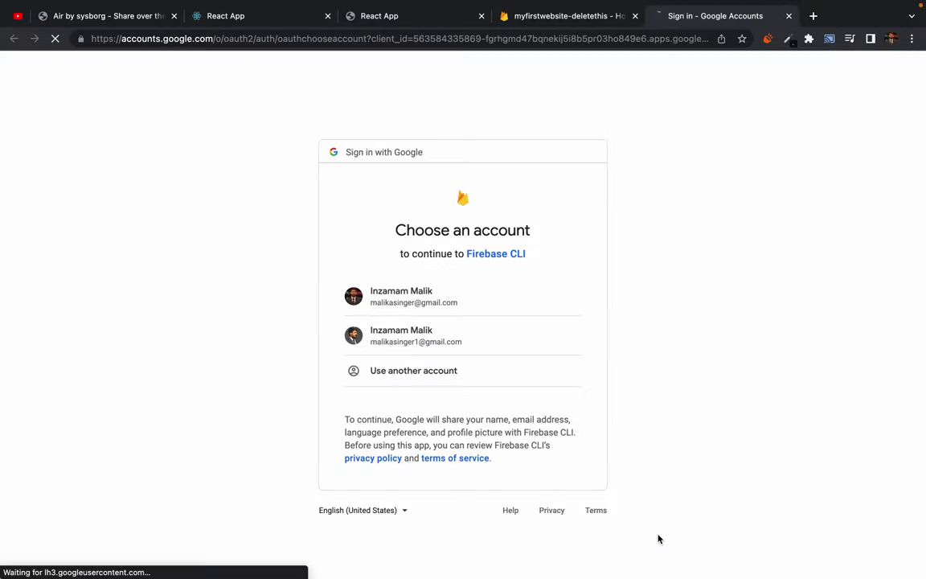
Sign in with the first listed Google account and allow Firebase CLI access.
click(404, 301)
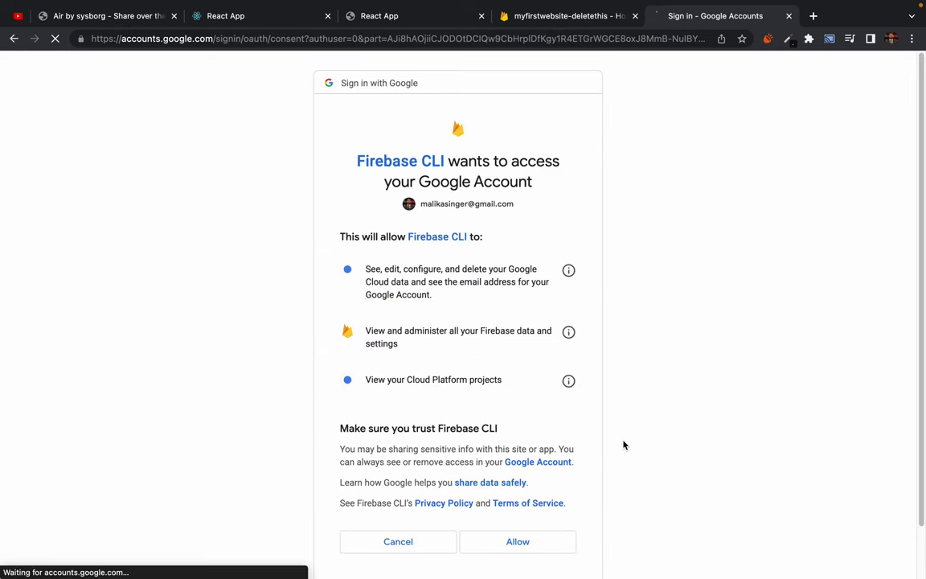
click(520, 547)
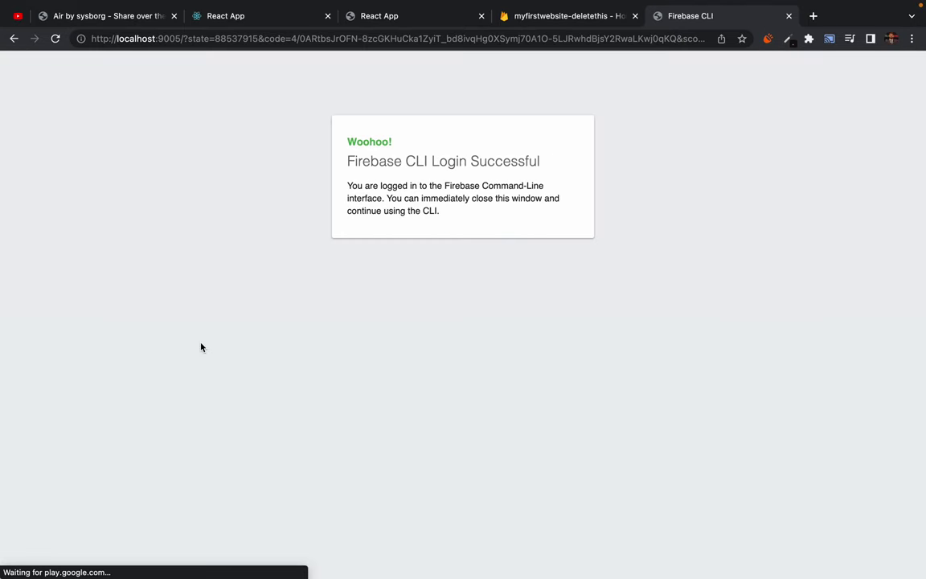
key(ctrl+Left)
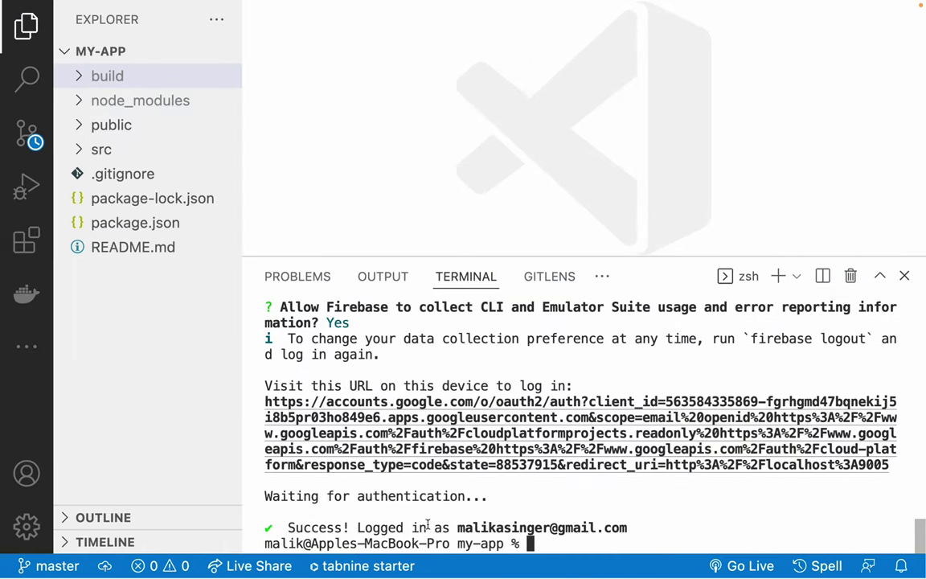
Close the login-success tab and select the 'firebase init' command from step 2.
drag(302, 531, 728, 520)
click(587, 547)
key(Return)
key(Return)
key(Return)
key(Return)
key(Return)
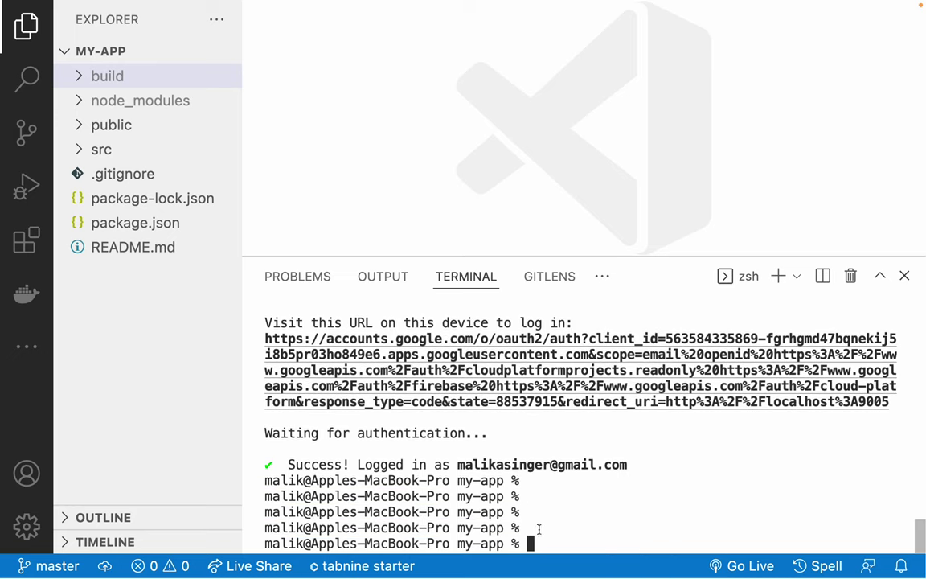
key(ctrl+Right)
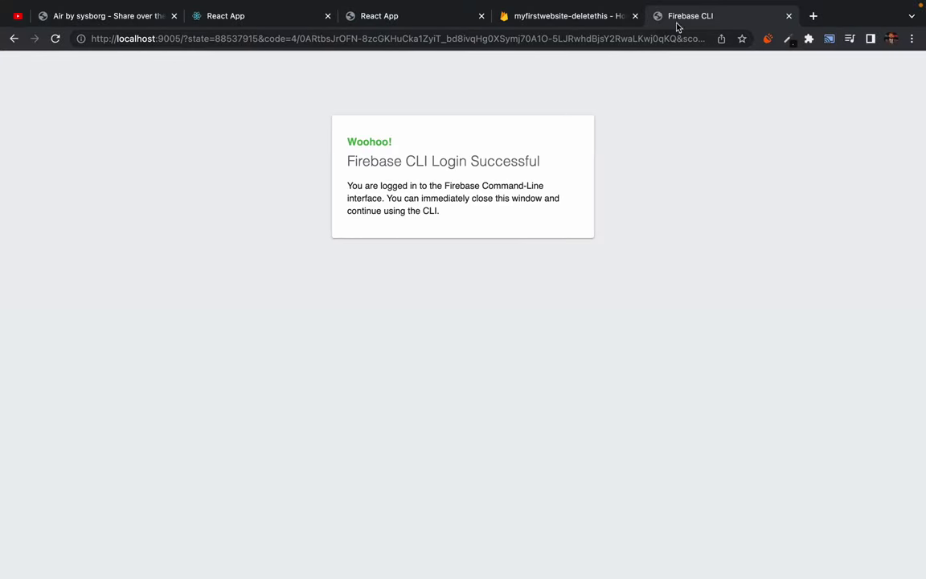
click(789, 15)
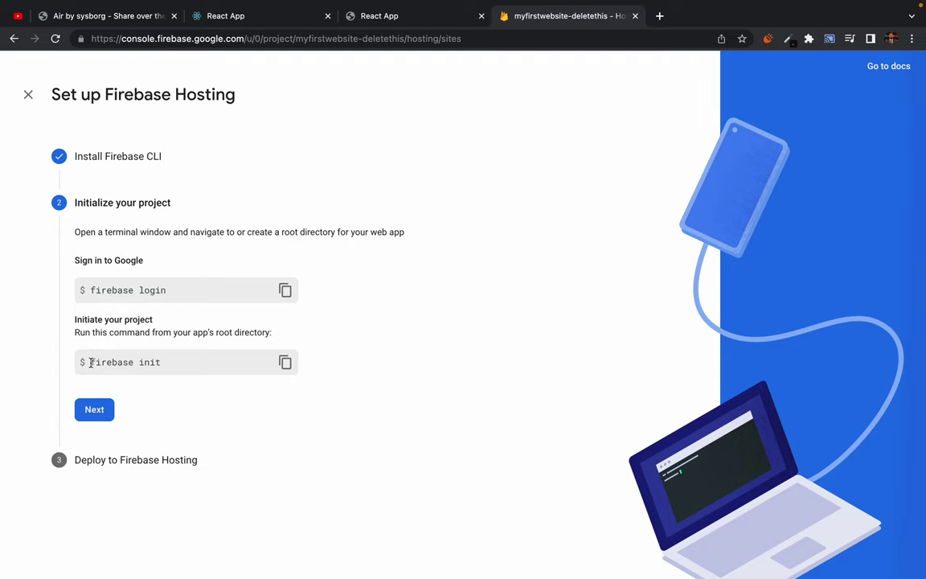
drag(91, 362, 184, 368)
key(super+c)
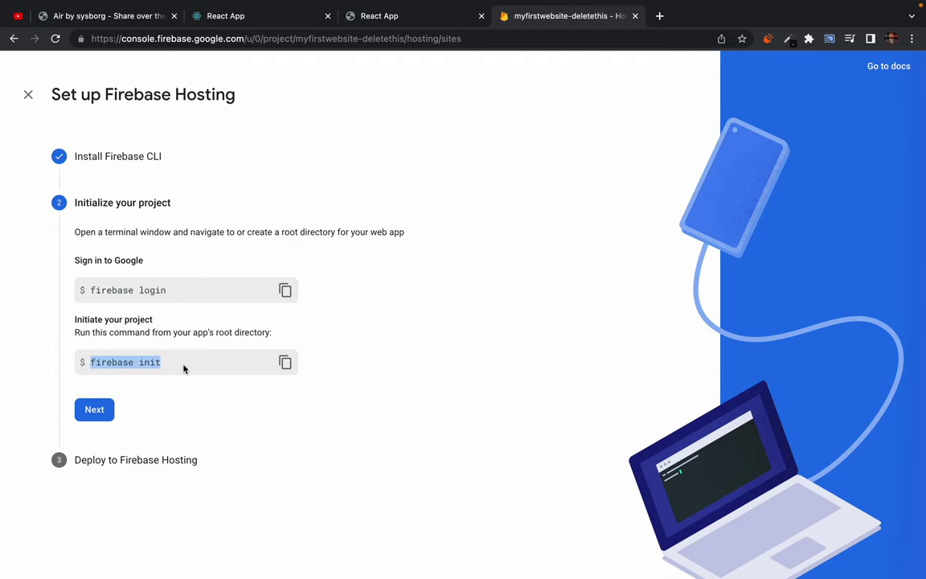
key(ctrl+Left)
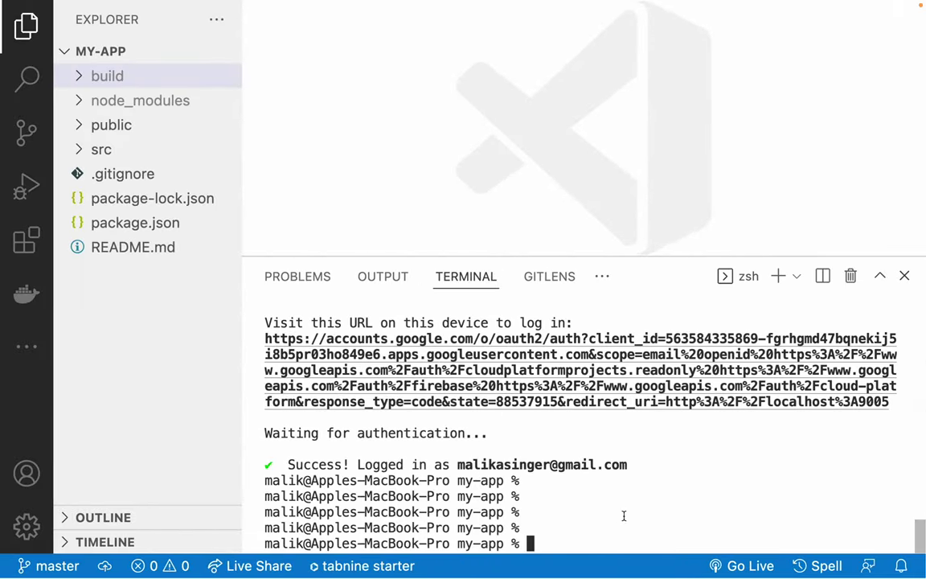
Run firebase init and select 'Hosting: Configure files' as the feature to set up.
key(super+v)
key(Return)
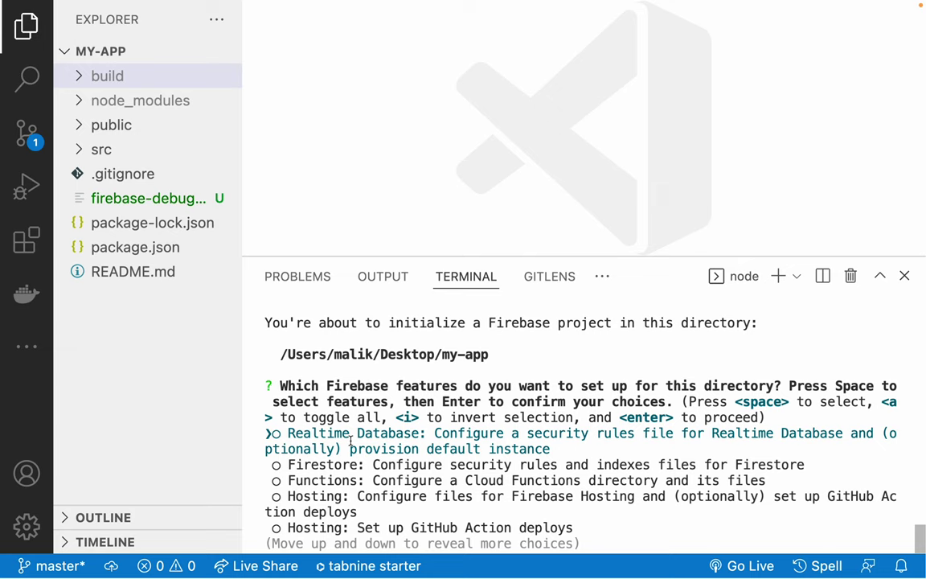
key(Down)
key(Up)
key(Up)
key(Up)
key(Up)
key(Up)
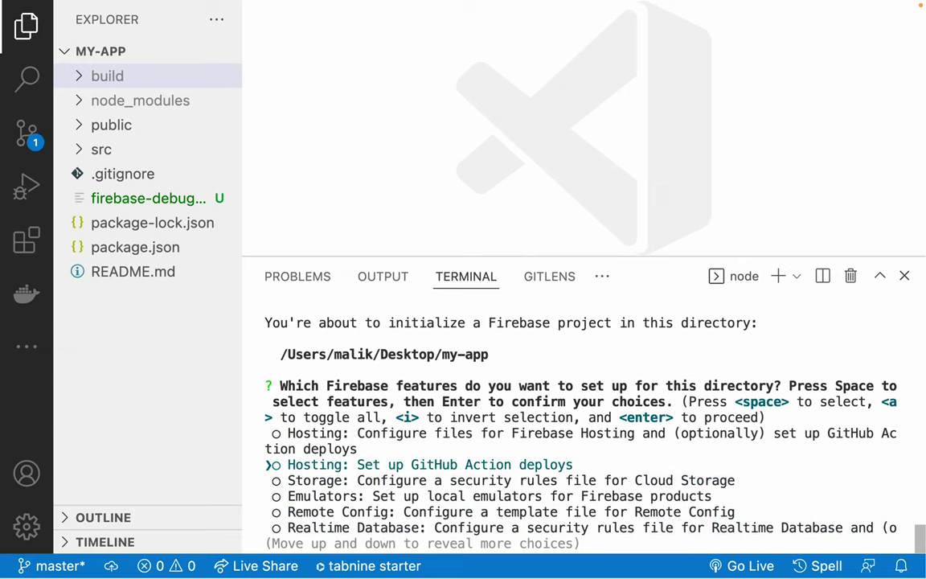
key(Up)
key(Up)
key(Up)
key(Up)
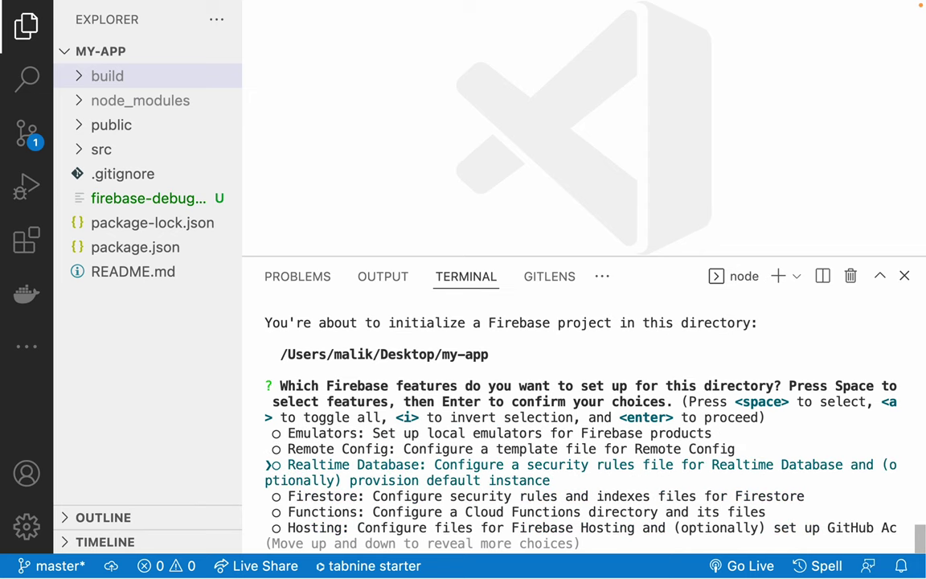
key(Up)
key(Up)
key(Up)
key(Up)
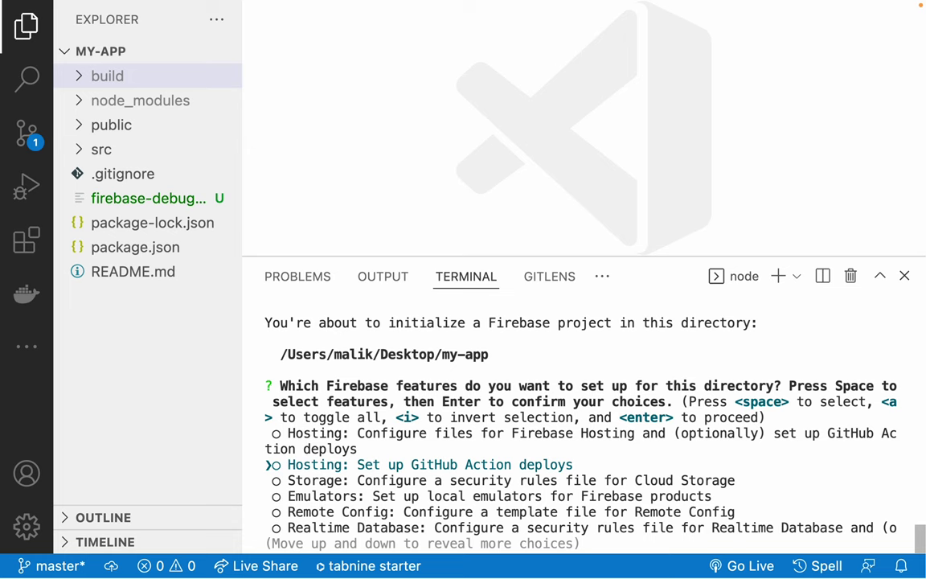
key(Up)
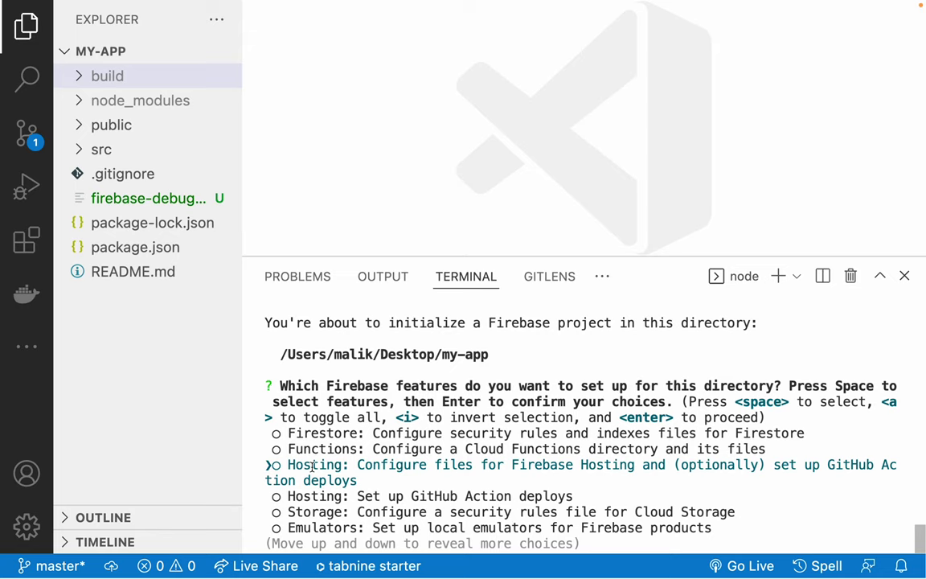
key(Down)
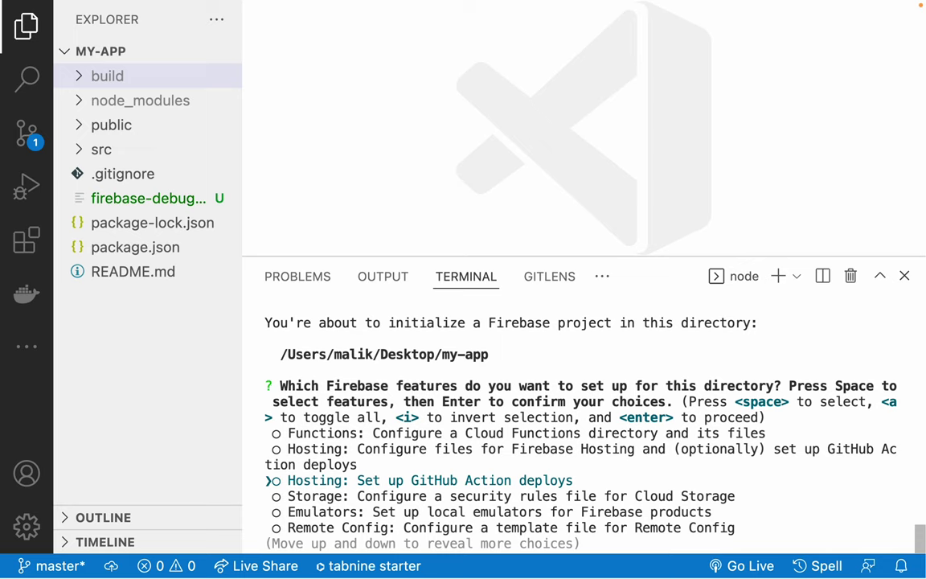
key(Up)
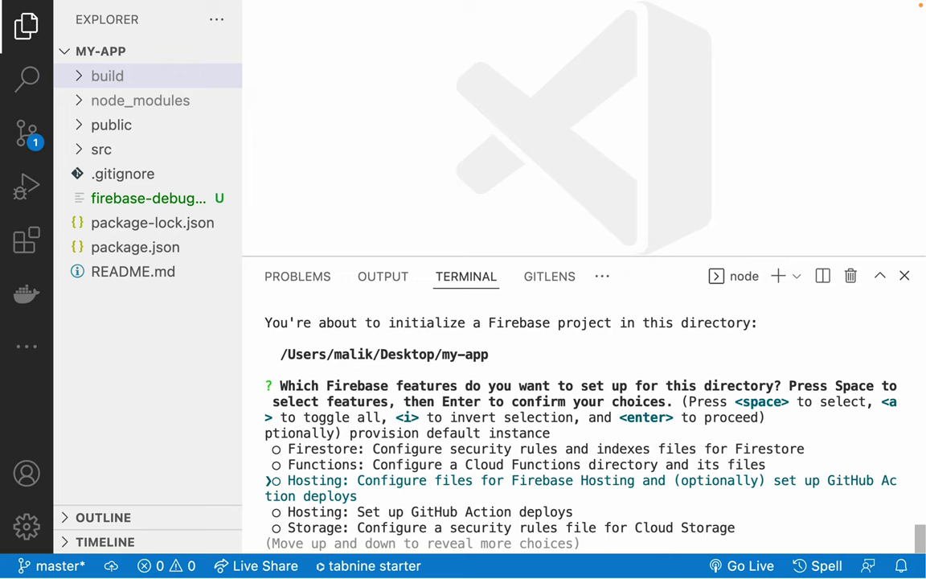
key(space)
key(Return)
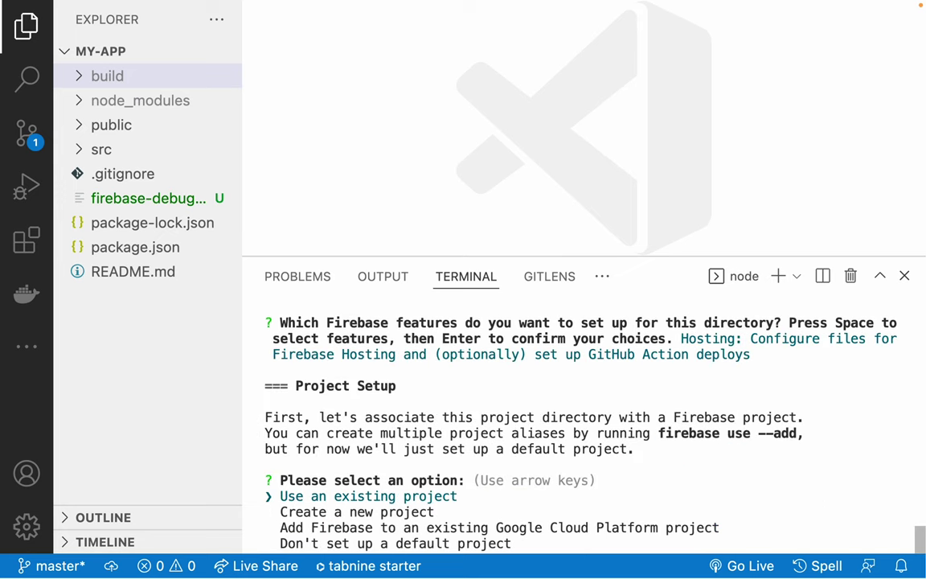
Choose 'Use an existing project' at the firebase init Project Setup prompt.
key(Down)
key(Up)
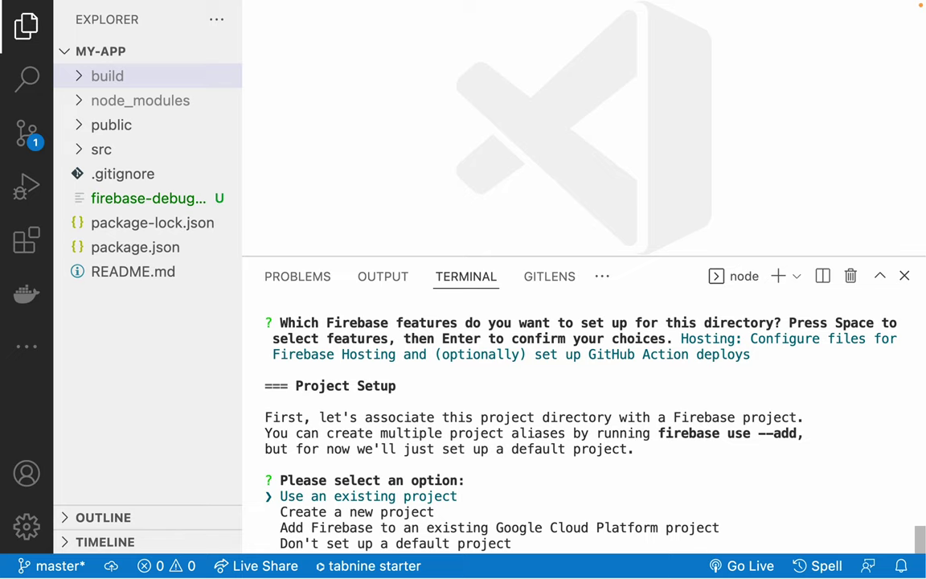
key(Down)
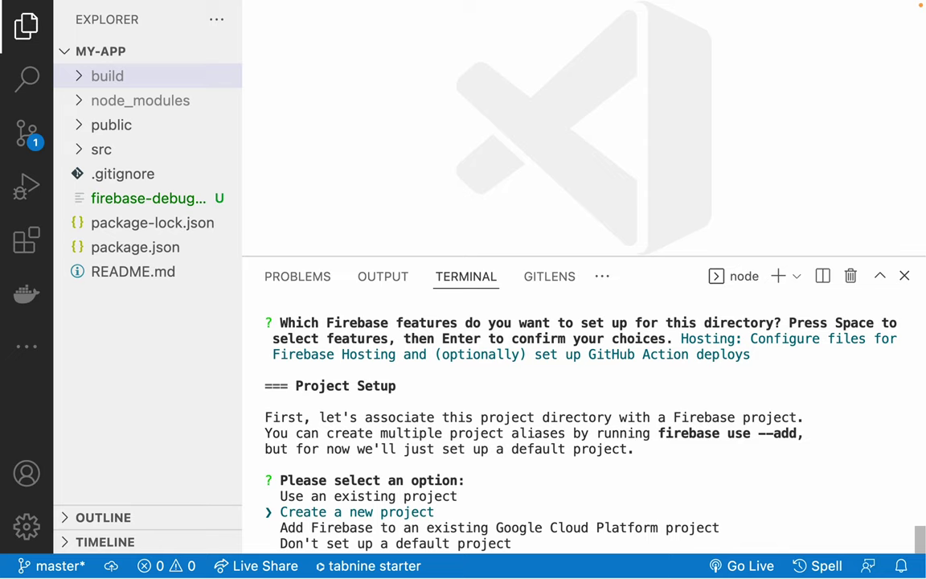
key(Up)
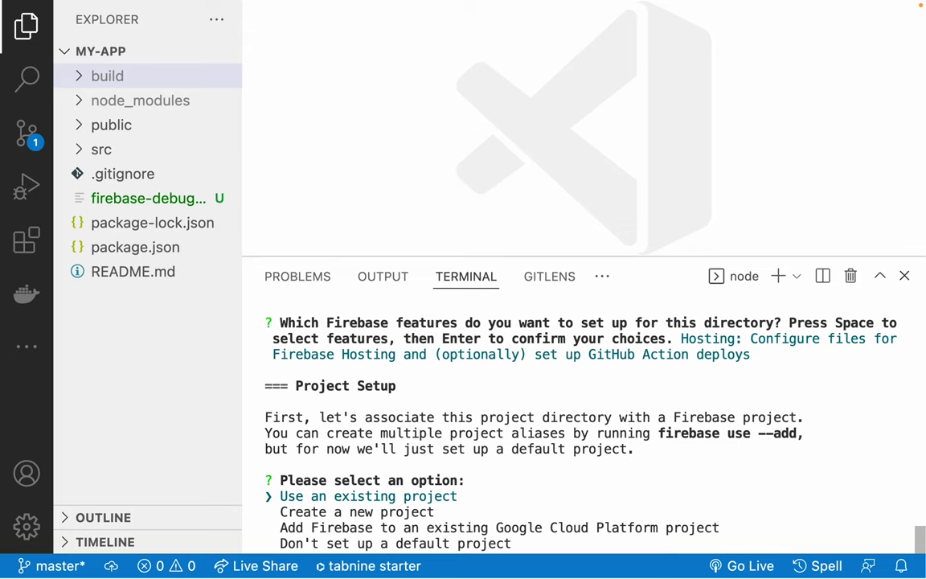
key(Return)
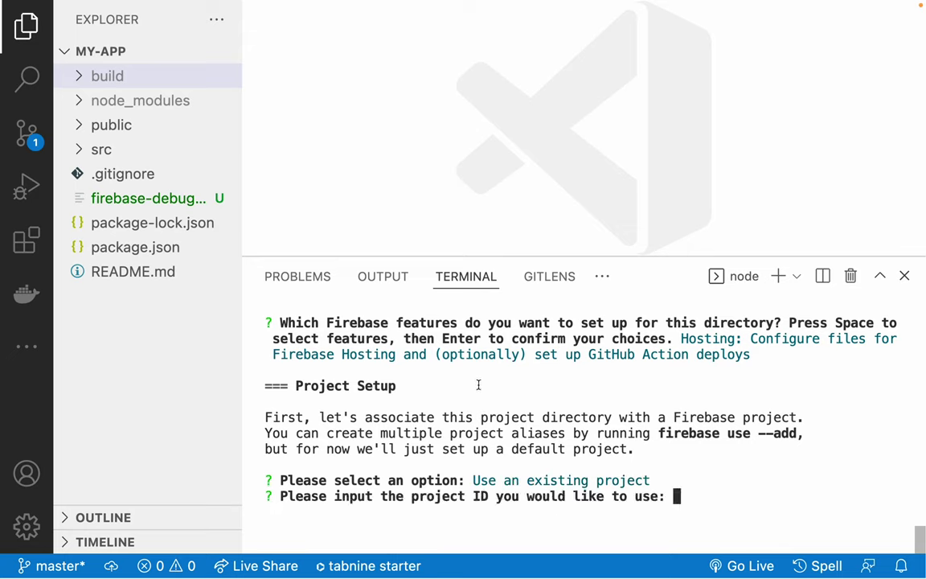
Copy the project ID myfirstwebsite-deletethis from the Firebase hosting page URL into the init prompt.
key(super+Tab)
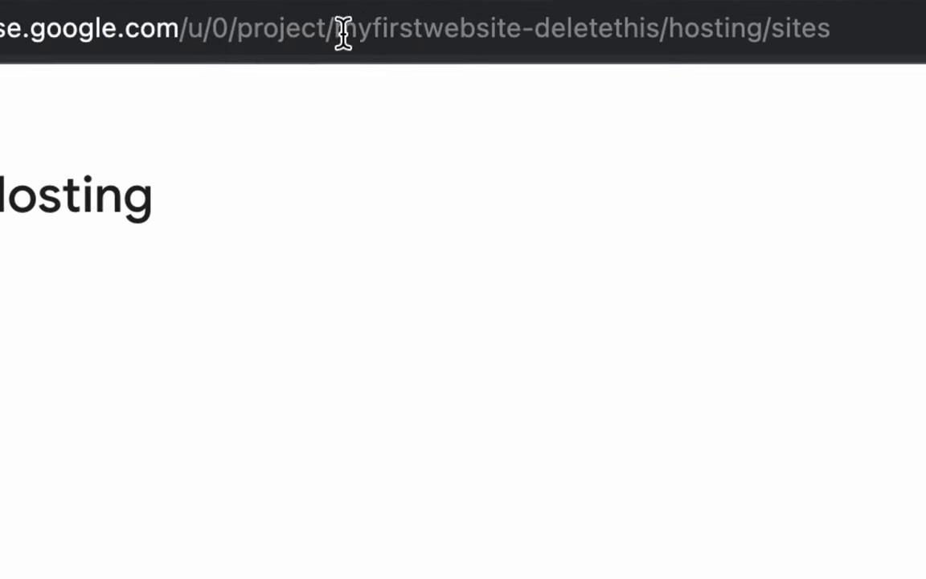
drag(335, 33, 661, 36)
key(super+c)
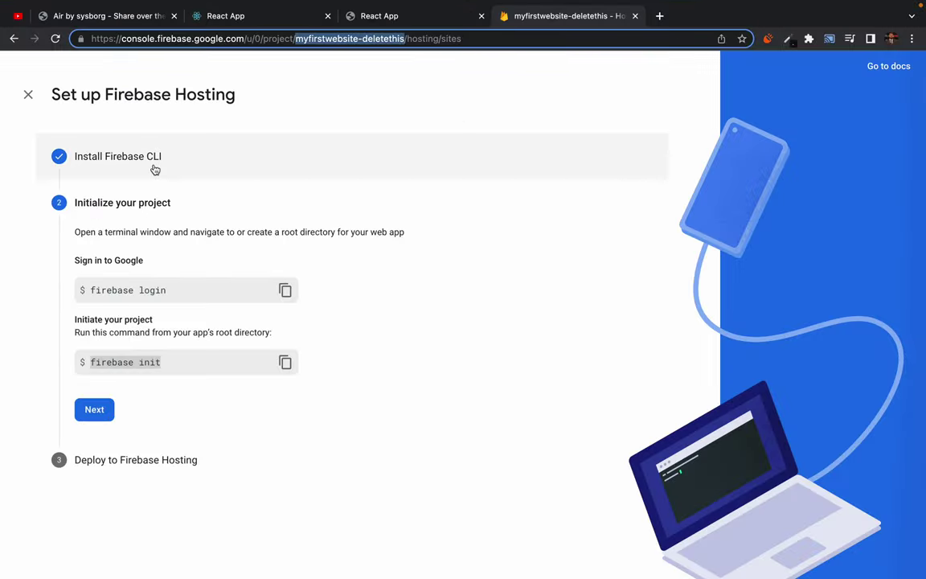
key(ctrl+Left)
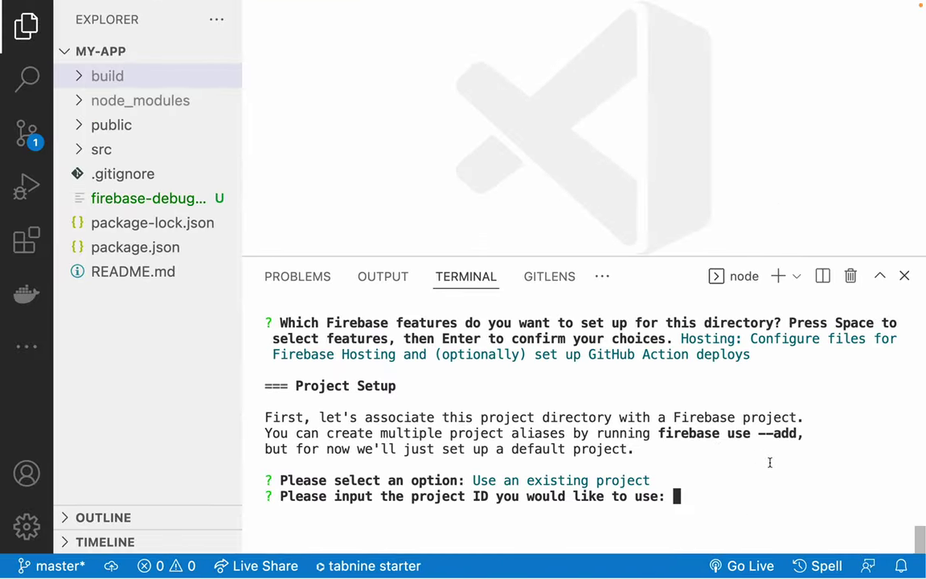
key(super+v)
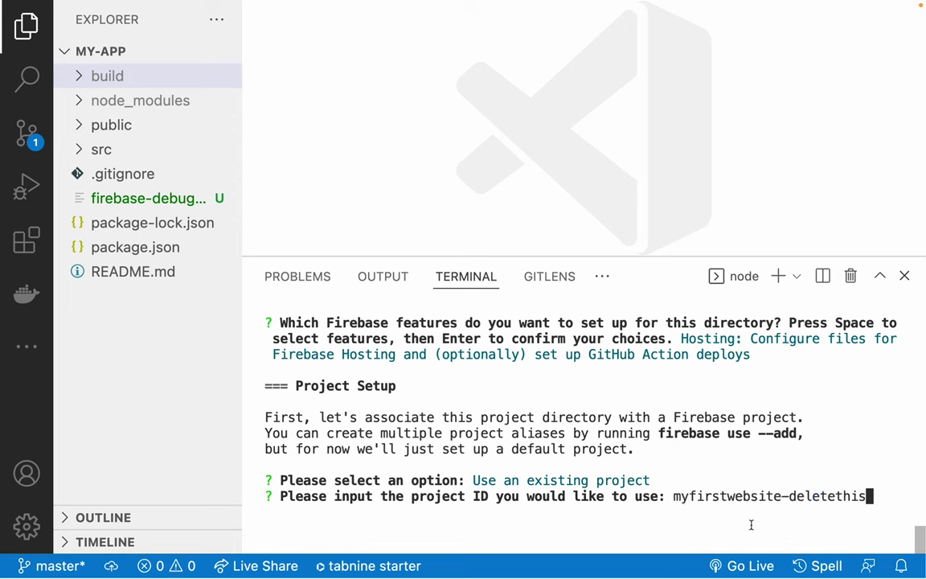
Confirm the project ID and set build as the public directory.
key(Return)
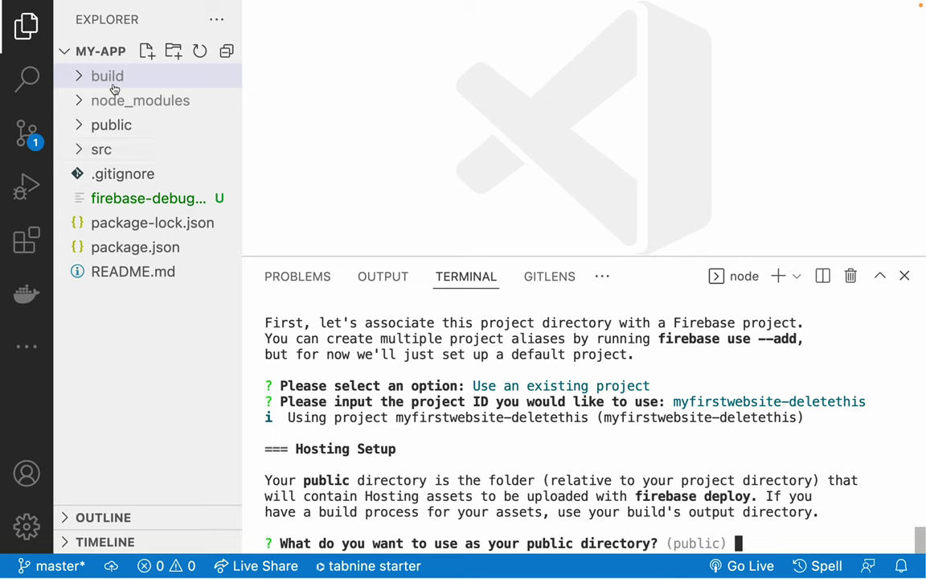
click(81, 76)
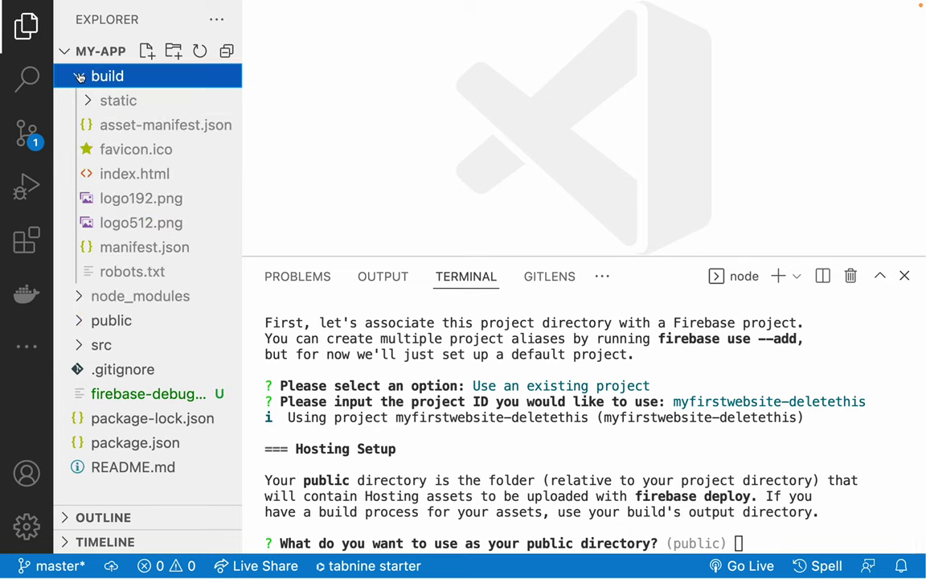
click(77, 75)
drag(758, 527, 760, 535)
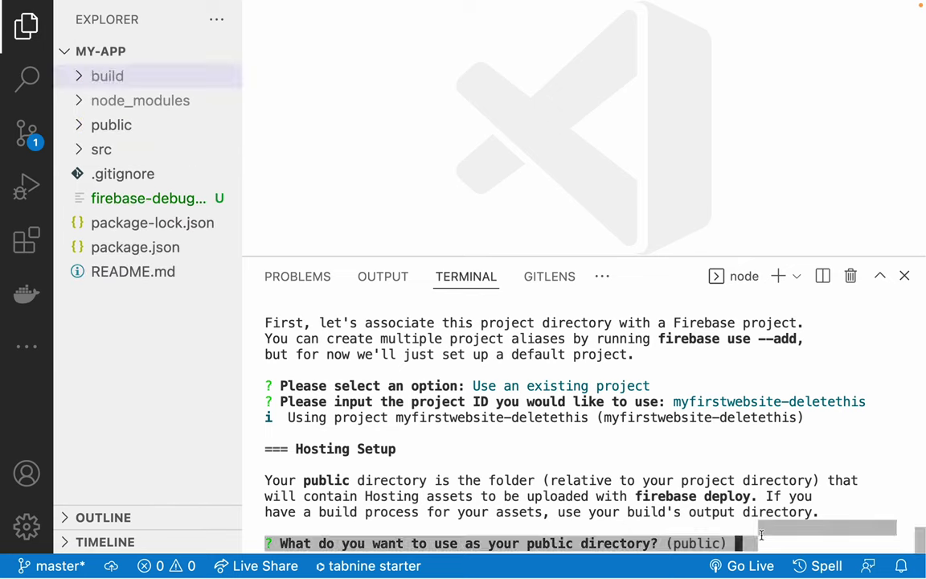
click(759, 535)
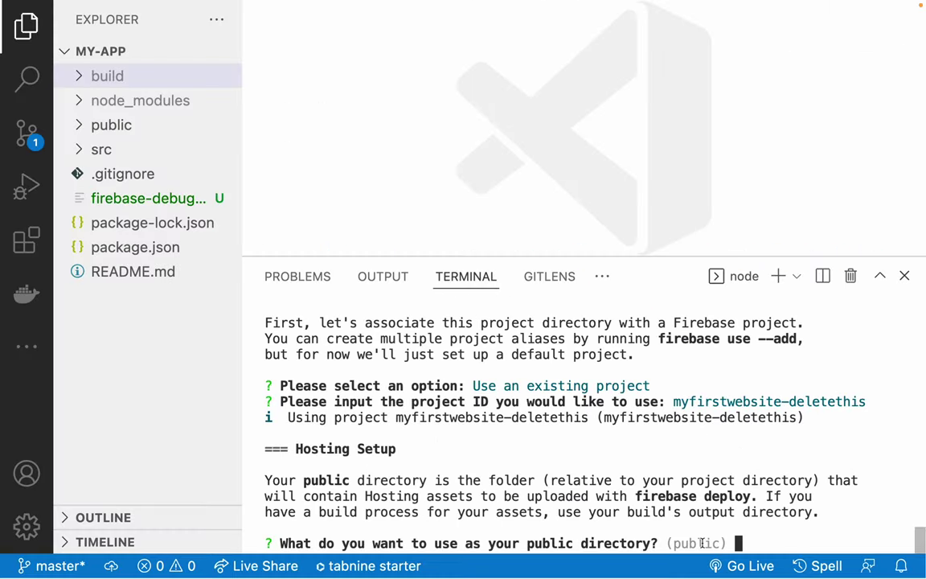
text(build)
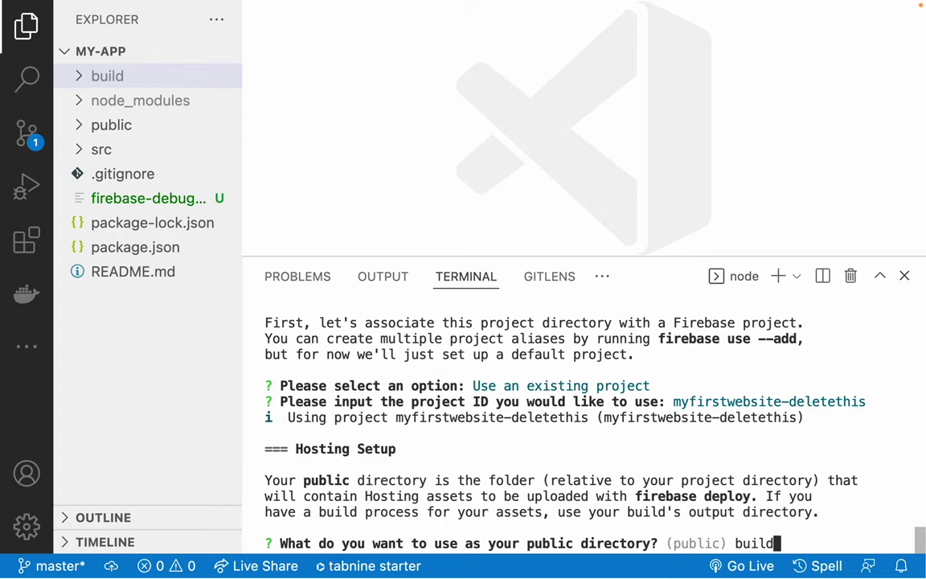
key(Return)
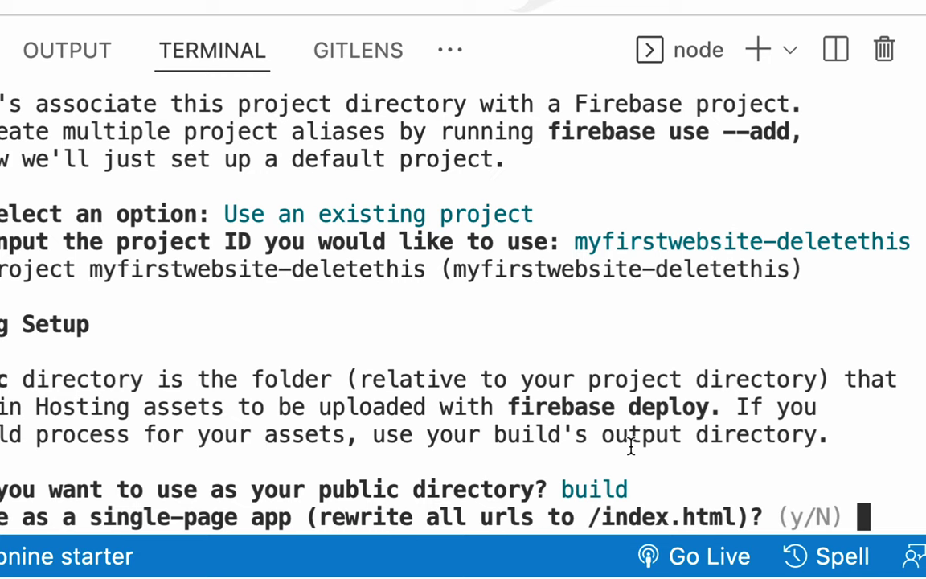
Decline single-page rewrites and GitHub deploys, and keep the existing build/index.html.
key(Return)
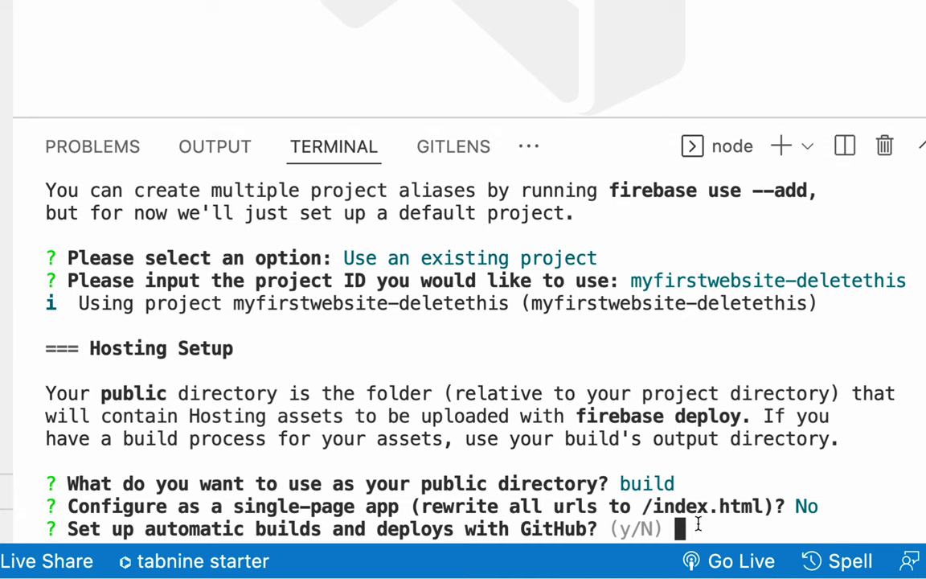
key(Return)
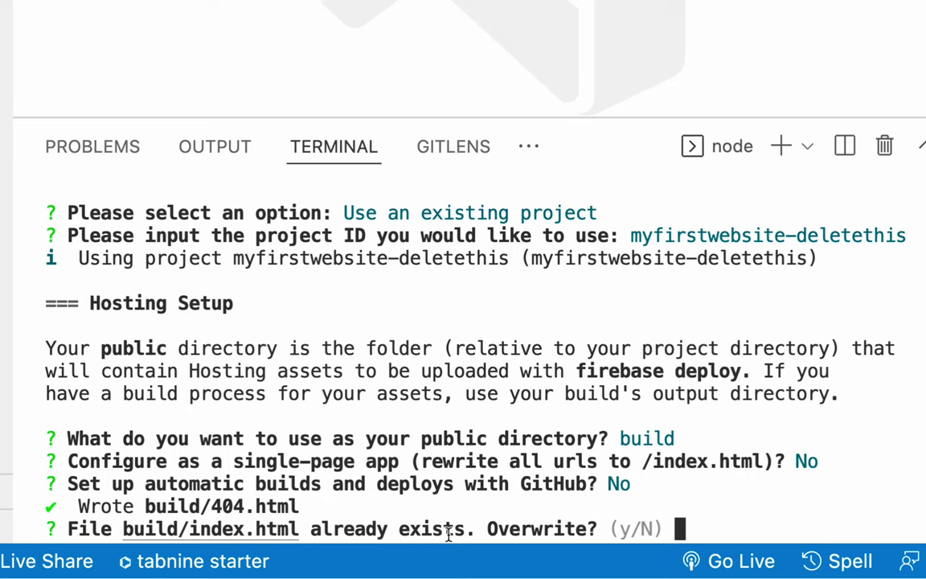
key(Return)
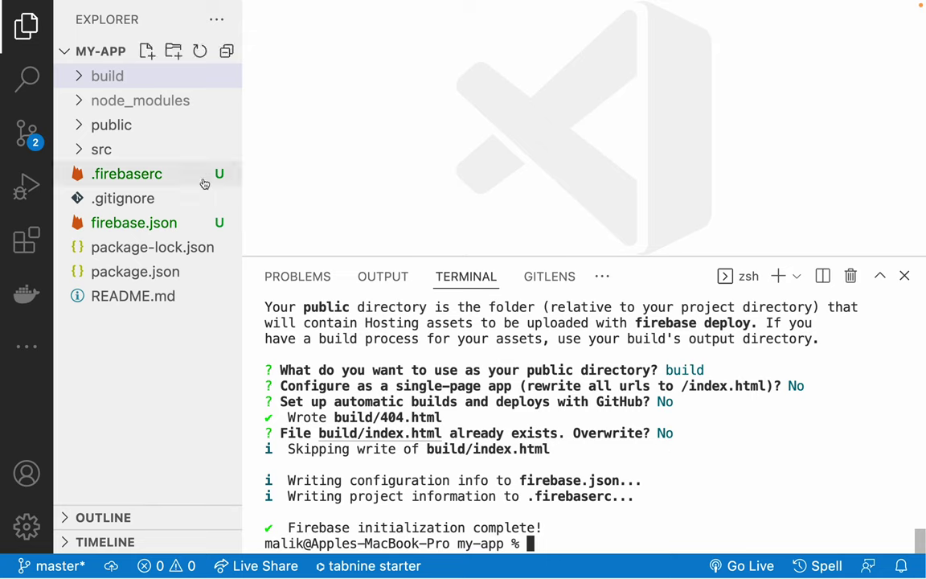
Inspect firebase.json, checking public is build and the ignore rules, with a smaller terminal.
click(124, 176)
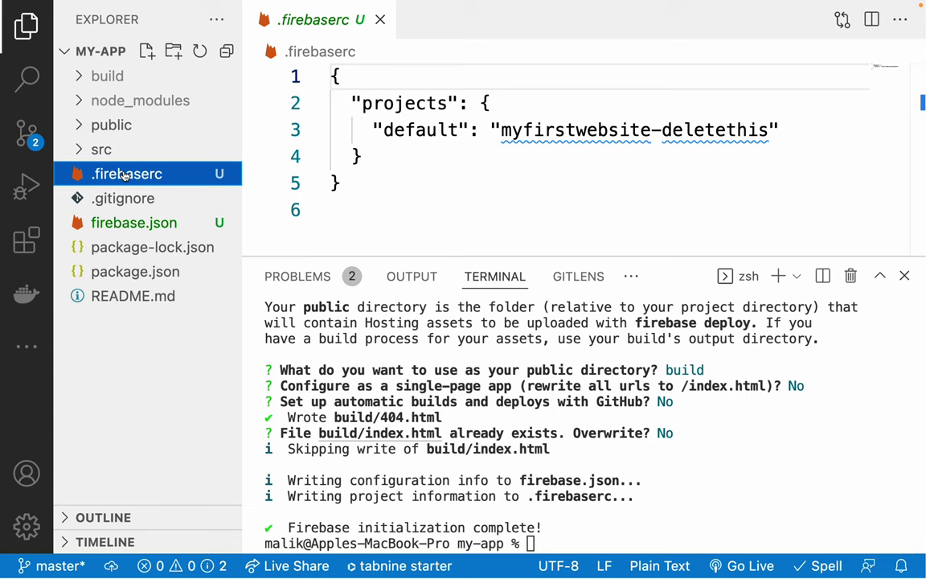
click(129, 225)
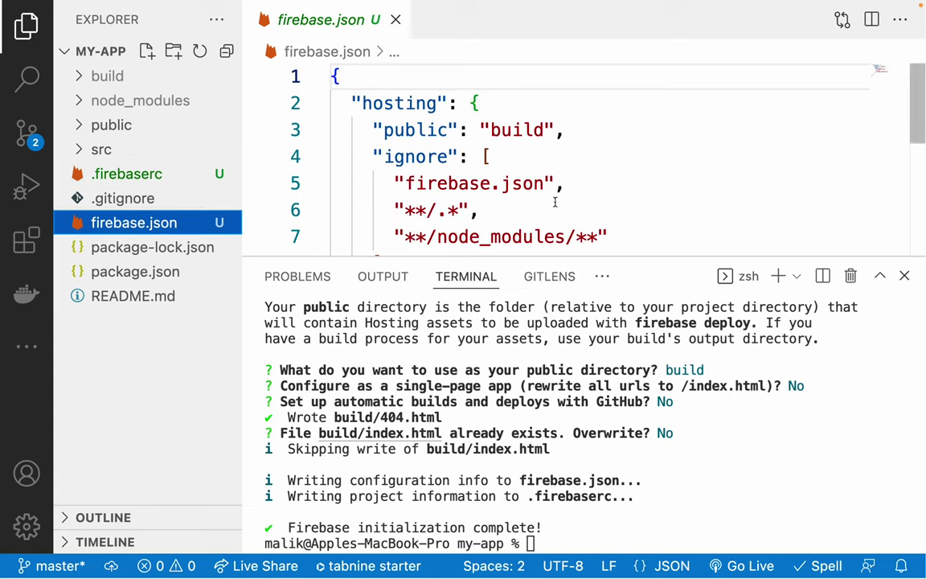
scroll(518, 202, down, 3)
drag(523, 259, 519, 434)
scroll(508, 169, up, 3)
drag(384, 129, 589, 125)
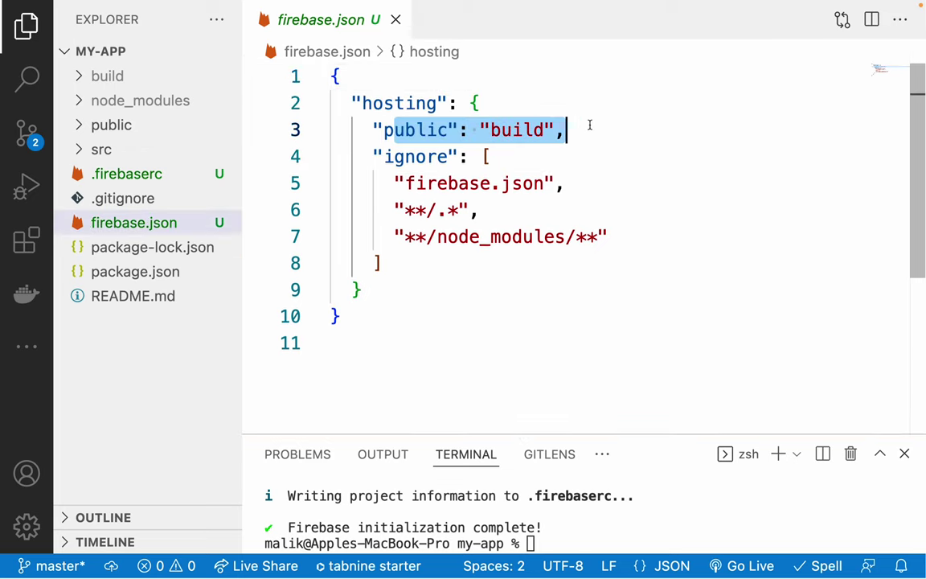
double_click(504, 131)
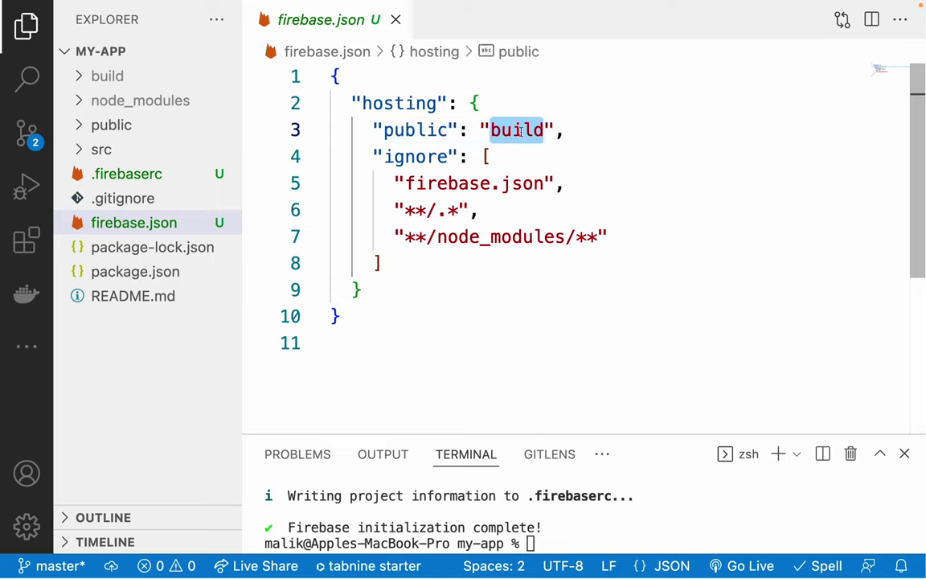
click(618, 139)
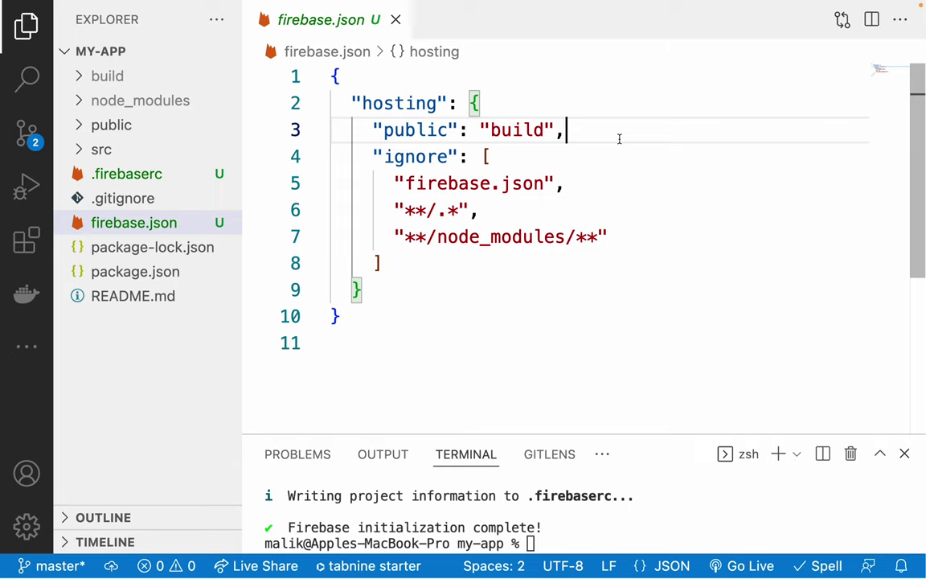
click(617, 196)
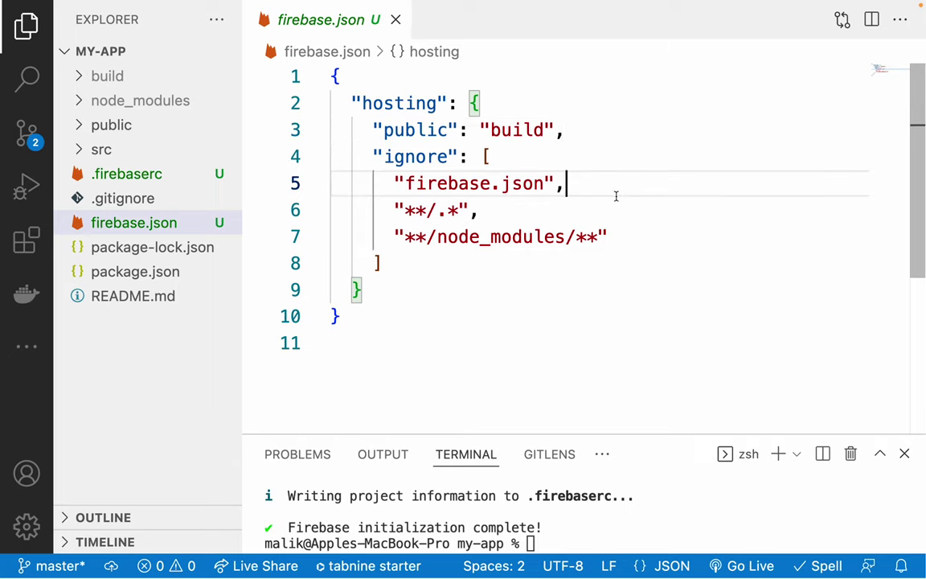
Check the default project ID in .firebaserc, then close both config files.
click(115, 175)
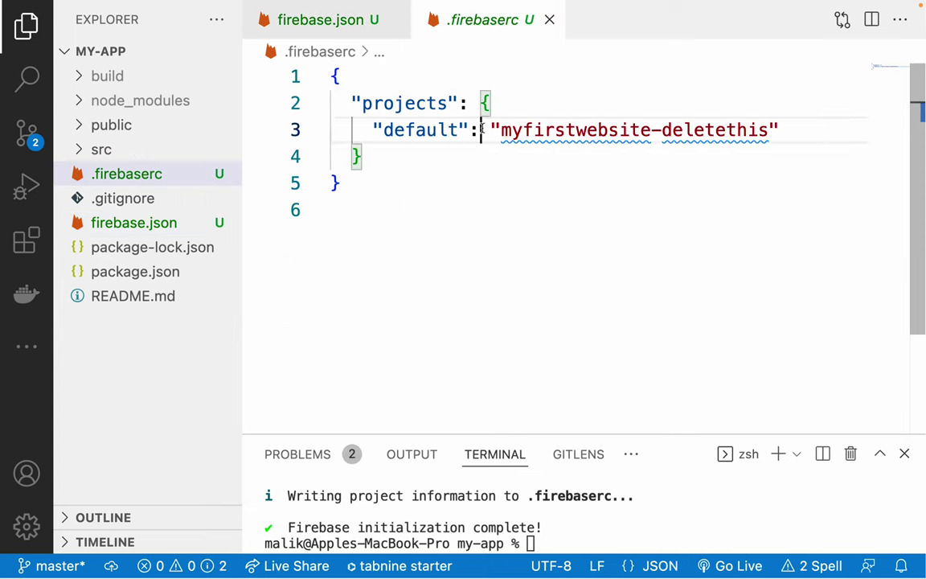
drag(490, 131, 797, 120)
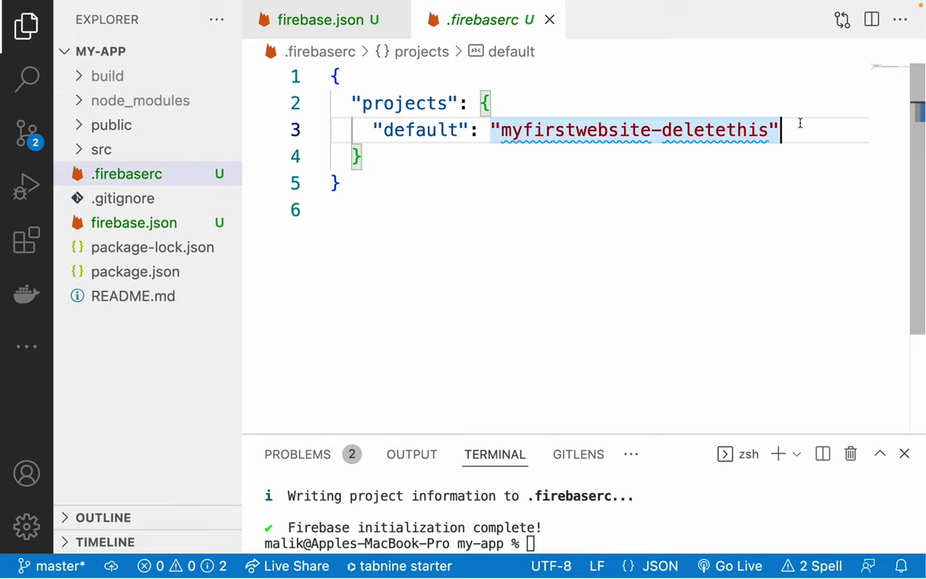
click(604, 165)
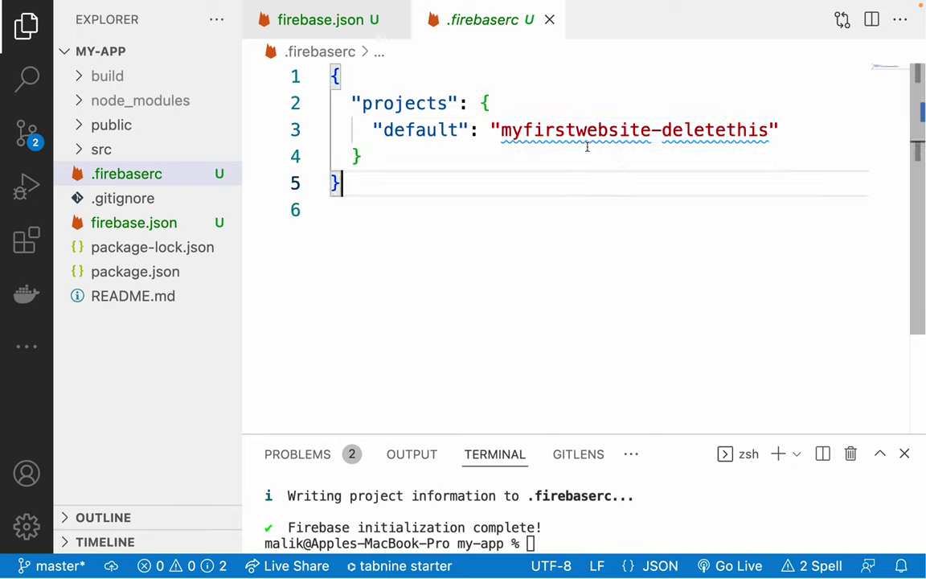
key(super+w)
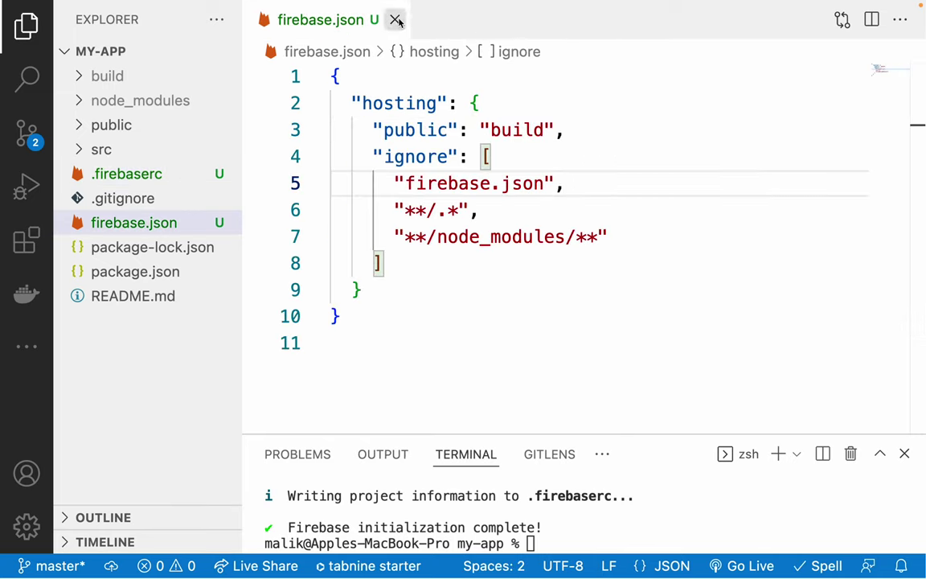
key(super+w)
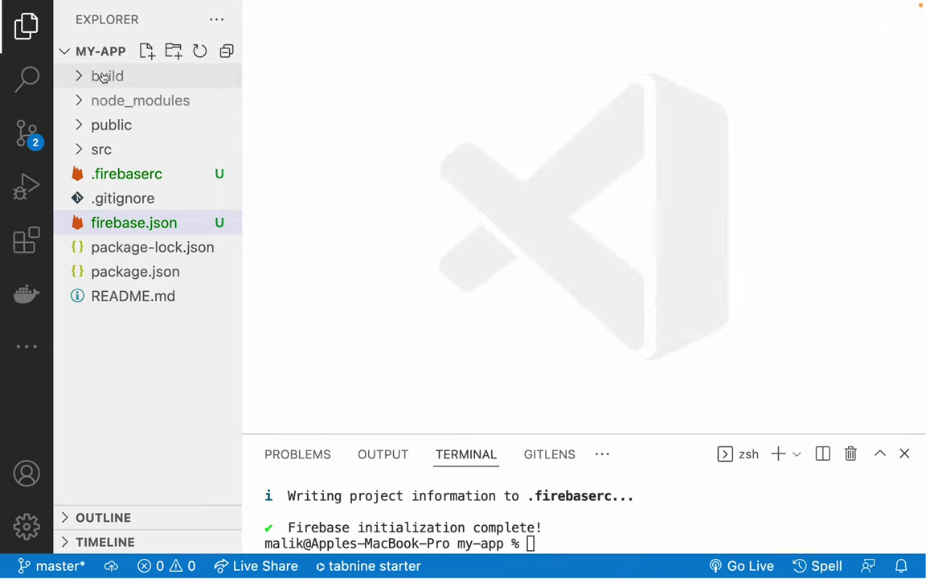
Review and close build/404.html, then enlarge the terminal to show the init log.
click(80, 77)
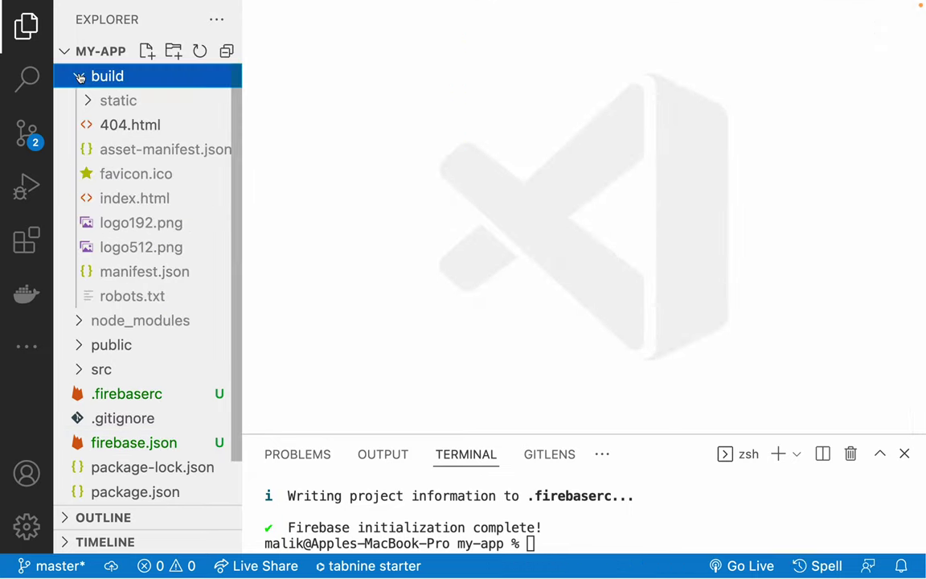
click(130, 127)
scroll(479, 250, down, 5)
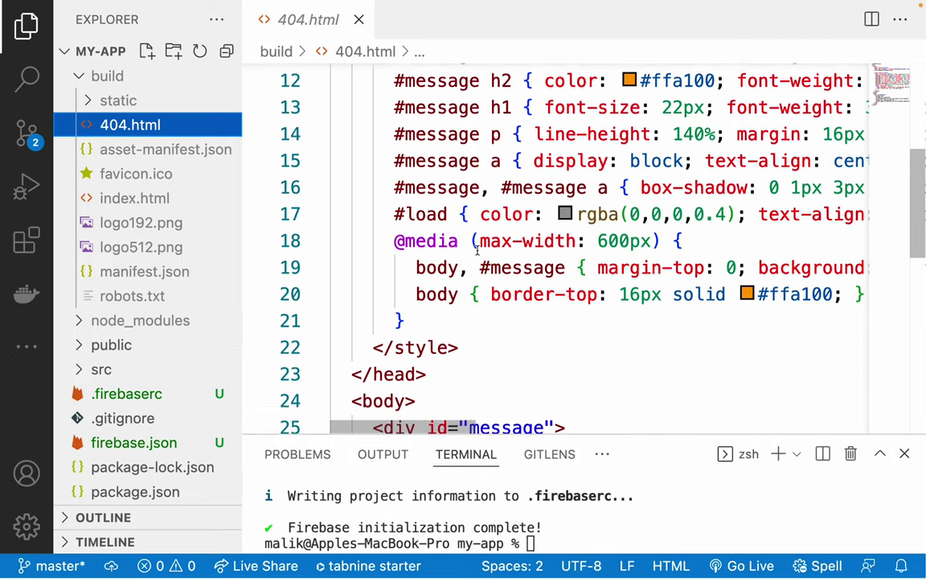
scroll(478, 250, up, 1)
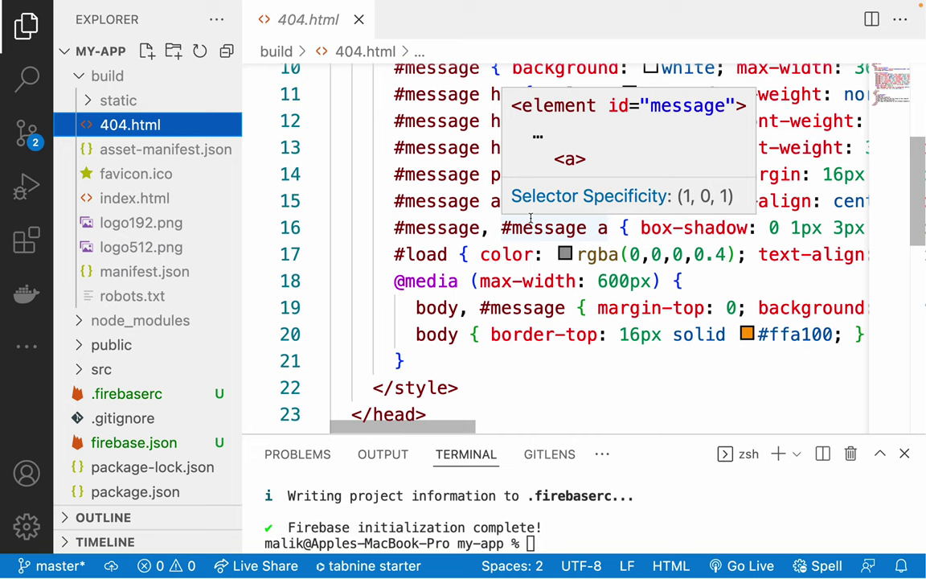
click(416, 146)
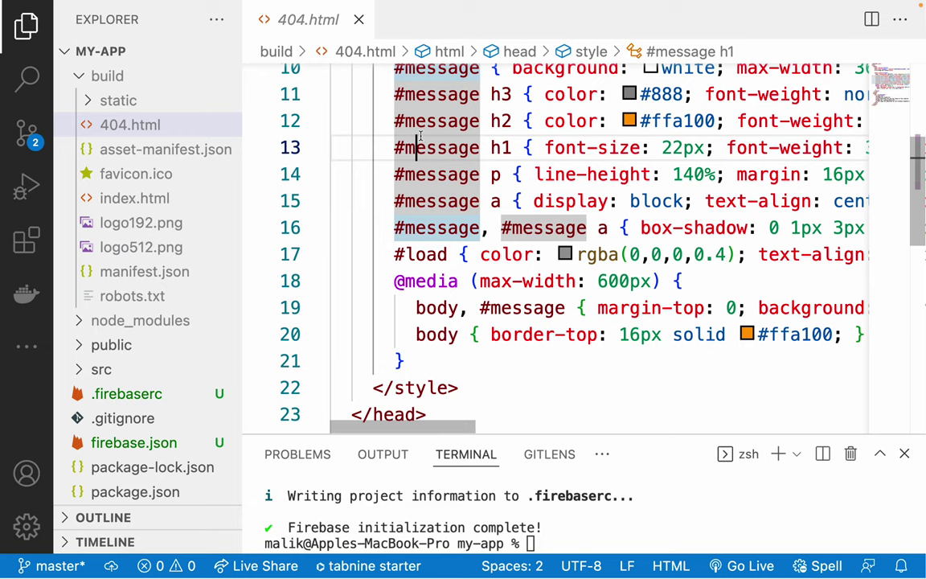
key(super+w)
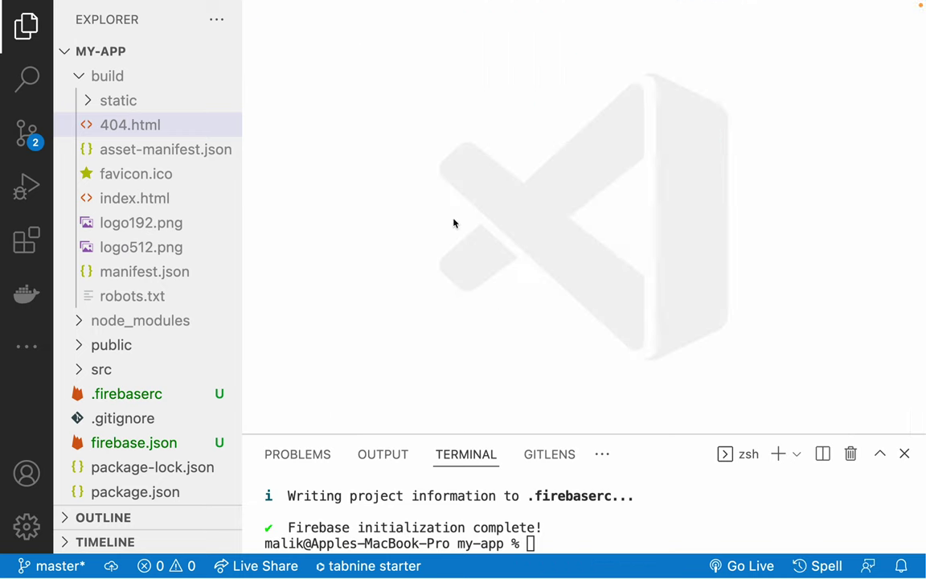
drag(533, 434, 533, 328)
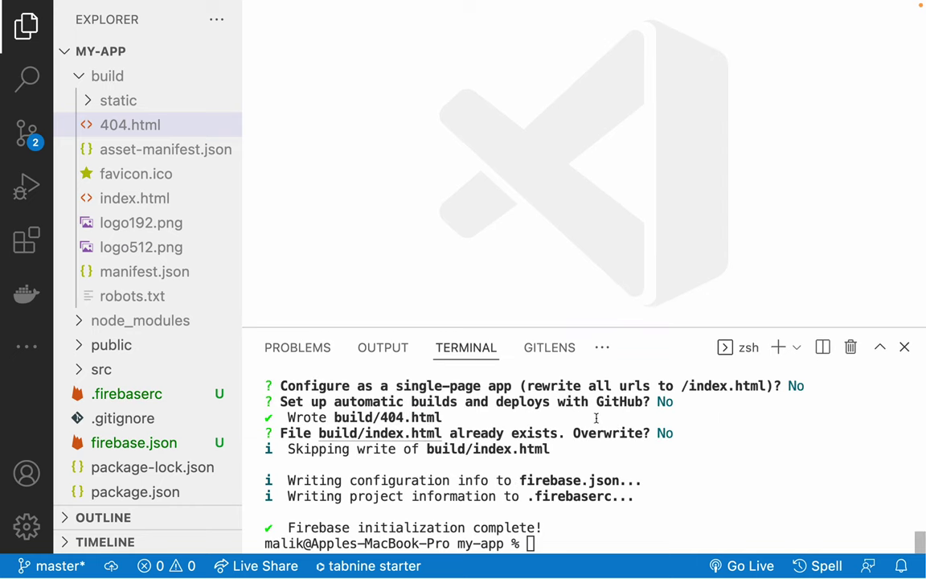
Run firebase deploy to publish the build to myfirstwebsite-deletethis Hosting.
text(firebase deploy)
key(Return)
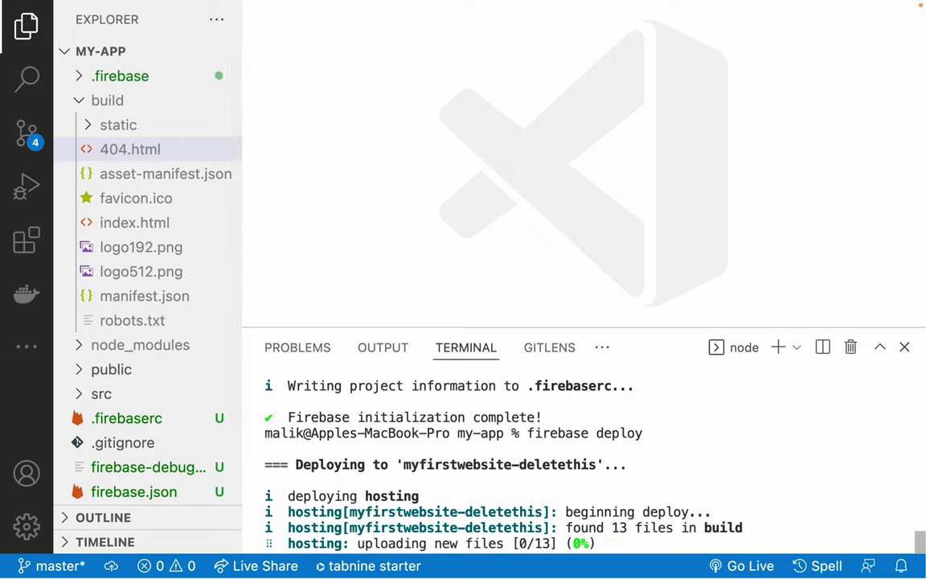
click(75, 104)
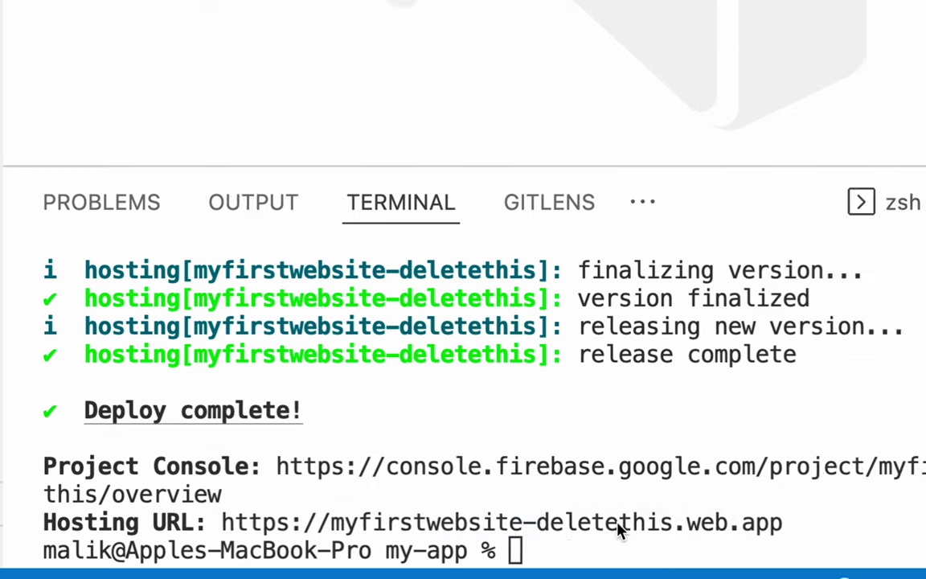
Open myfirstwebsite-deletethis.web.app from the Hosting URL and look over the live résumé page.
super+click(766, 523)
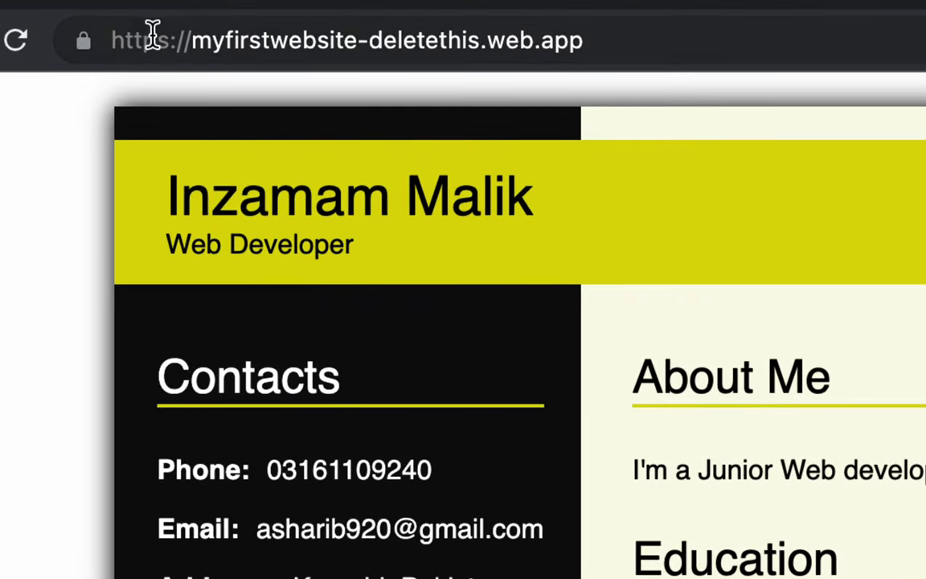
drag(153, 34, 610, 37)
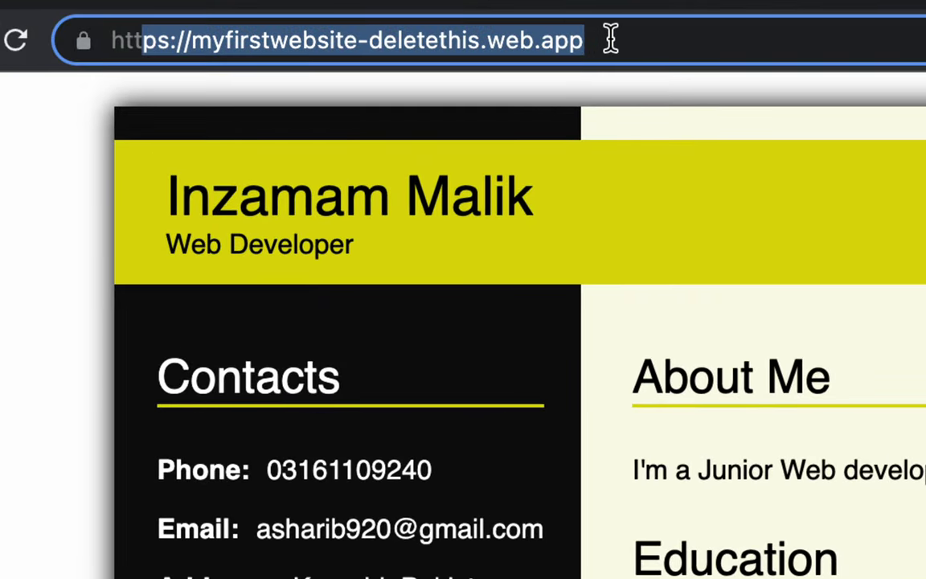
click(609, 37)
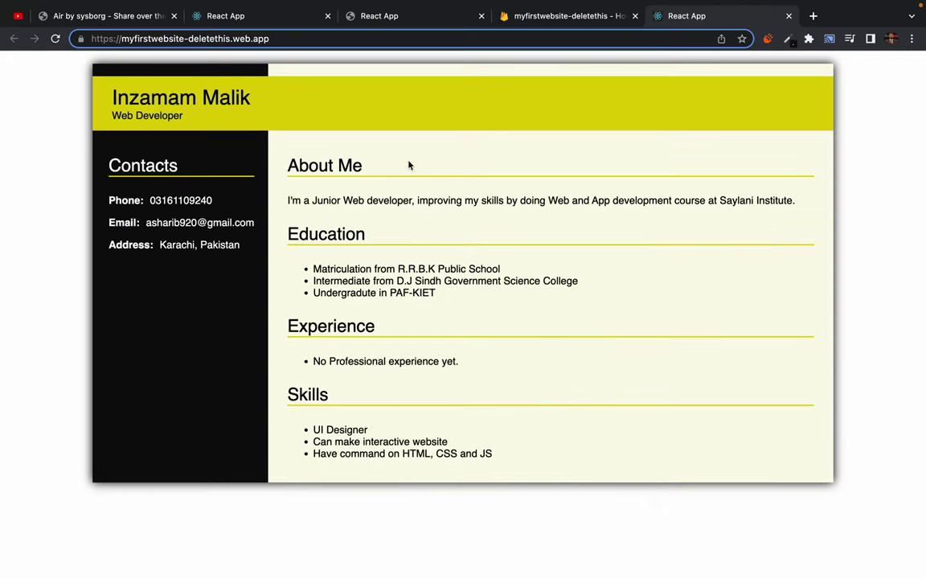
click(409, 165)
drag(325, 254, 479, 283)
click(477, 285)
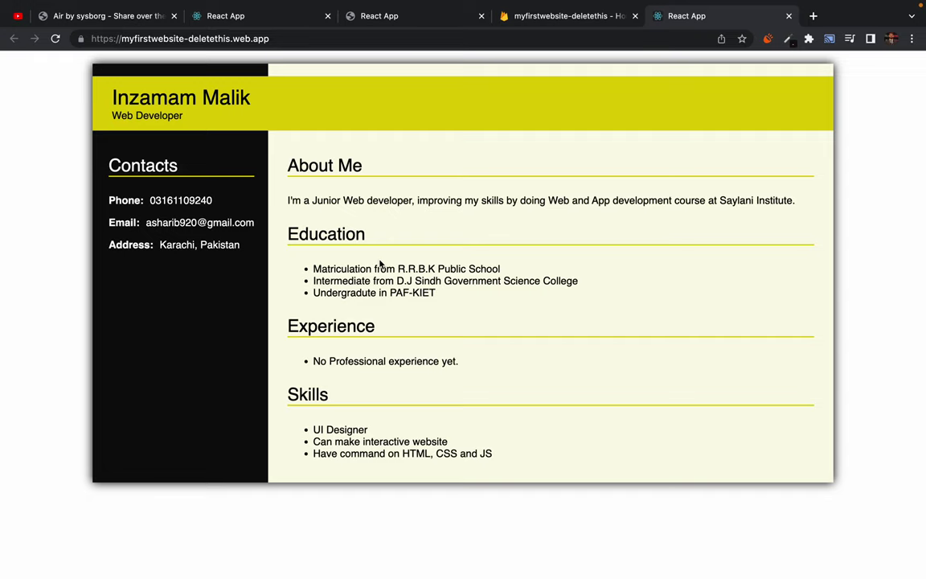
mouse_move(823, 3)
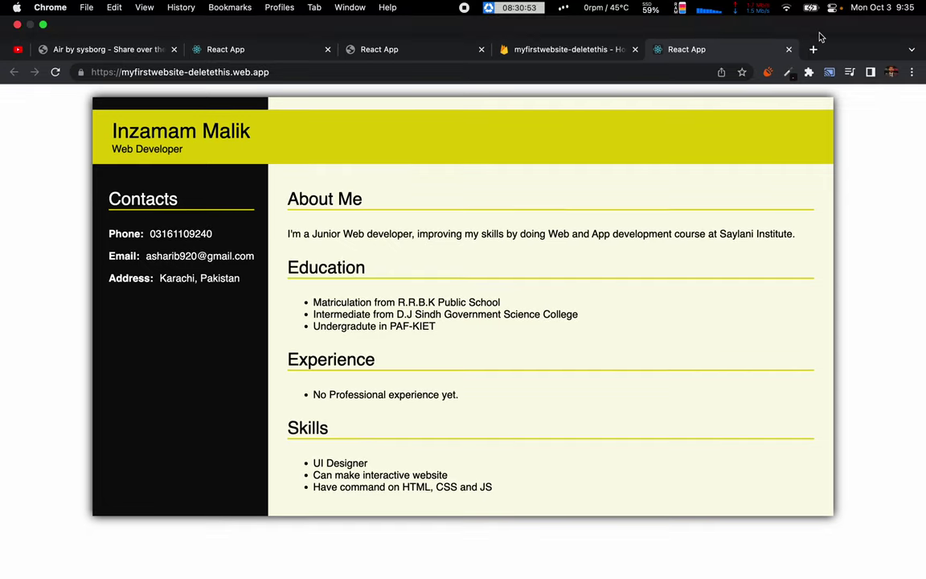
Go to github.com in a new tab and start a new repository.
click(812, 50)
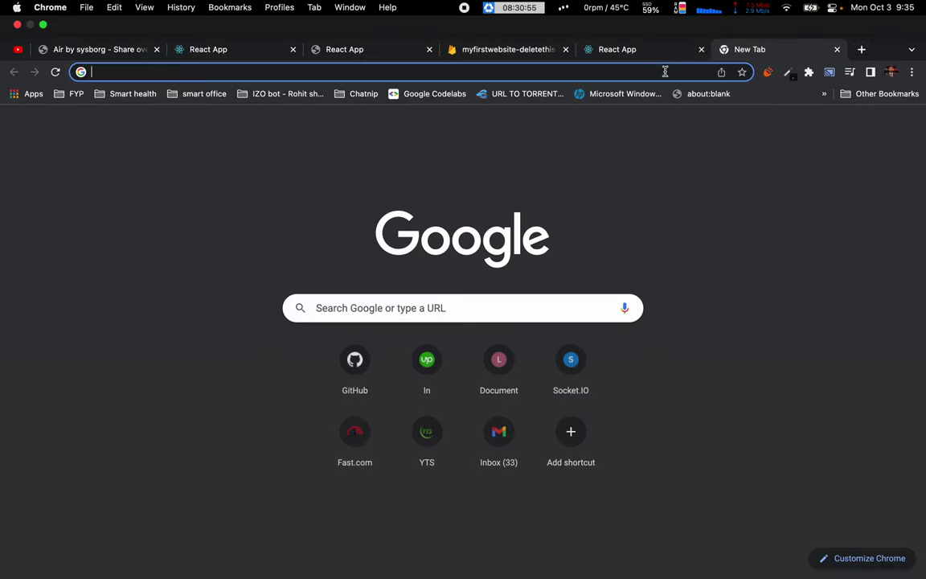
click(662, 73)
text(github.com)
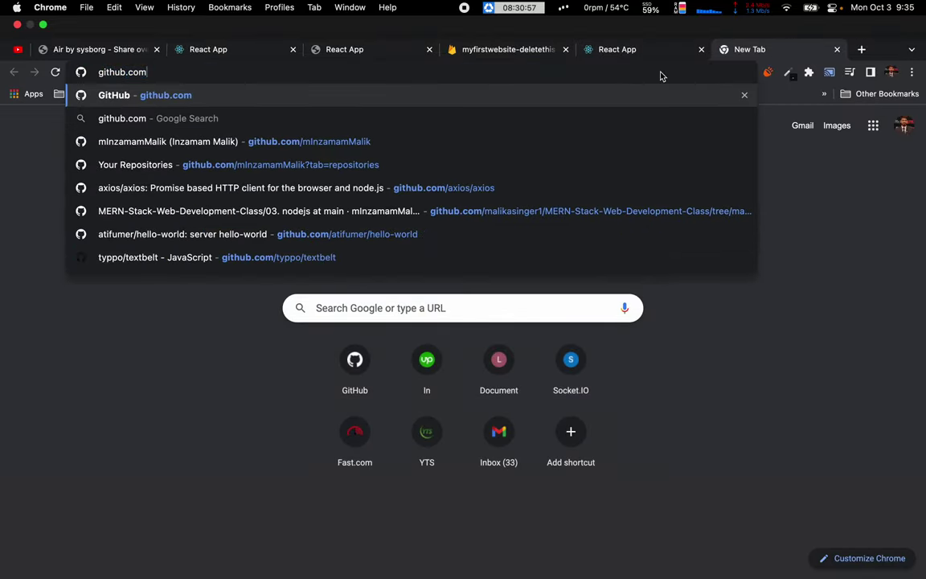
key(Return)
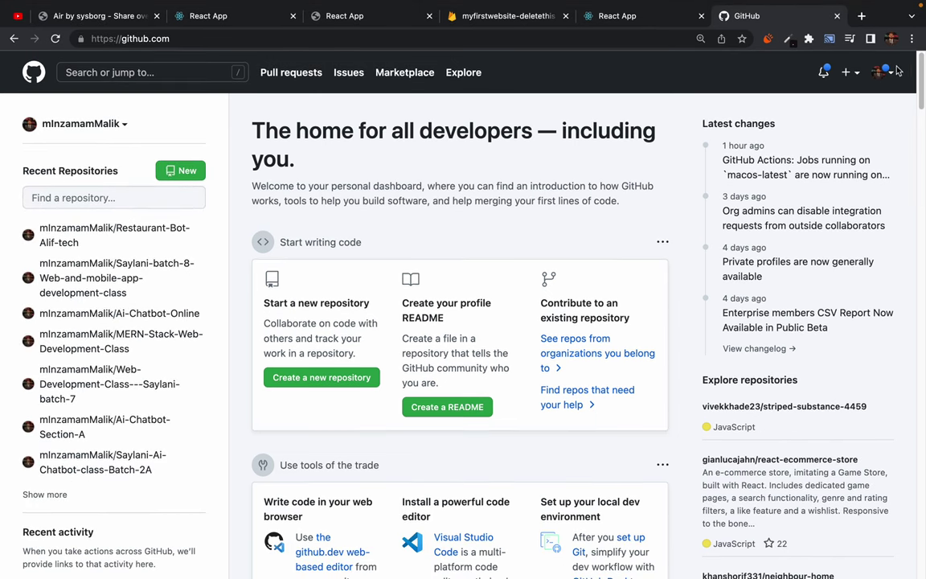
click(846, 73)
click(793, 98)
Try the name myfirstwebsite-deletethis, clear it, and return to the GitHub dashboard.
click(375, 231)
text(myfirstwebsite)
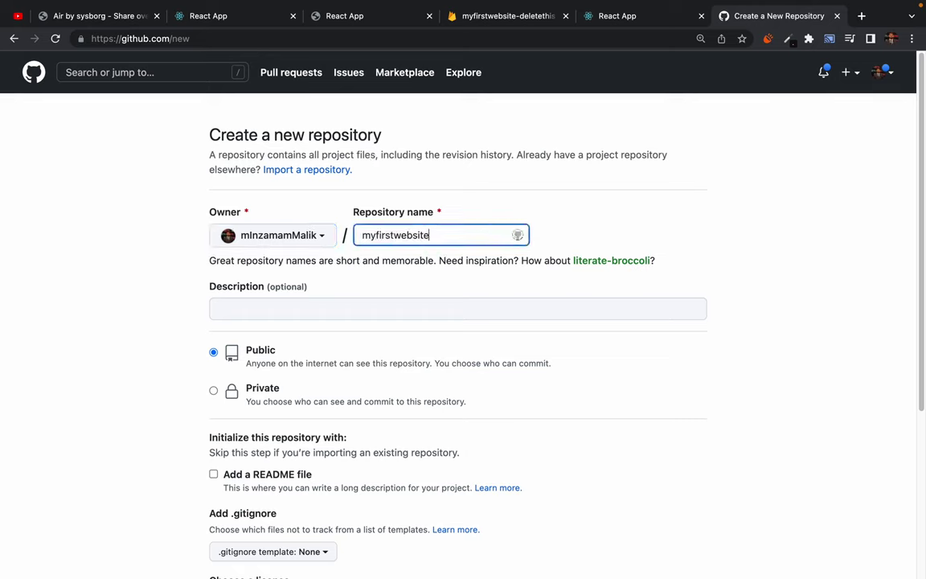
text(-delete)
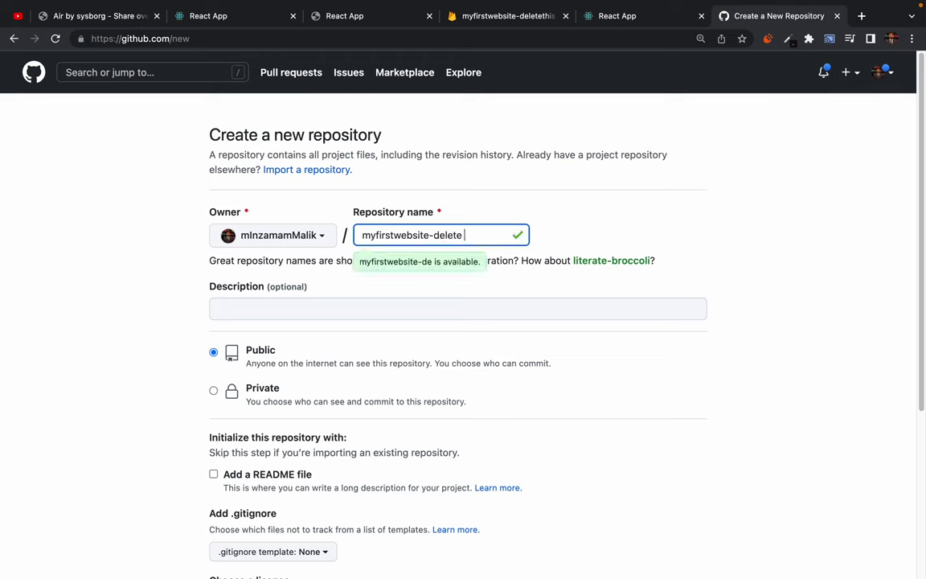
text( this)
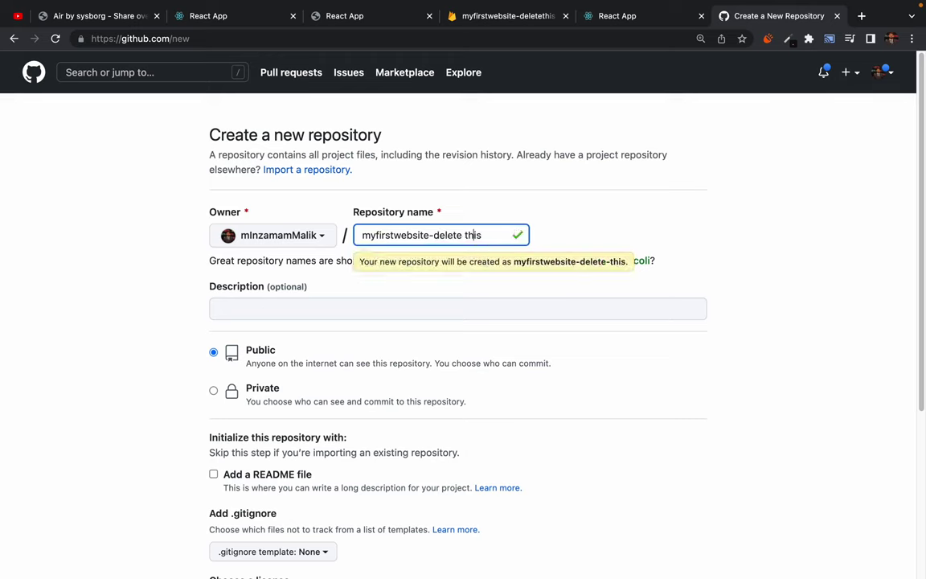
key(BackSpace)
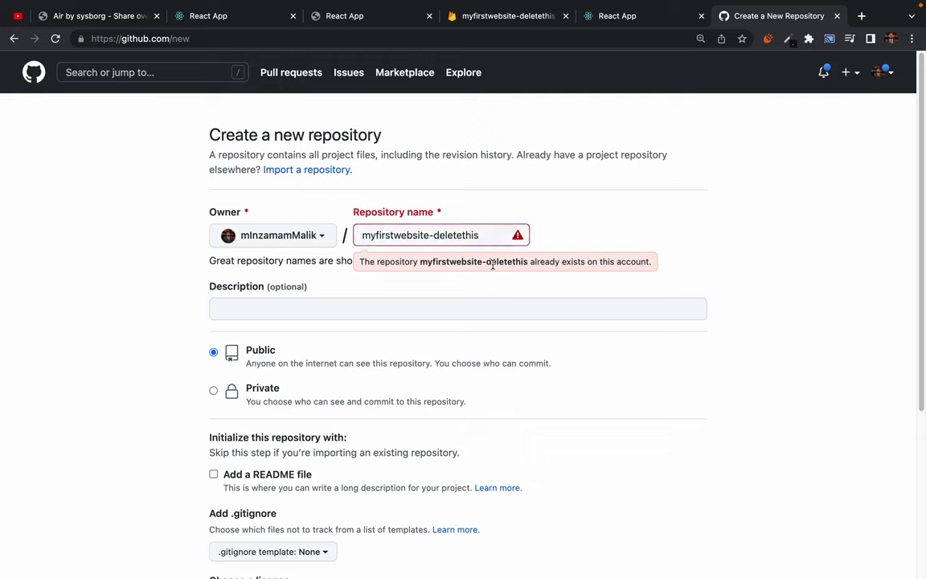
click(485, 237)
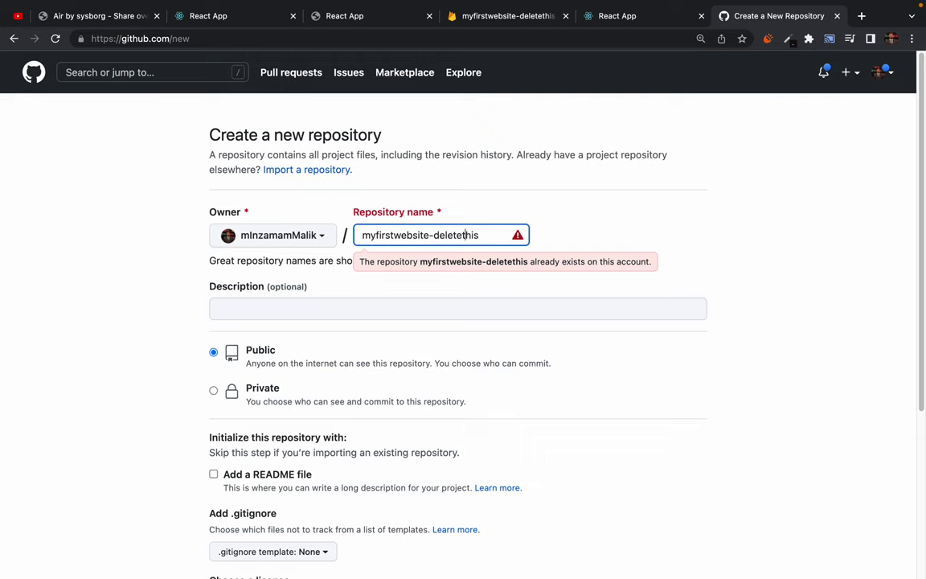
text(-)
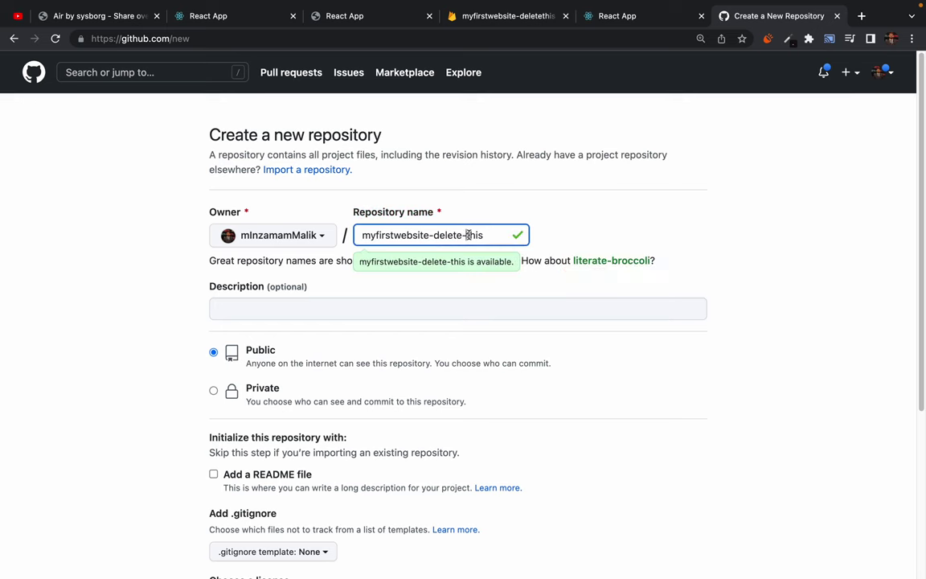
triple_click(469, 234)
key(ctrl+x)
click(33, 72)
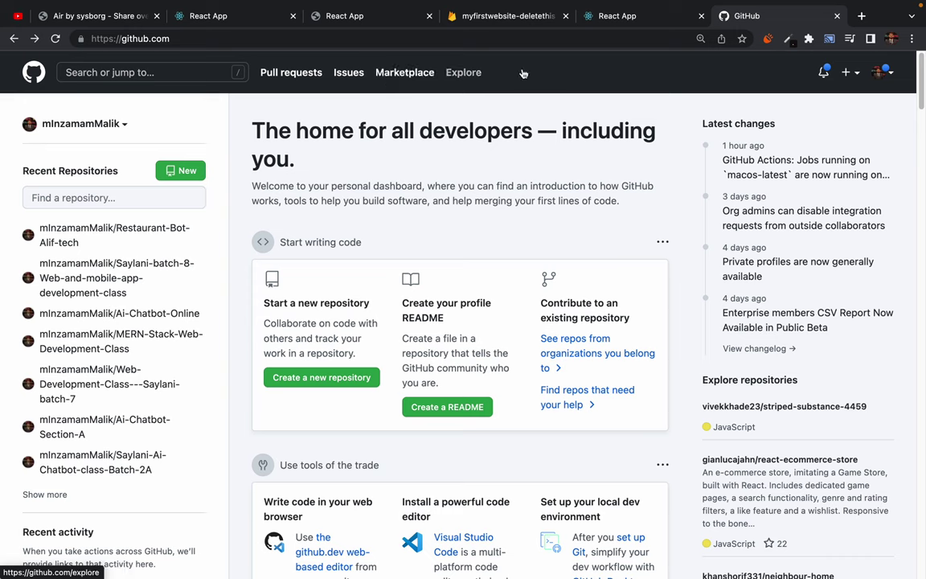
Reach the Create a new repository form from the + menu.
click(888, 75)
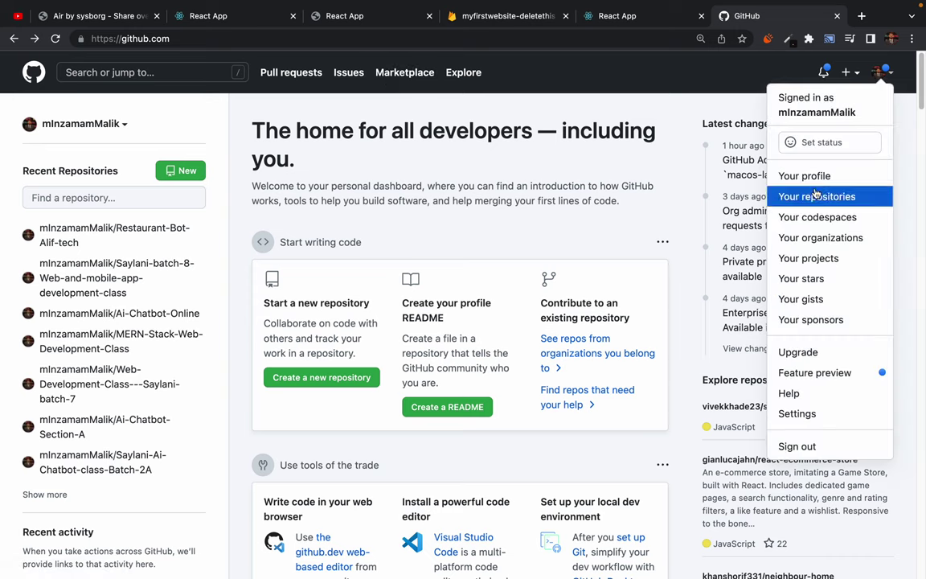
click(711, 86)
click(848, 72)
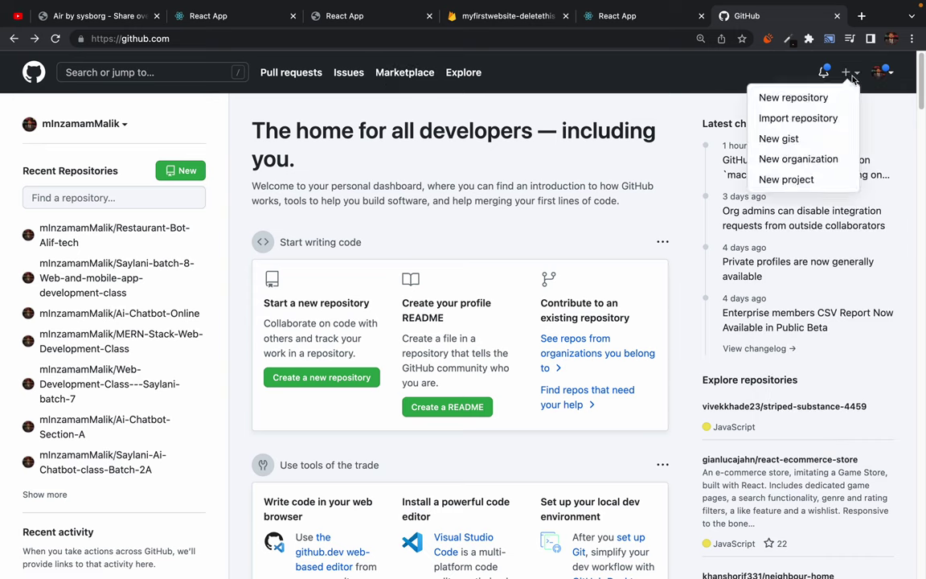
click(794, 95)
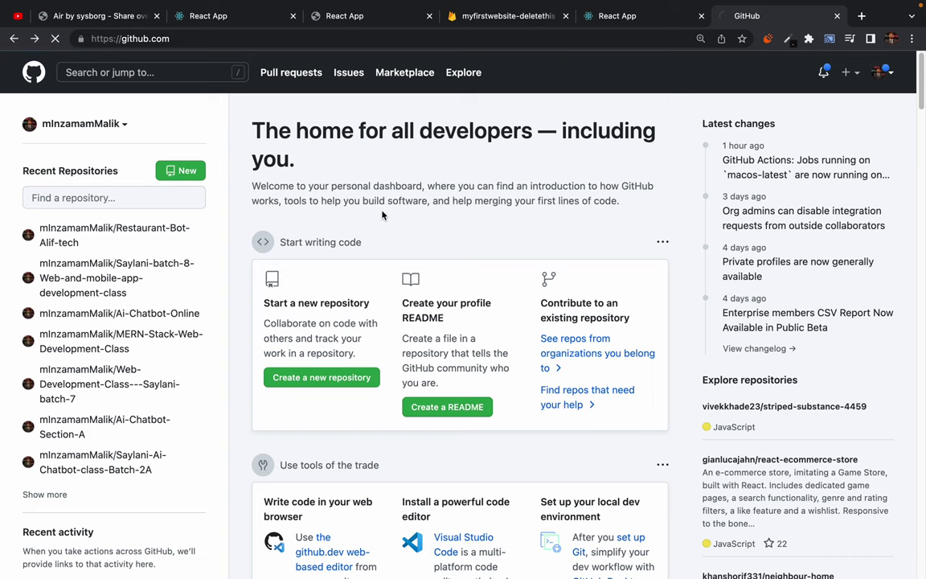
Name the repository myfirstwebsite-delthis and create it as public.
text(myfirst)
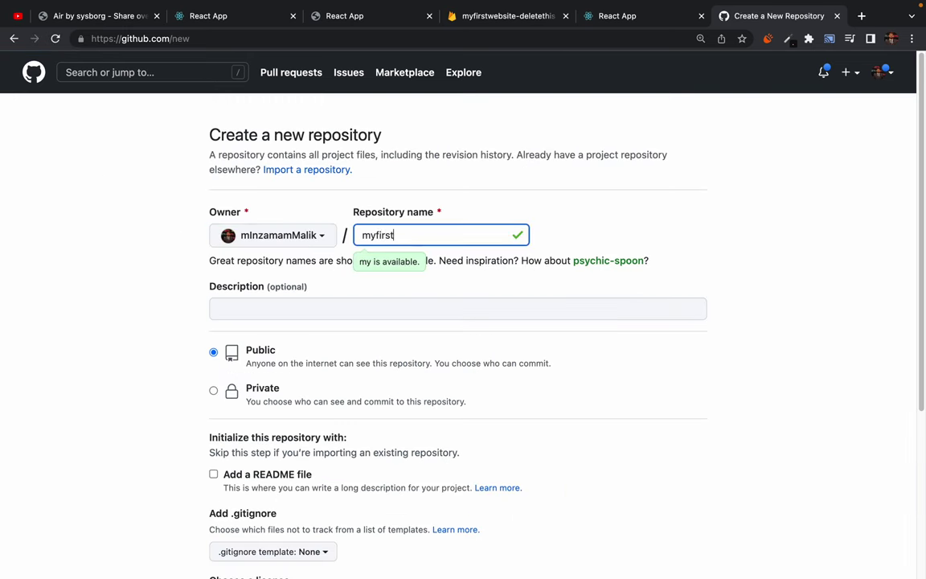
text(website-delthis)
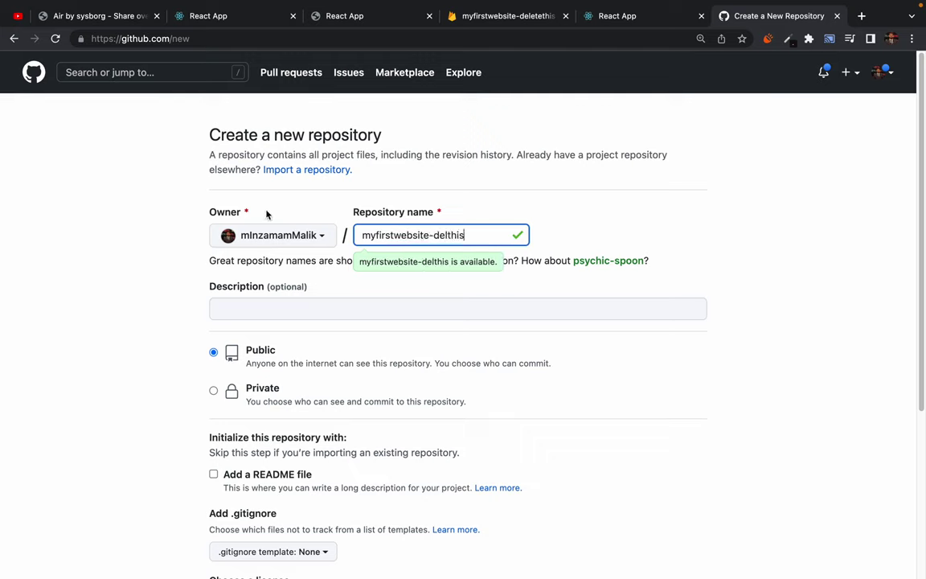
click(95, 251)
scroll(201, 358, down, 4)
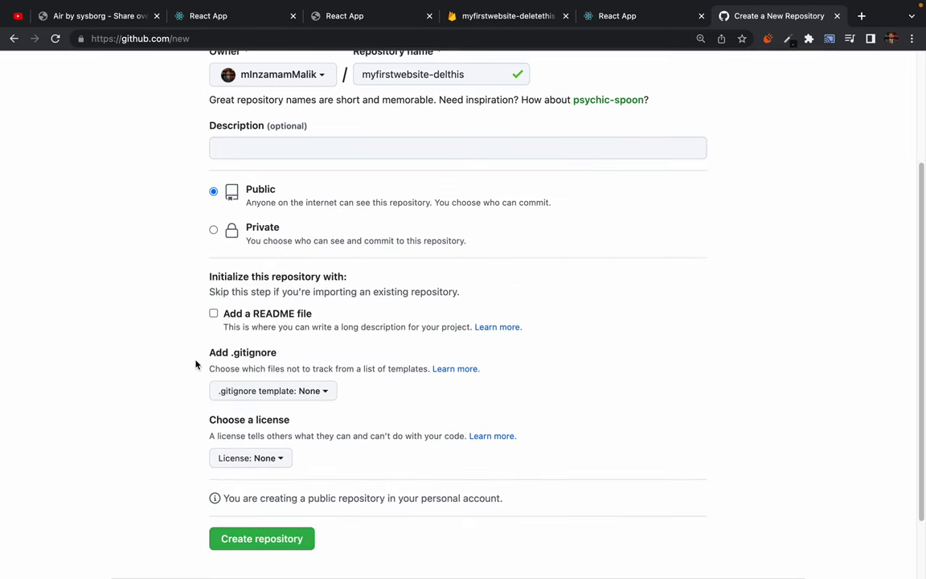
click(266, 549)
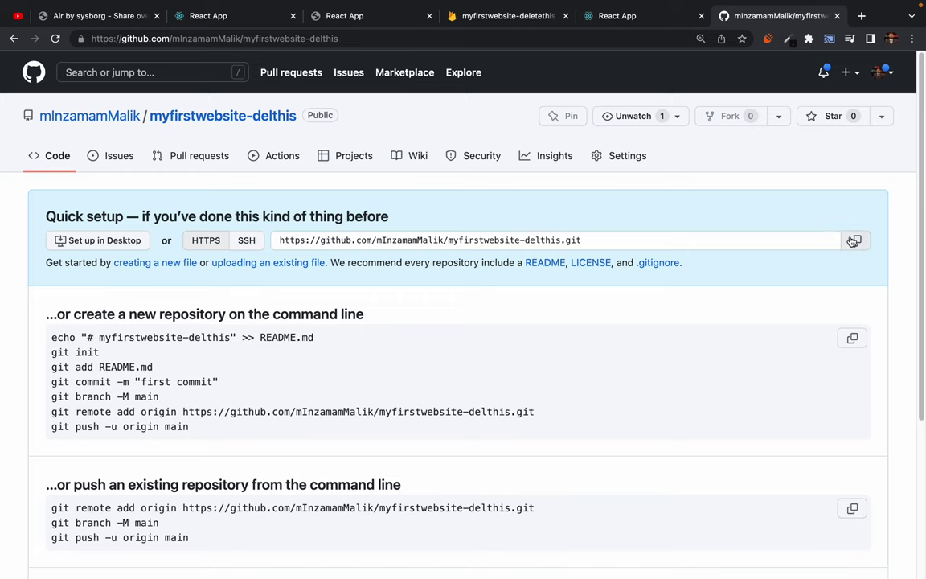
key(ctrl+Left)
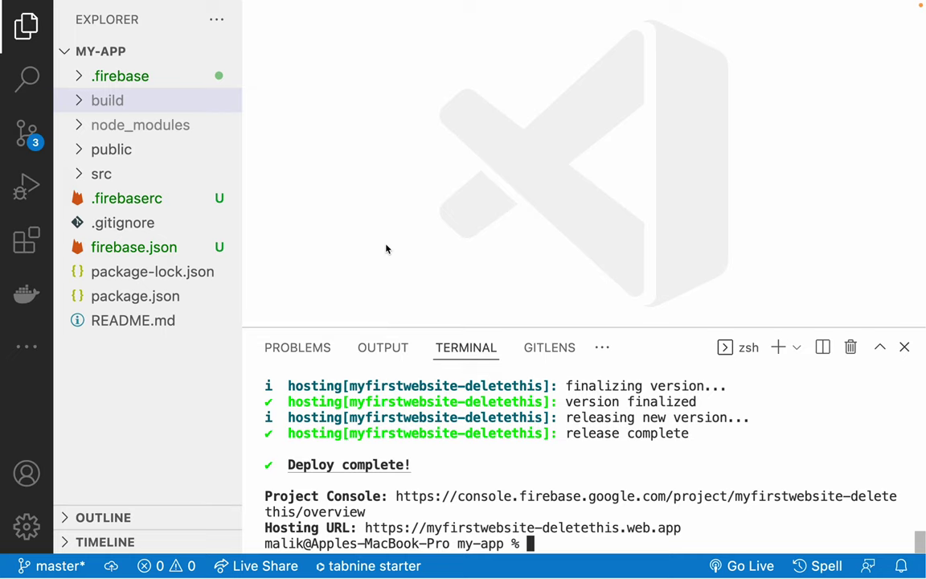
Move up to the Desktop folder with cd .. and clear the Terminal.
key(ctrl+Left)
text(cd ..)
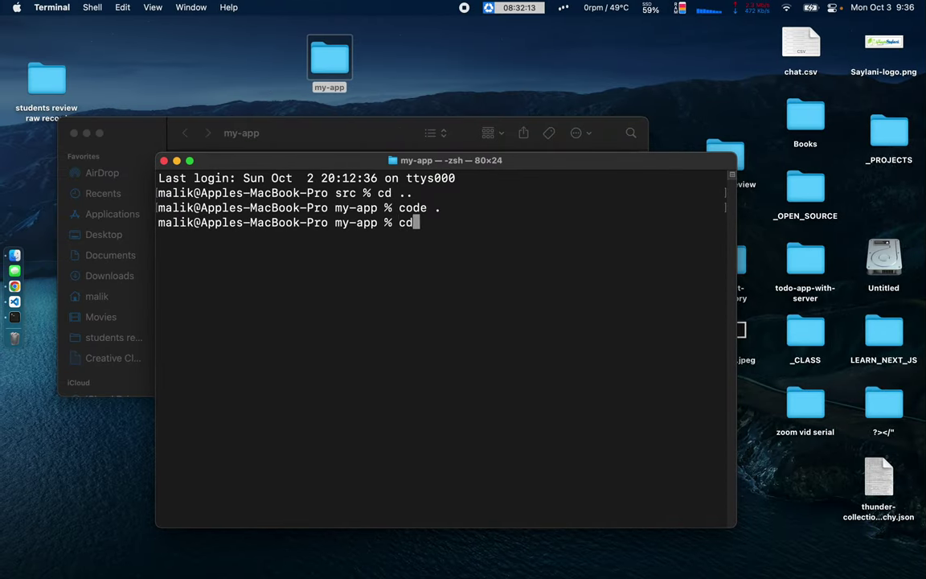
key(Return)
text(clear)
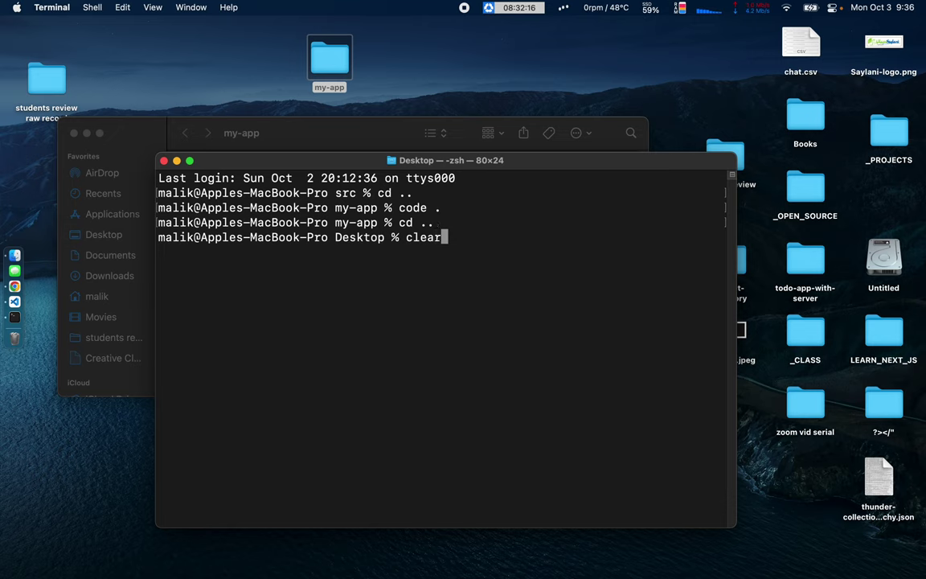
key(Return)
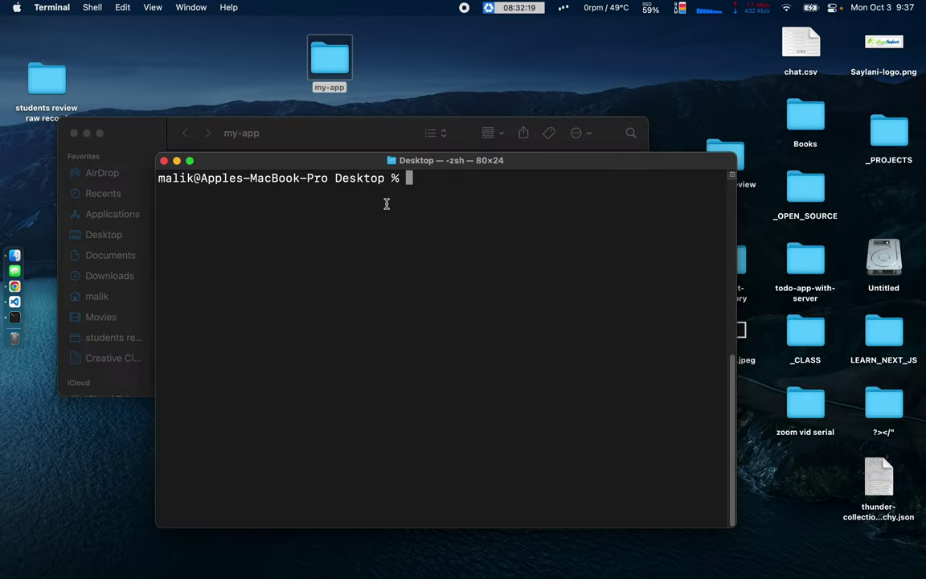
Clone the myfirstwebsite-delthis repository with git clone and its pasted URL.
text(git clone)
key(super+v)
key(Return)
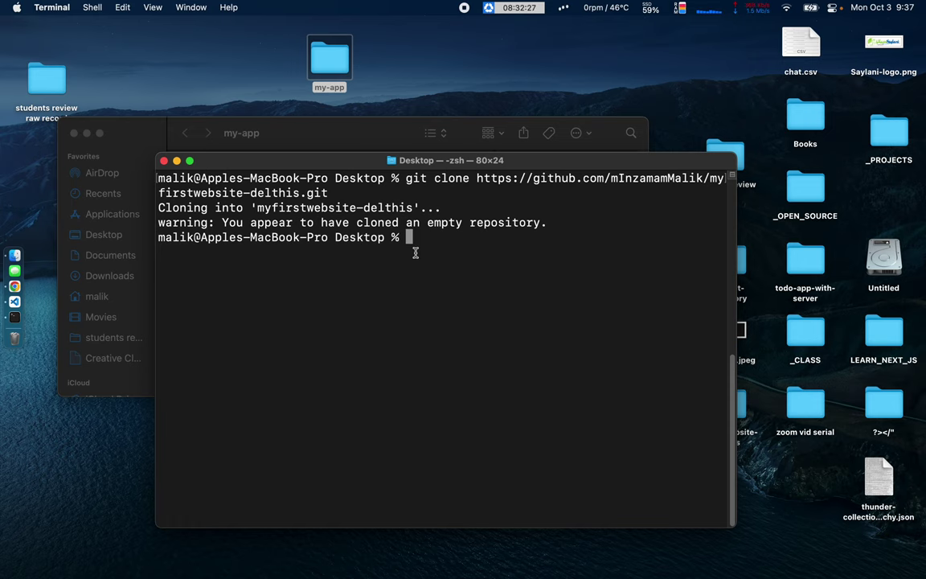
drag(536, 166, 467, 213)
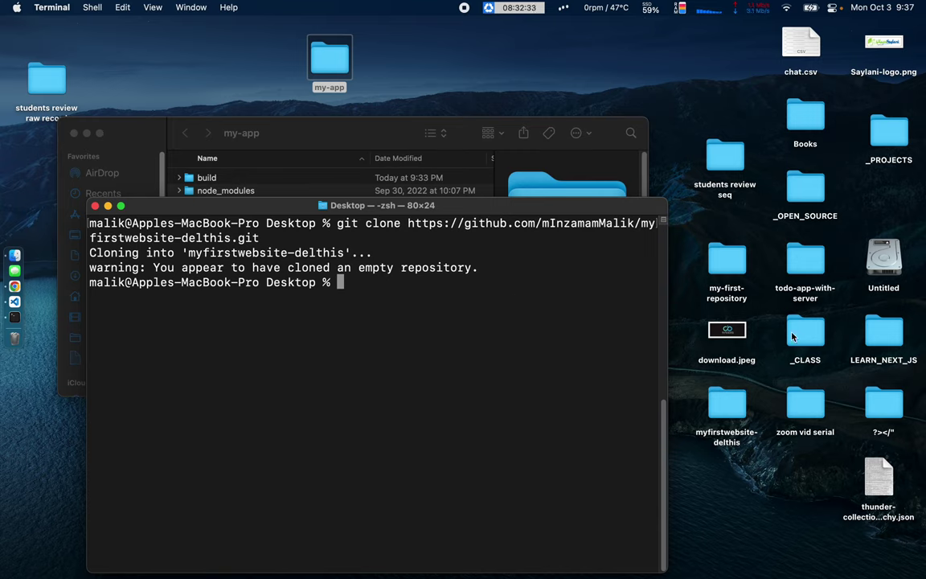
Place the cloned myfirstwebsite-delthis folder beside my-app on the desktop.
click(727, 406)
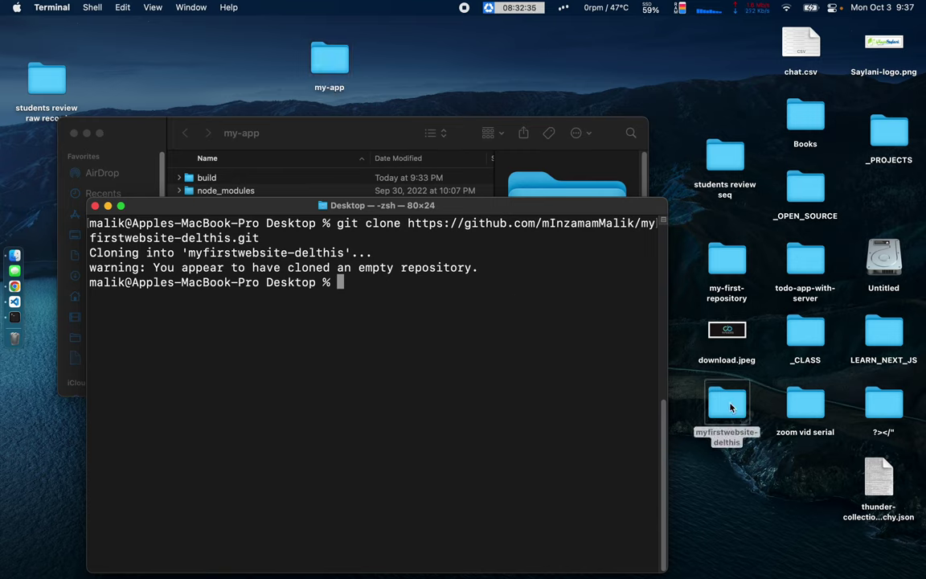
drag(732, 407, 178, 57)
click(225, 78)
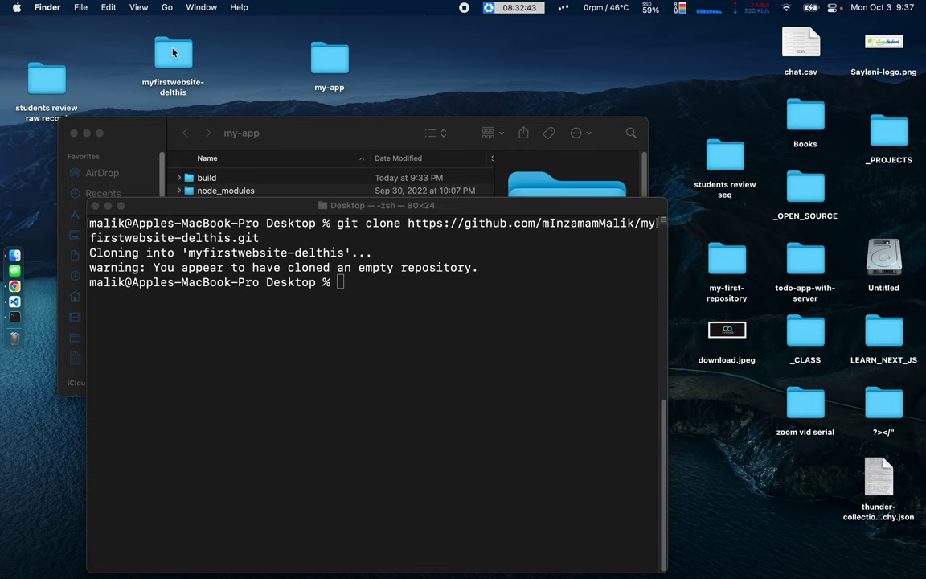
click(369, 271)
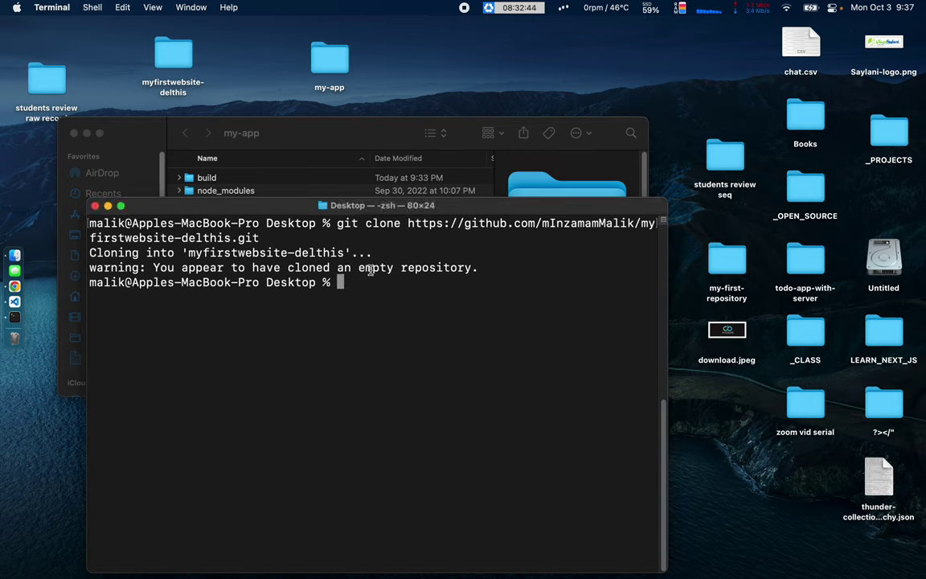
Open myfirstwebsite-delthis with hidden files shown to confirm only .git, then close the folder windows.
click(170, 56)
double_click(169, 56)
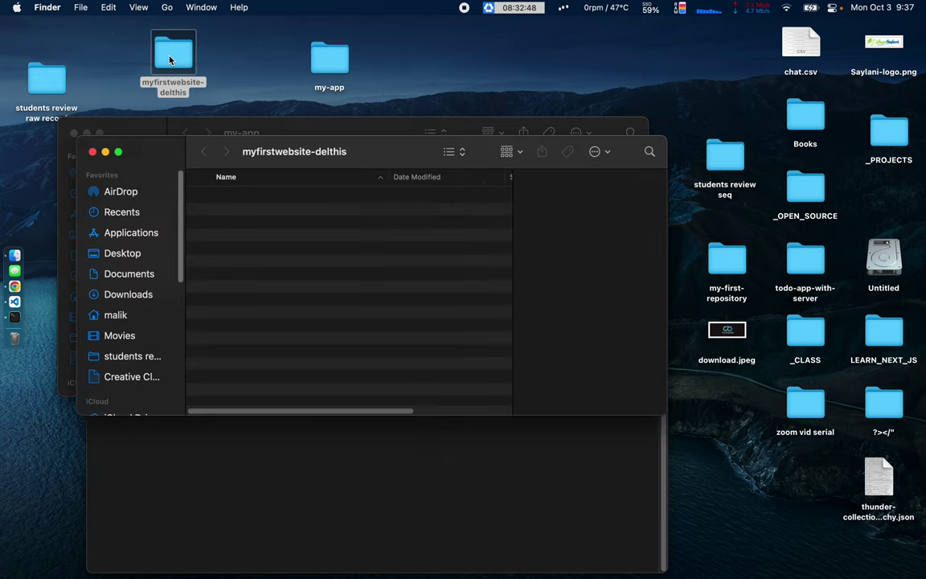
key(super+shift+period)
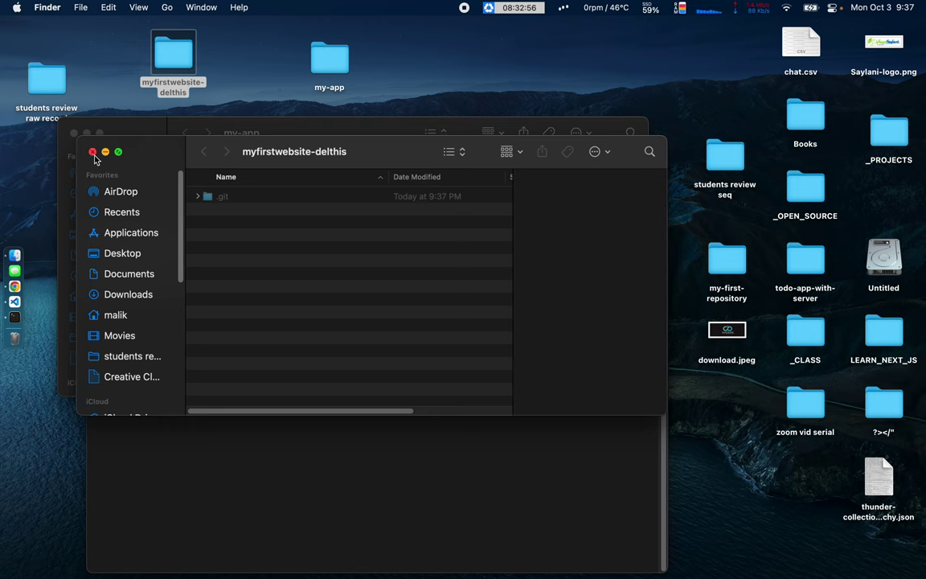
click(93, 150)
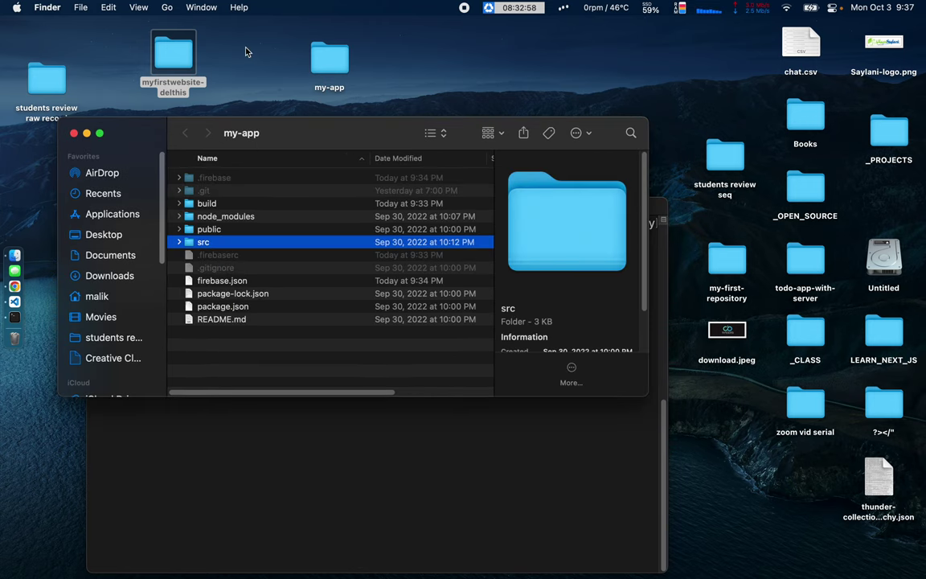
click(193, 53)
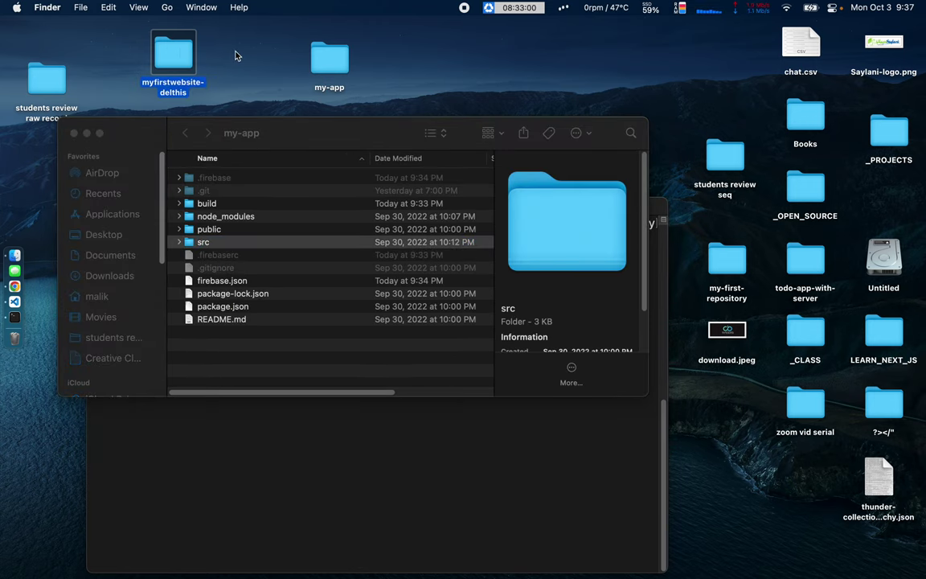
click(73, 133)
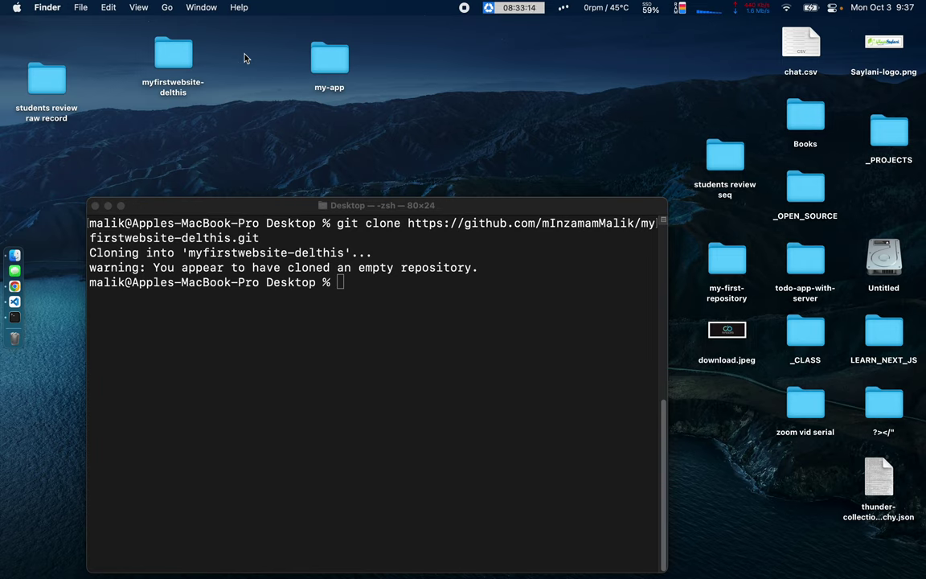
Open the myfirstwebsite-delthis and my-app folders in side-by-side Finder windows.
double_click(180, 52)
drag(483, 101, 285, 168)
double_click(316, 80)
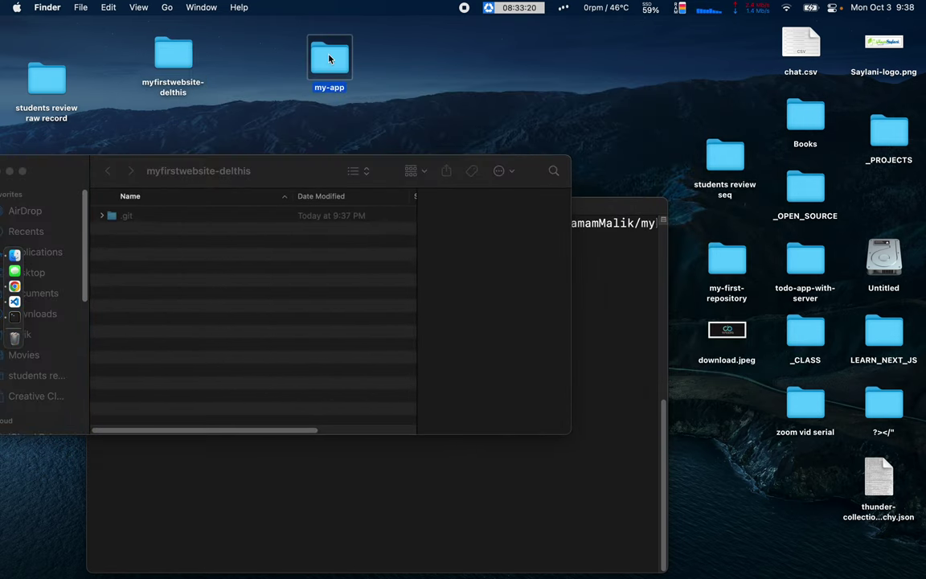
drag(141, 137, 582, 142)
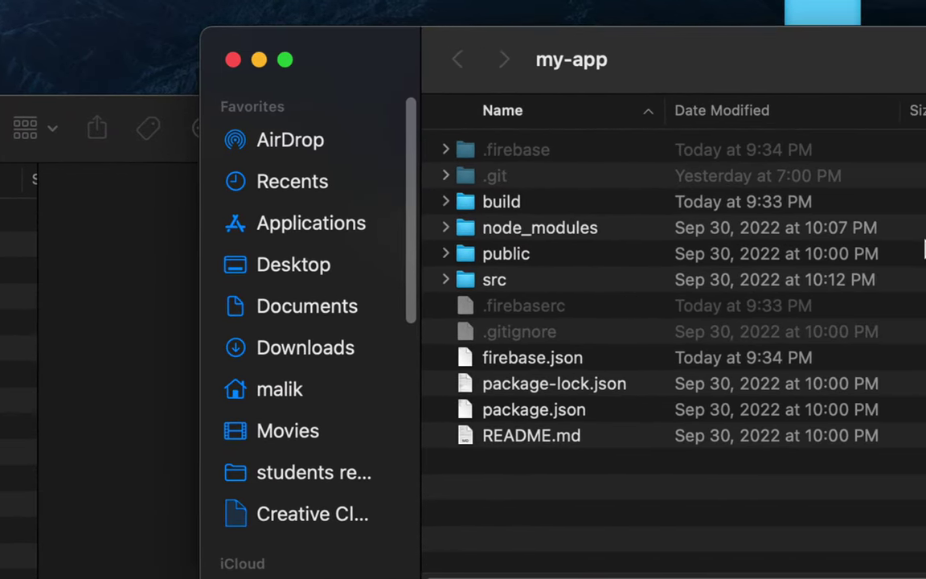
Delete my-app's .git folder and copy its remaining 11 items into myfirstwebsite-delthis.
click(435, 177)
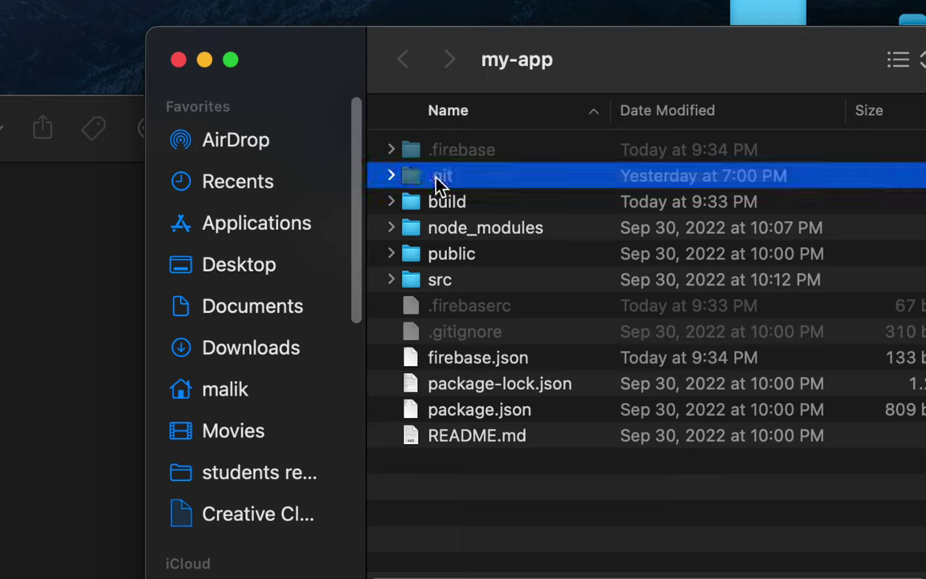
key(super+BackSpace)
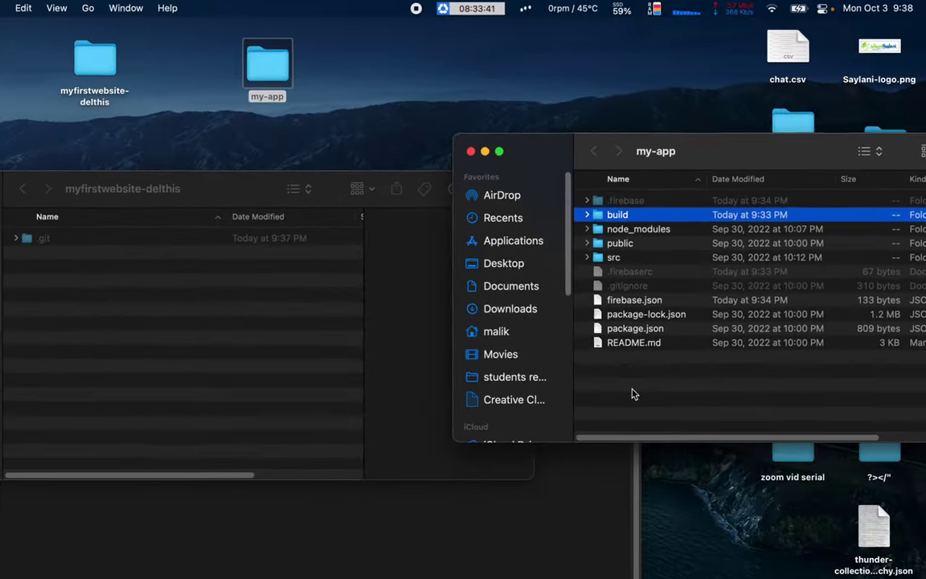
drag(621, 384, 625, 201)
right_click(632, 225)
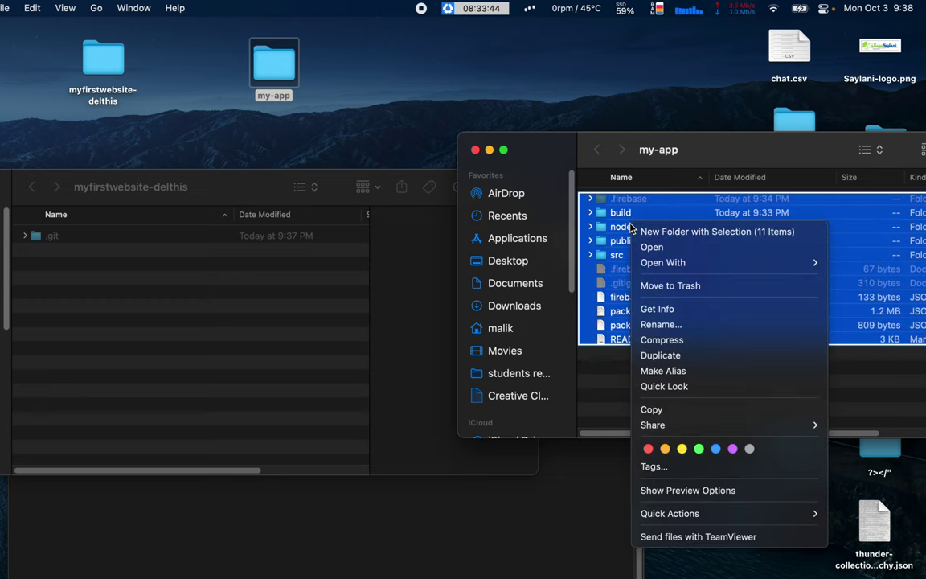
click(672, 410)
click(111, 278)
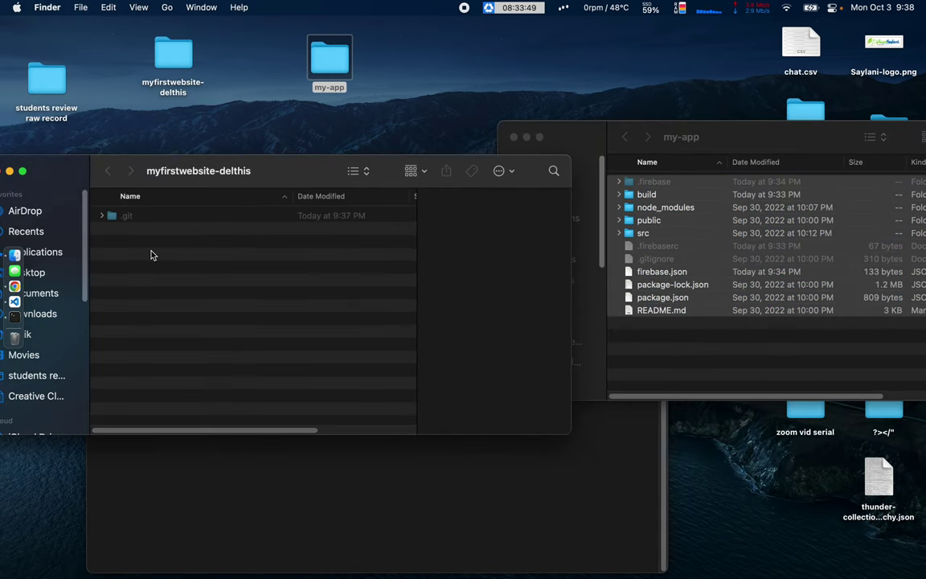
right_click(153, 254)
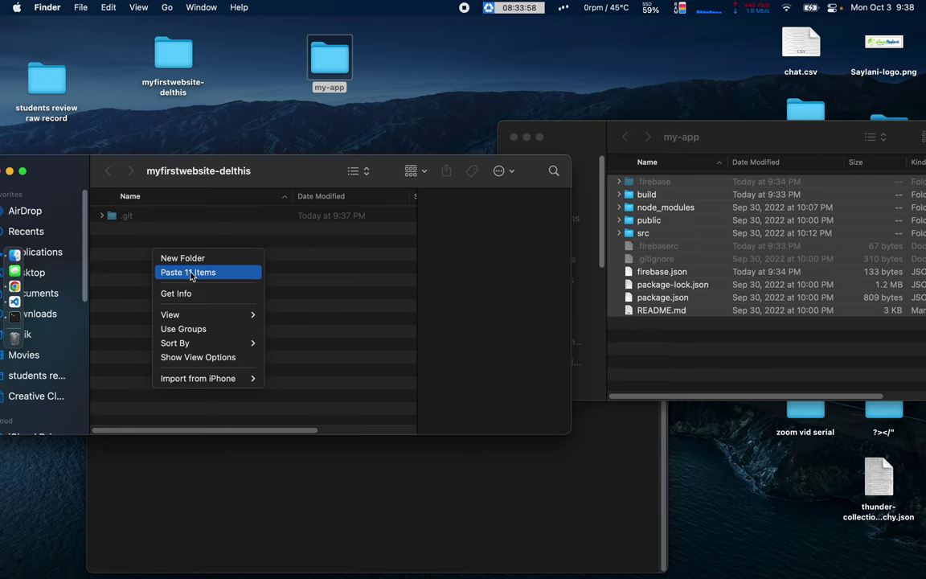
click(191, 275)
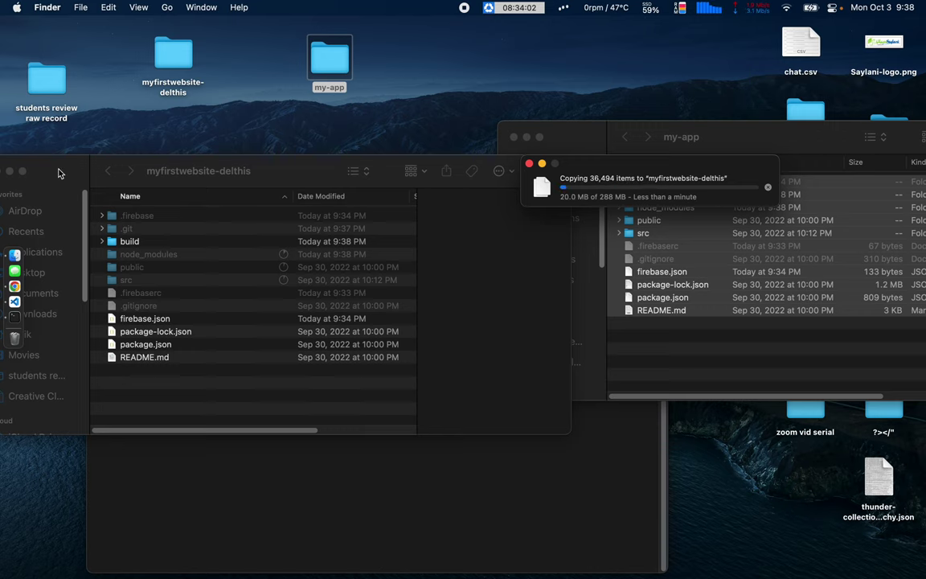
Close and delete the my-app folder, then rearrange the Terminal and project windows.
click(323, 508)
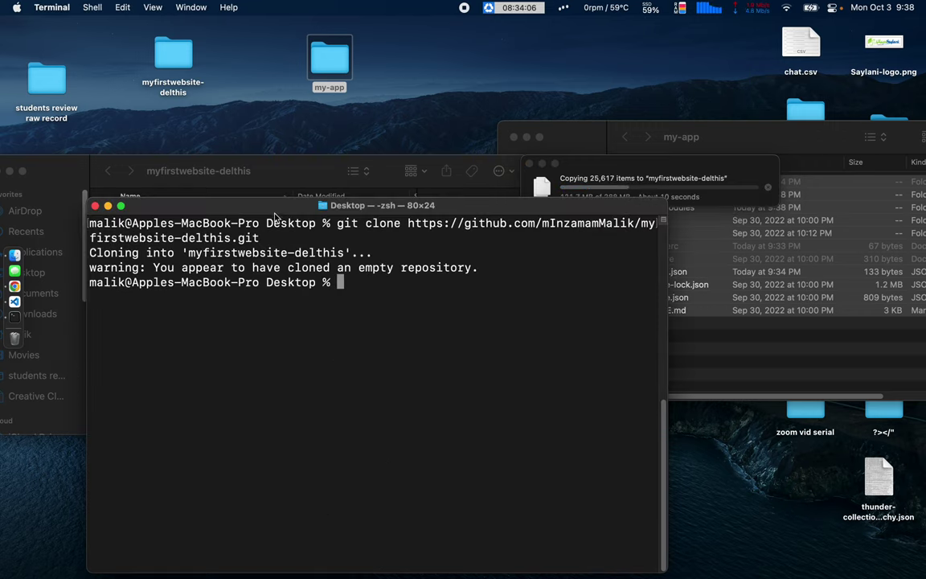
drag(277, 215, 267, 399)
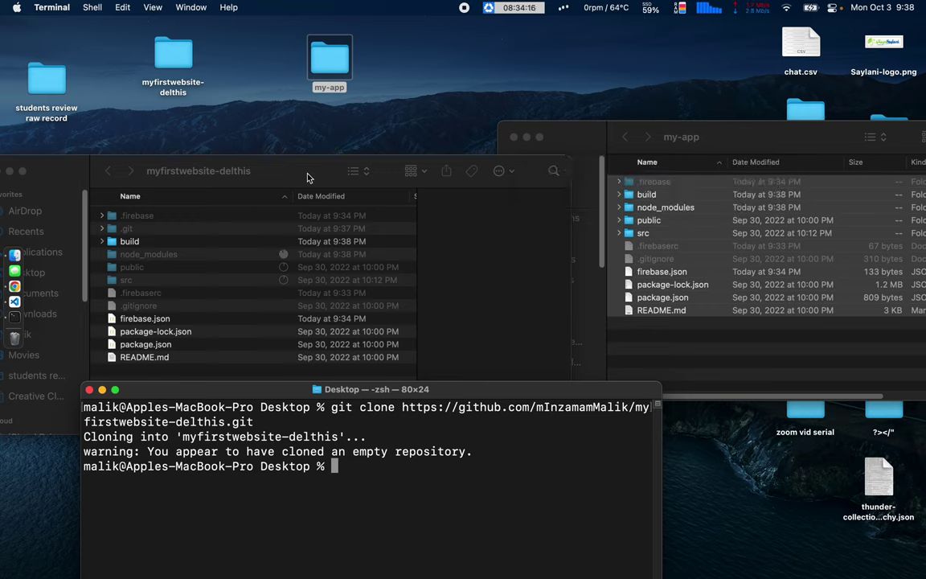
click(573, 141)
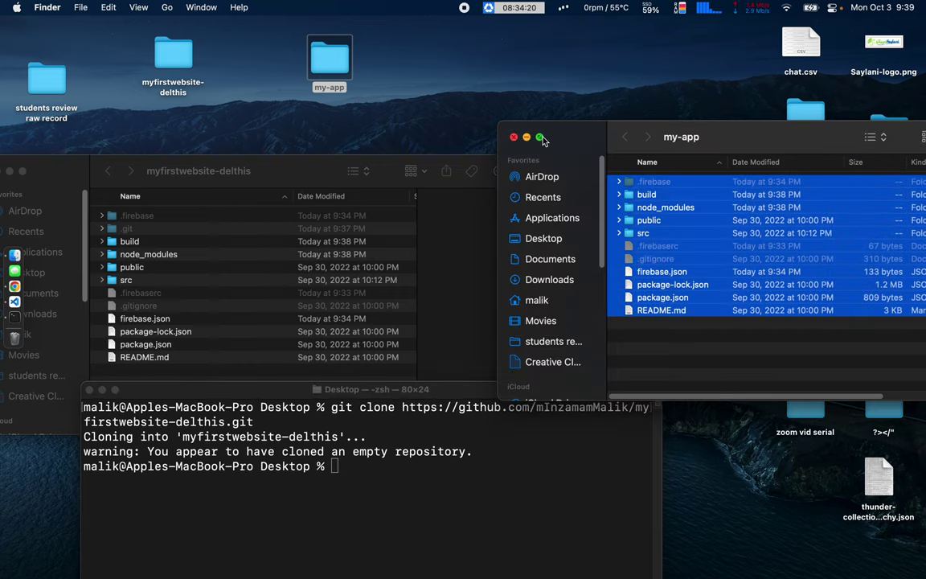
click(515, 137)
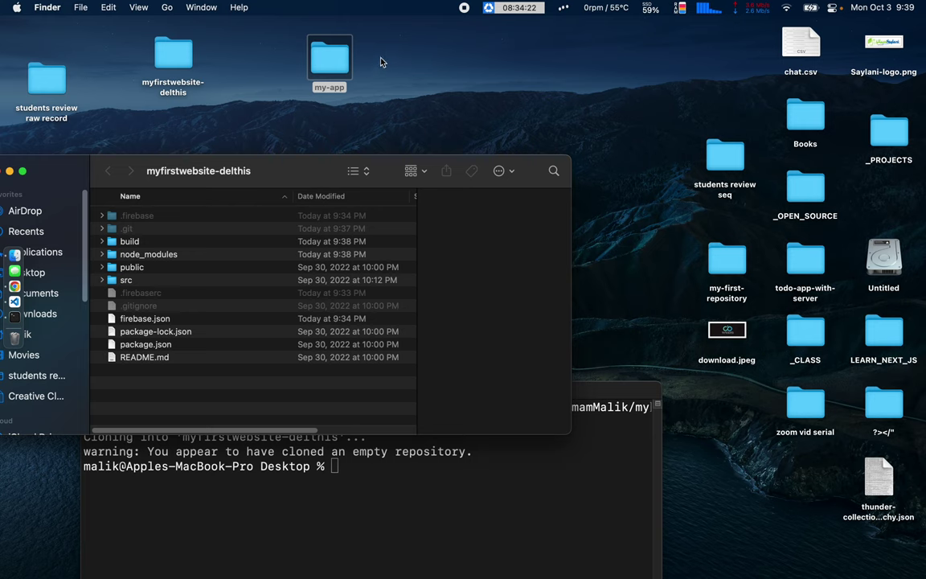
drag(374, 39, 295, 105)
key(super+BackSpace)
click(167, 57)
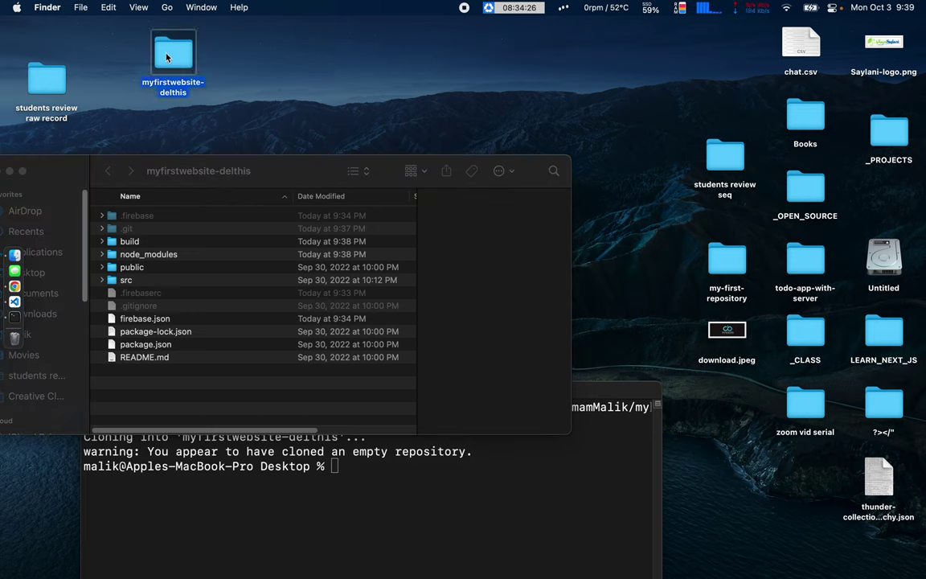
drag(276, 180, 426, 146)
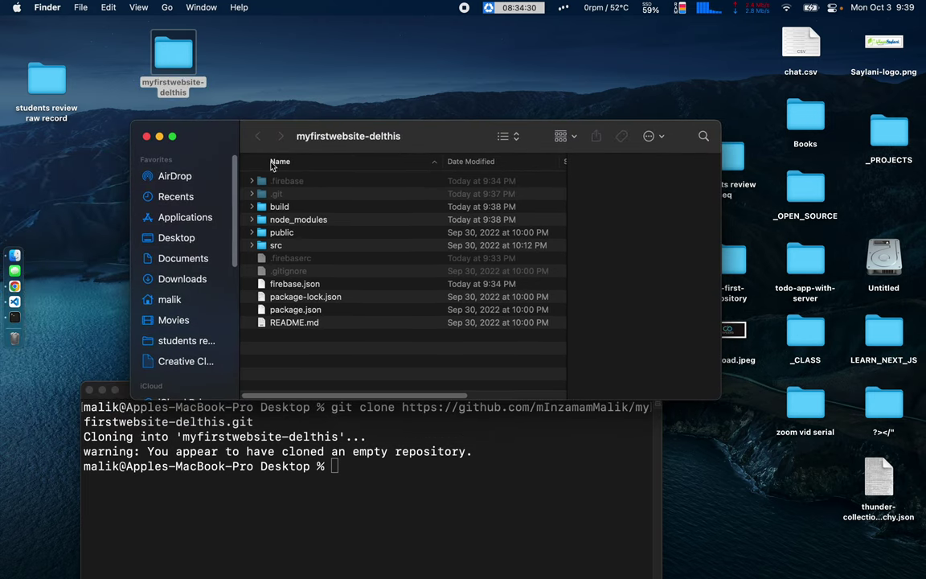
Change into the myfirstwebsite-delthis folder in Terminal.
click(421, 490)
drag(351, 393, 372, 166)
text(git add )
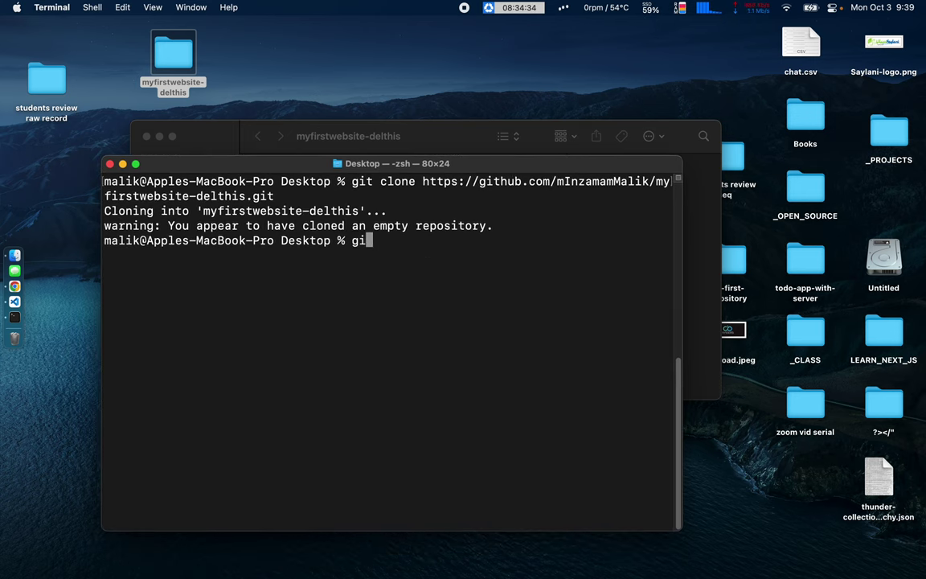
text(.)
key(Return)
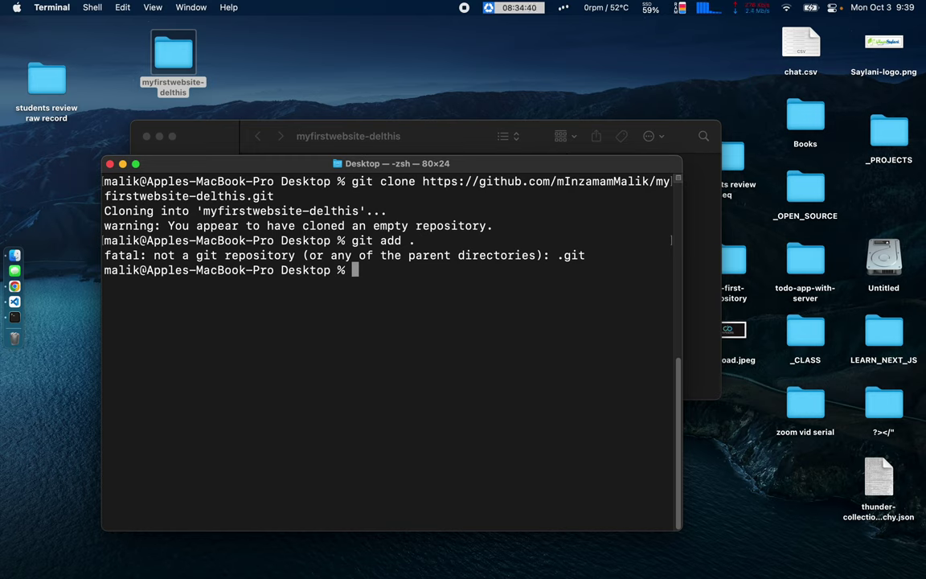
text(cd )
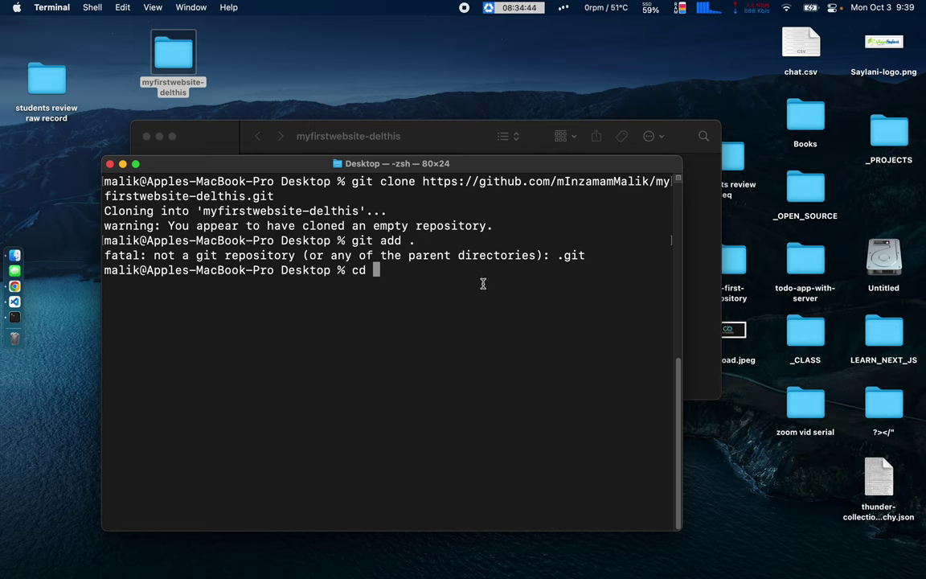
text(my)
key(Tab)
key(Tab)
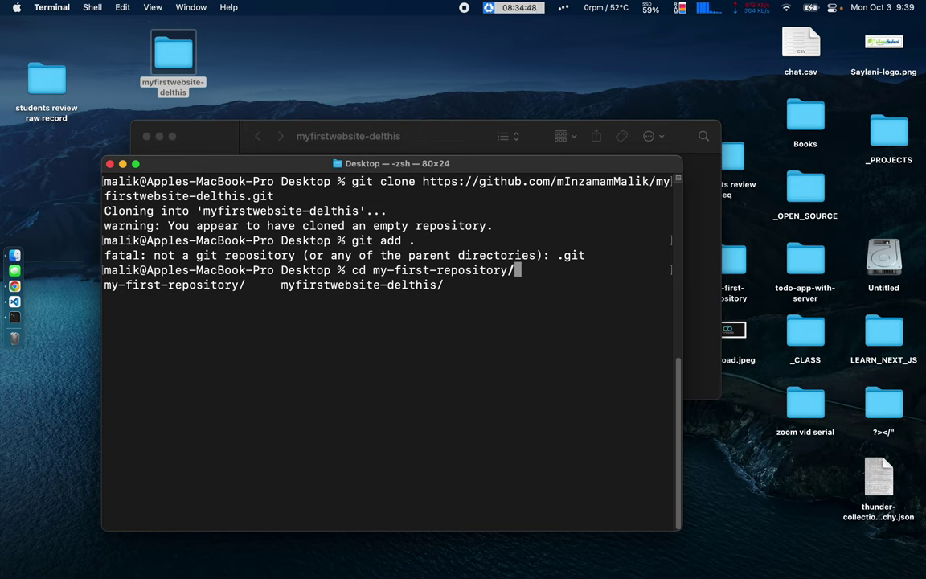
key(BackSpace)
key(BackSpace)
key(BackSpace)
key(BackSpace)
key(BackSpace)
key(BackSpace)
key(BackSpace)
key(BackSpace)
key(BackSpace)
key(BackSpace)
key(BackSpace)
key(BackSpace)
key(BackSpace)
key(BackSpace)
key(BackSpace)
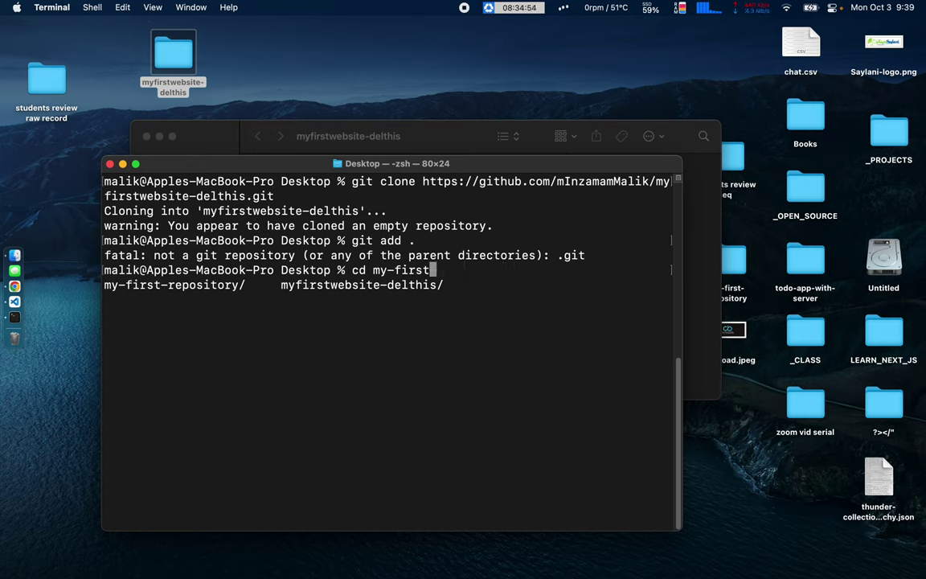
key(BackSpace)
key(BackSpace)
key(BackSpace)
text(fi)
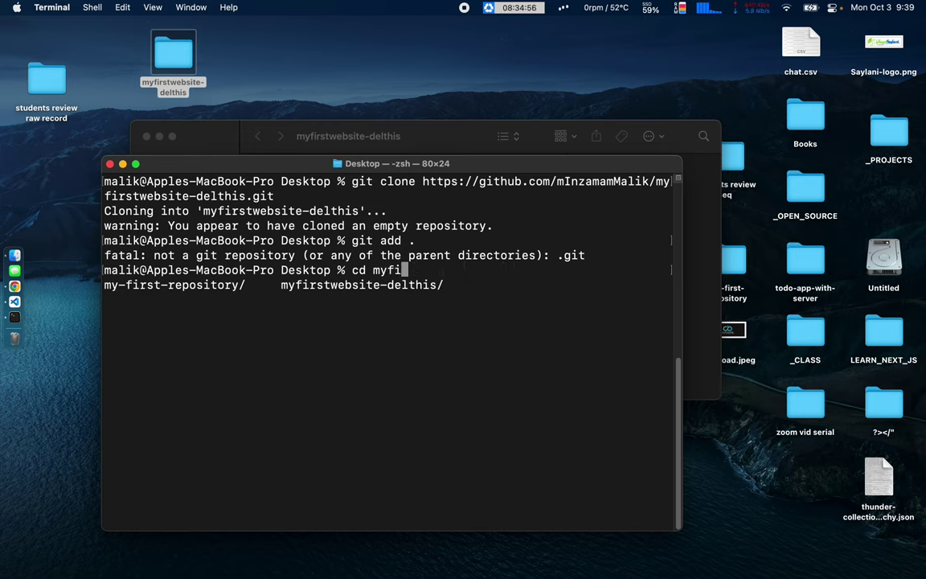
key(Tab)
key(Return)
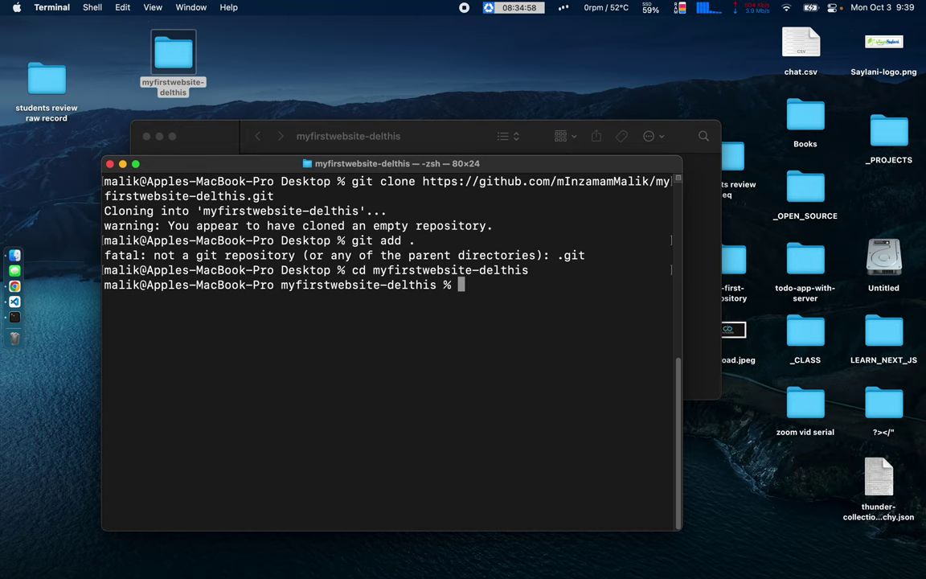
Stage all project files with git add.
drag(281, 285, 458, 285)
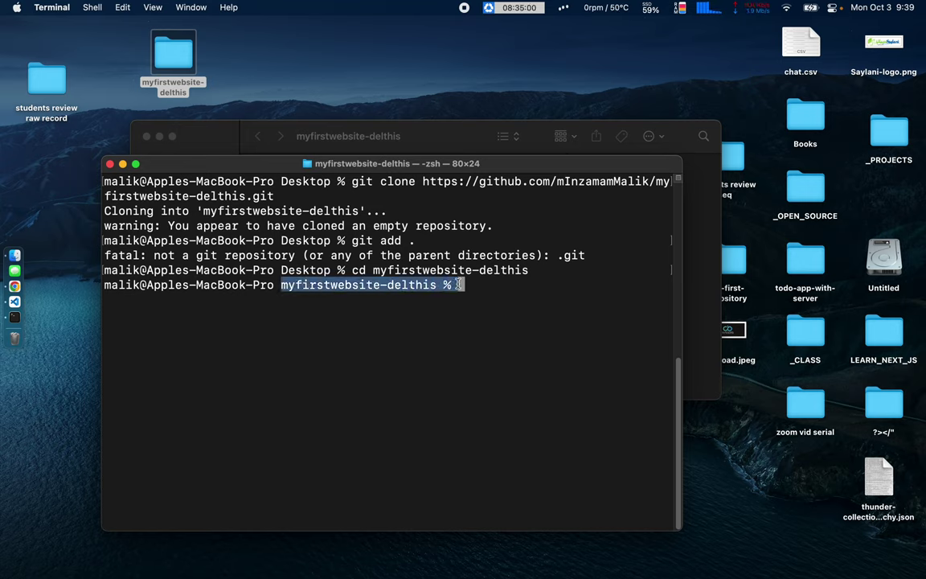
click(458, 285)
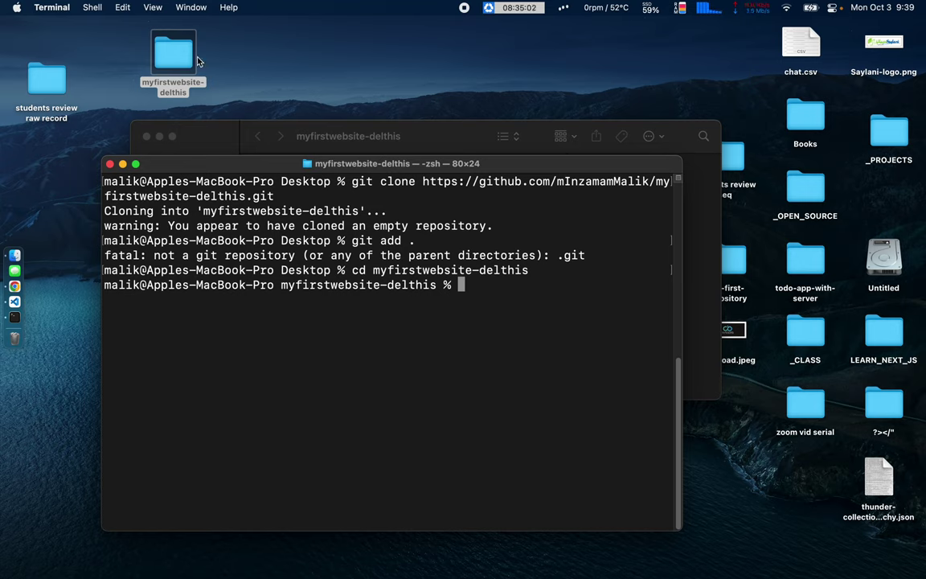
text(git ad .)
key(Return)
key(Up)
key(Left)
key(Left)
text(d)
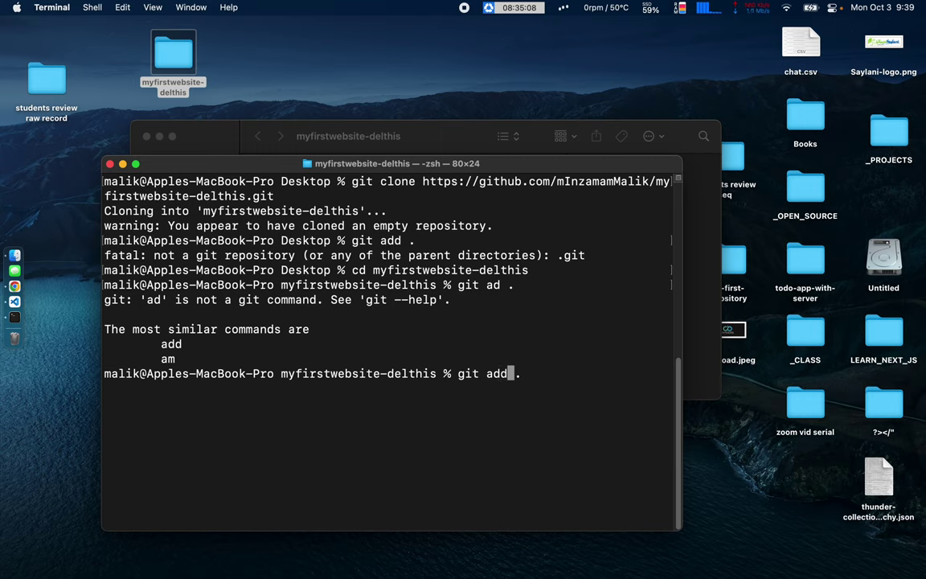
key(Return)
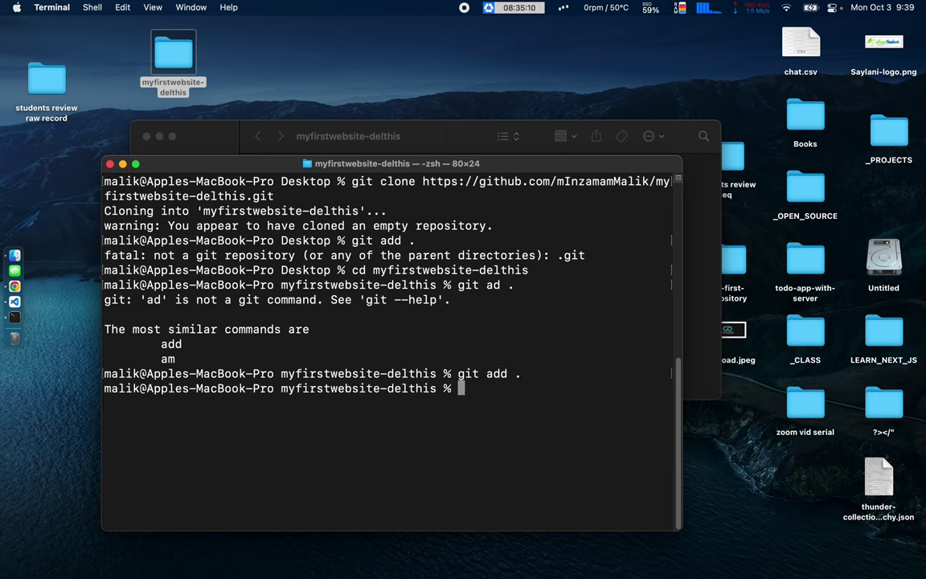
Commit the staged files as "some code" and git push to GitHub.
text(git comit)
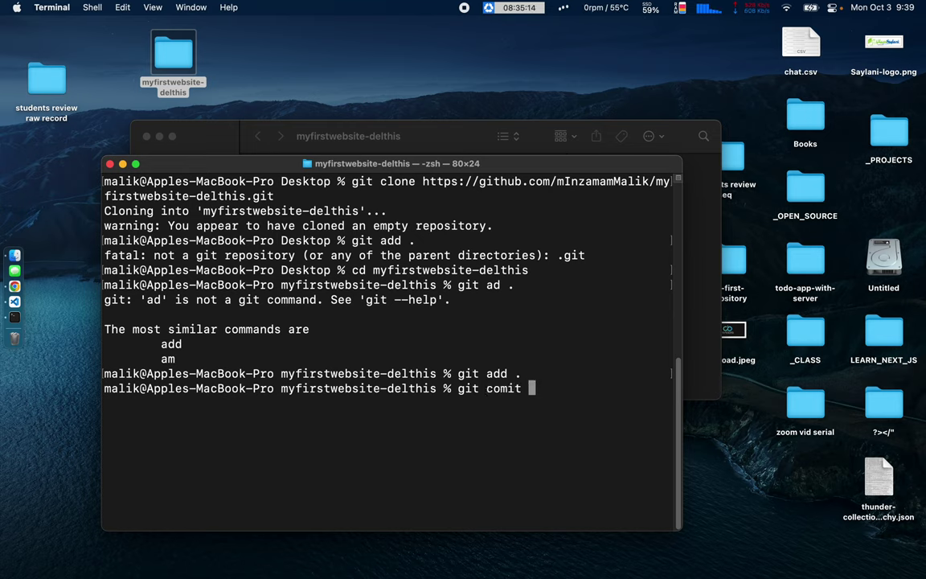
key(BackSpace)
key(BackSpace)
key(BackSpace)
text(mit -m ")
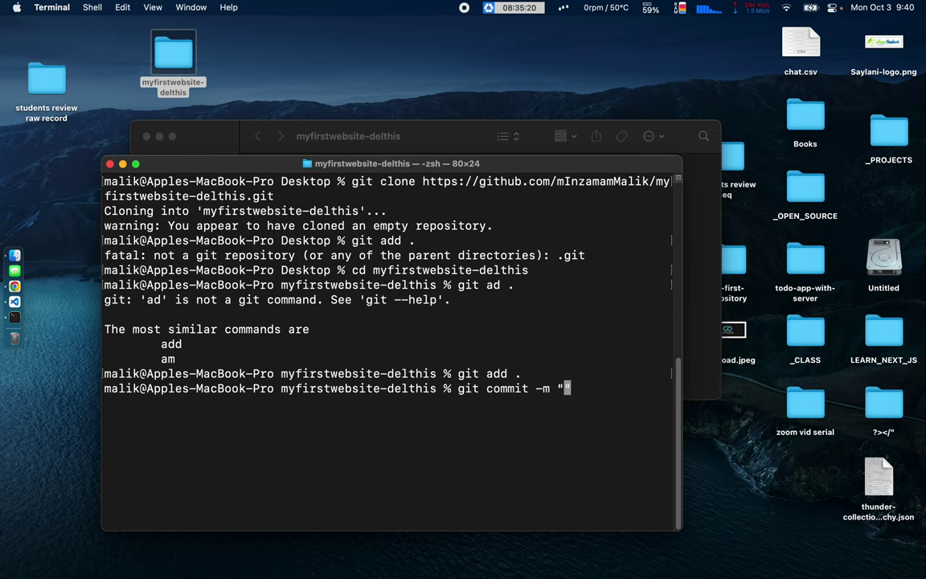
text(some code)
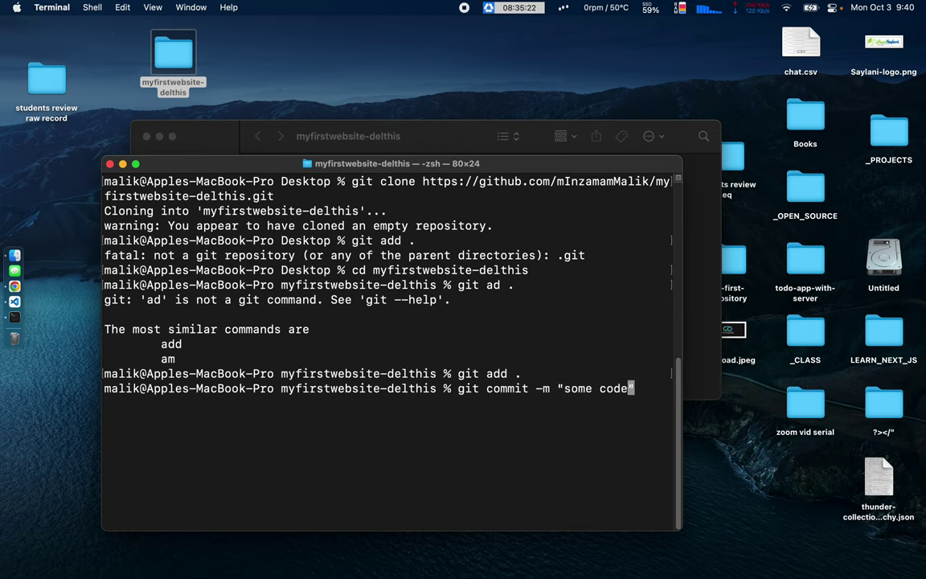
text(")
key(Return)
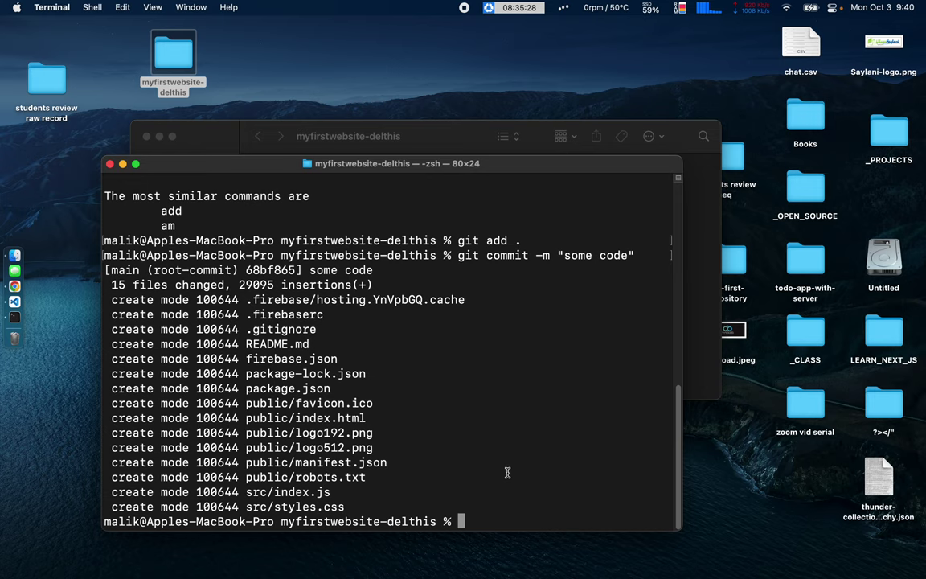
text(git push)
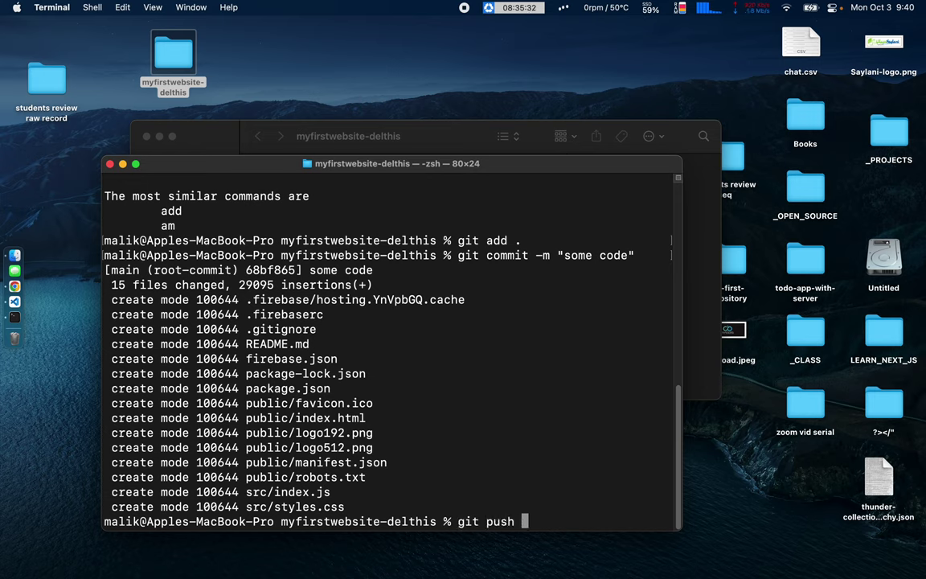
key(BackSpace)
key(Return)
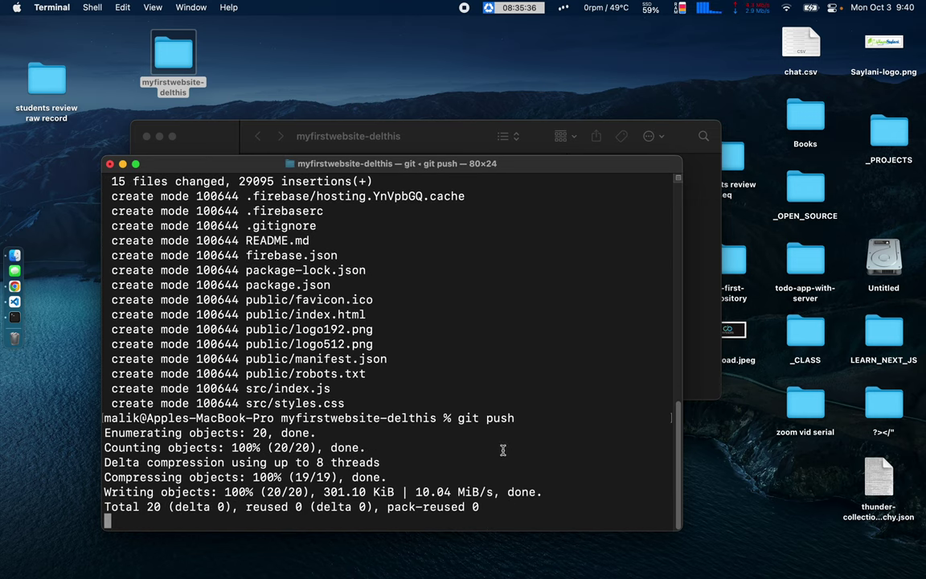
drag(246, 170, 246, 129)
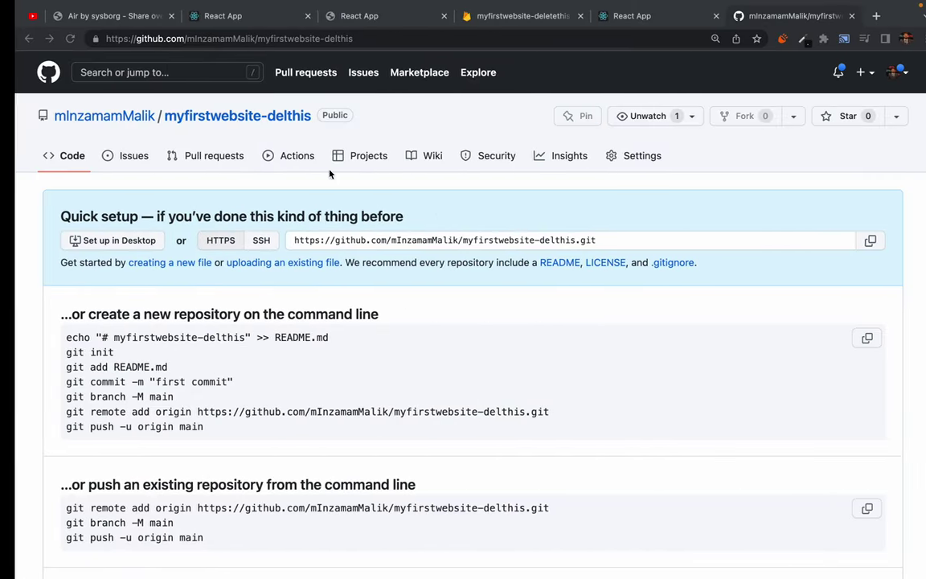
Reload the myfirstwebsite-delthis repository page and scroll through the pushed files.
click(69, 39)
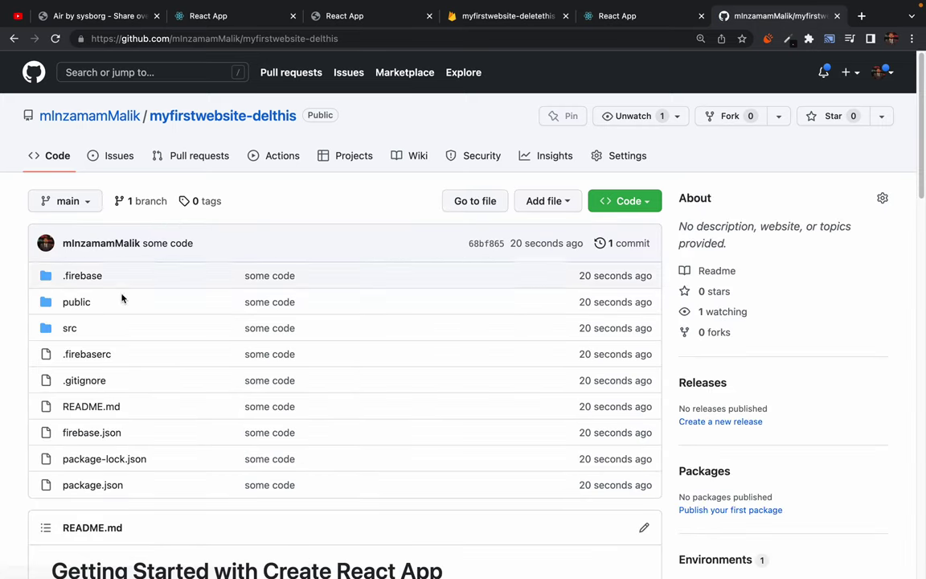
scroll(137, 362, down, 2)
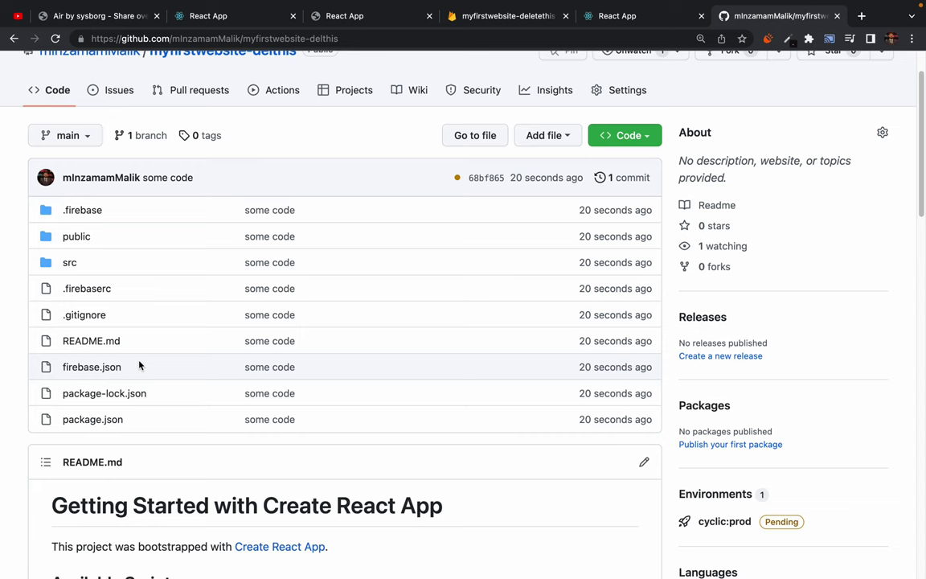
scroll(305, 141, up, 1)
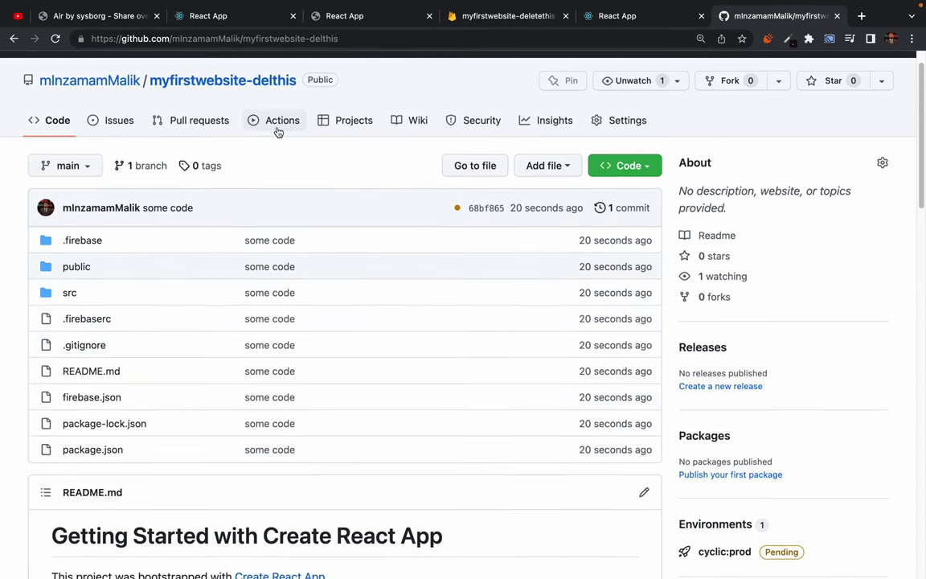
Check the repository's Actions page for the still-pending deploy, then return to VS Code.
click(277, 131)
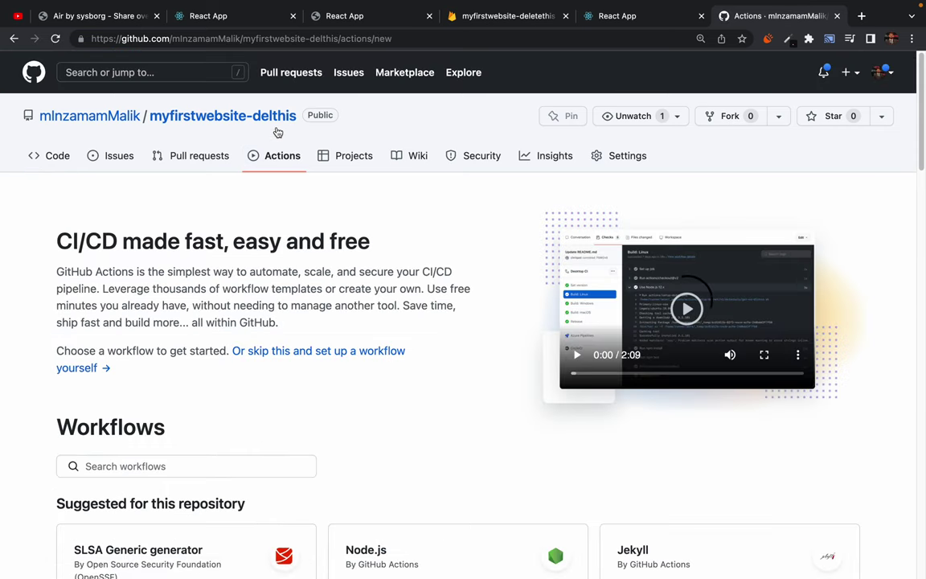
scroll(220, 285, down, 10)
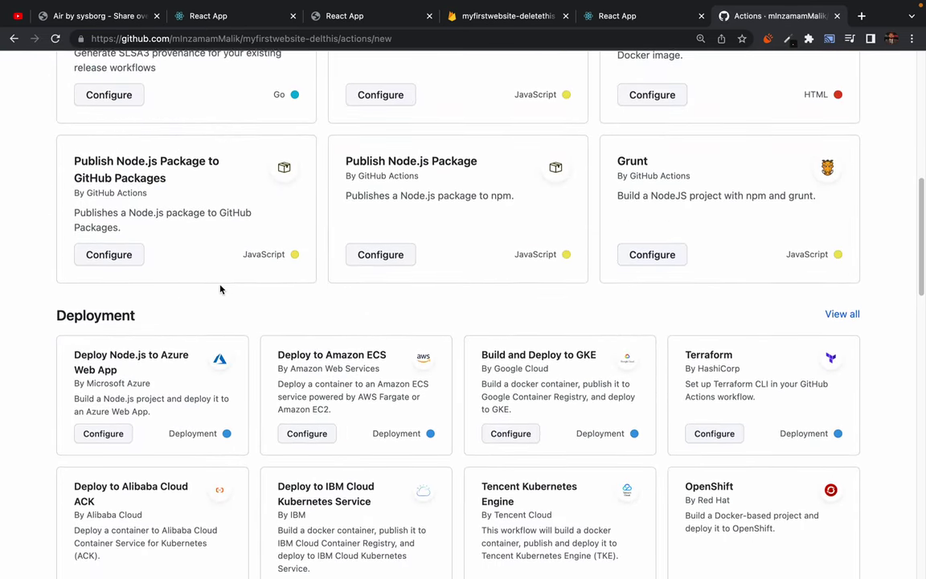
scroll(221, 289, left, 5)
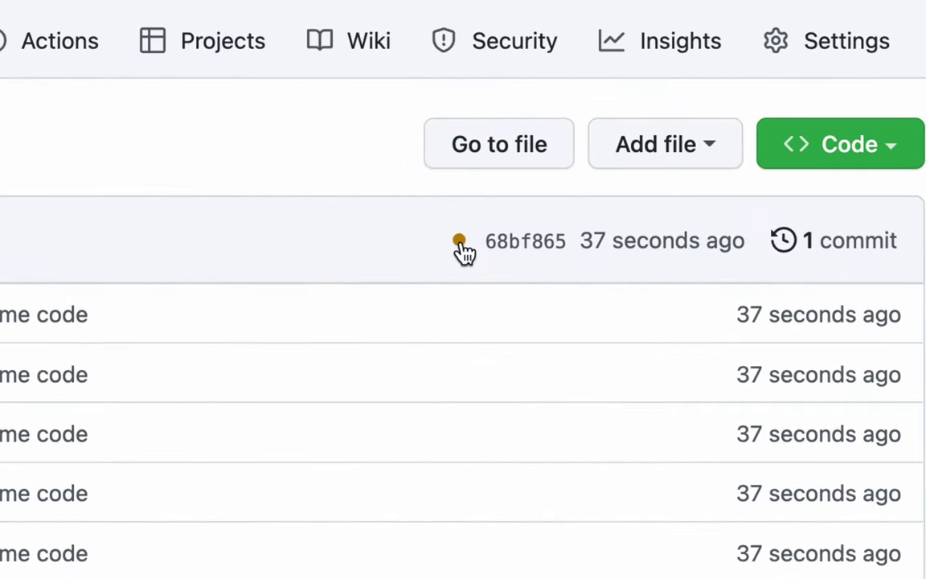
mouse_move(457, 245)
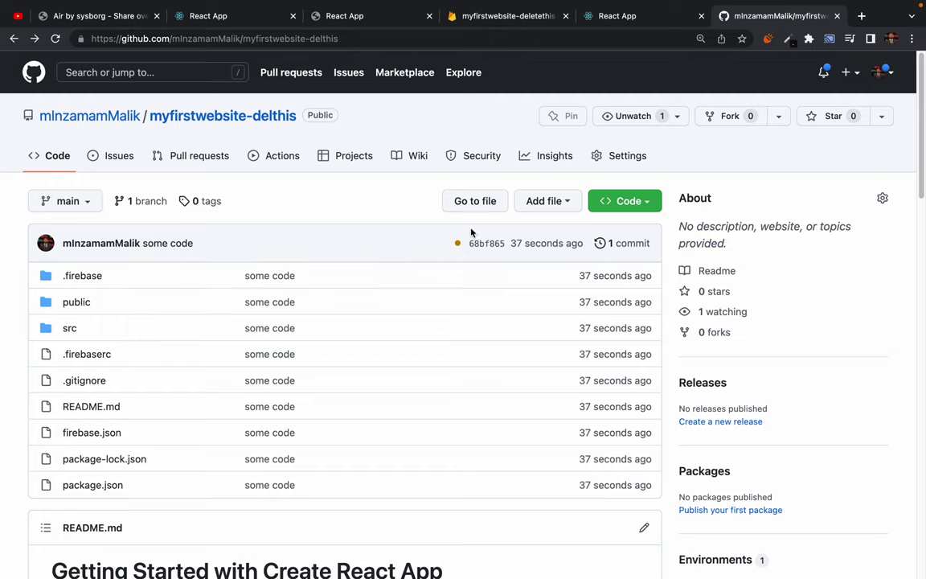
mouse_move(457, 244)
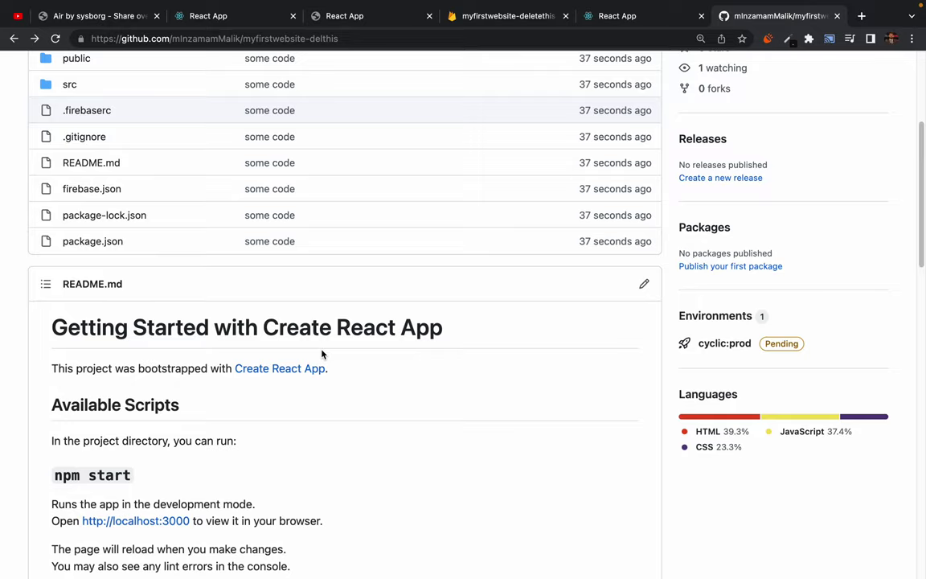
scroll(322, 354, up, 6)
key(super+Tab)
key(ctrl+Left)
key(ctrl+Right)
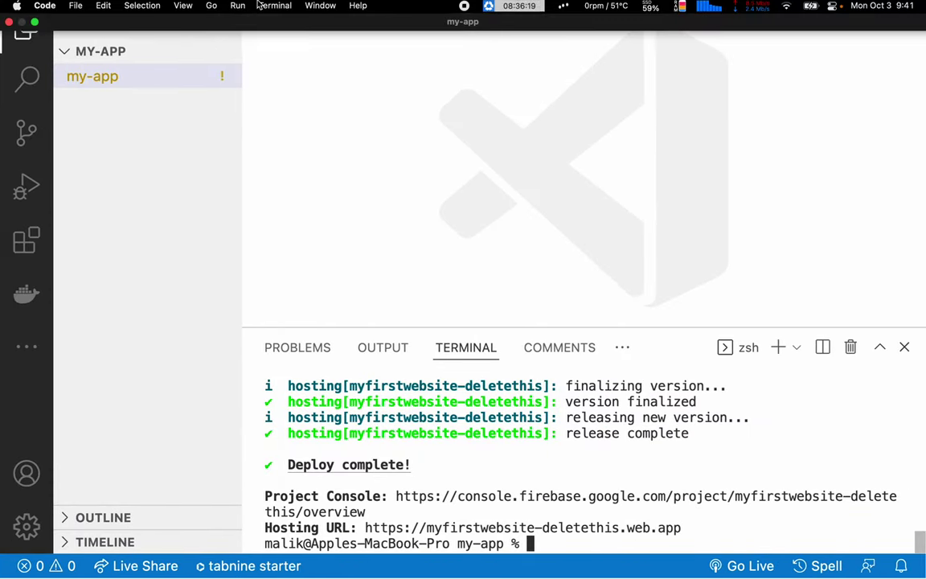
Run `code .` in Terminal to open myfirstwebsite-delthis in a new VS Code window.
click(8, 24)
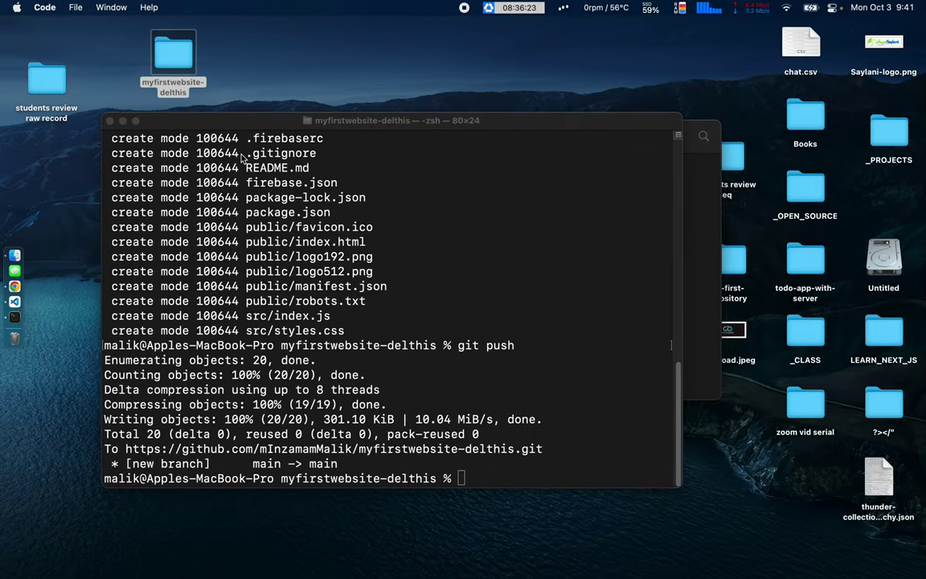
click(452, 402)
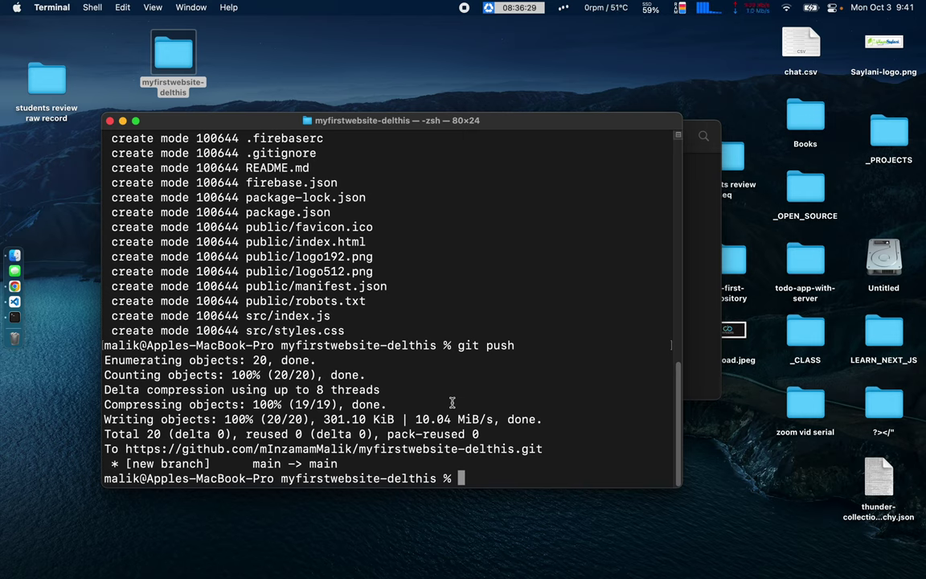
text(code .)
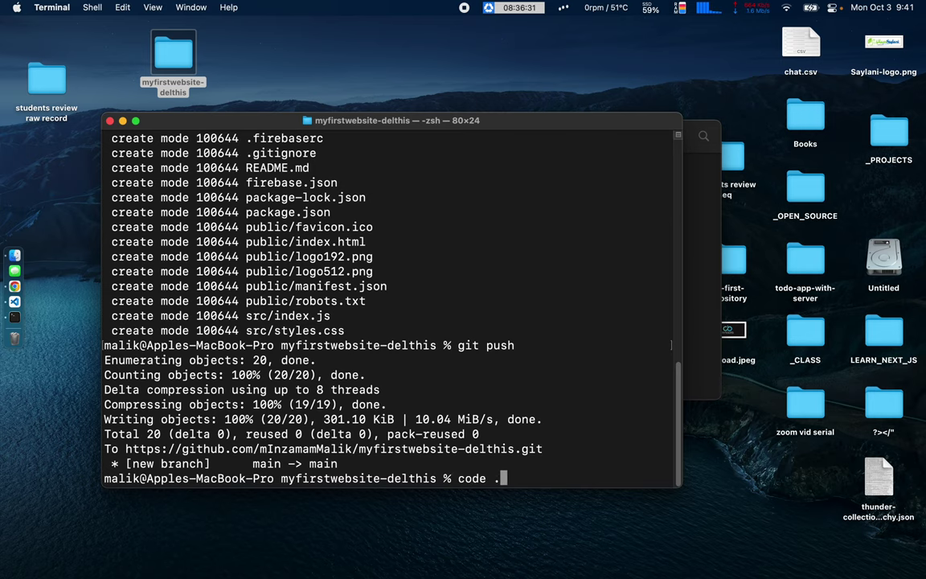
key(Return)
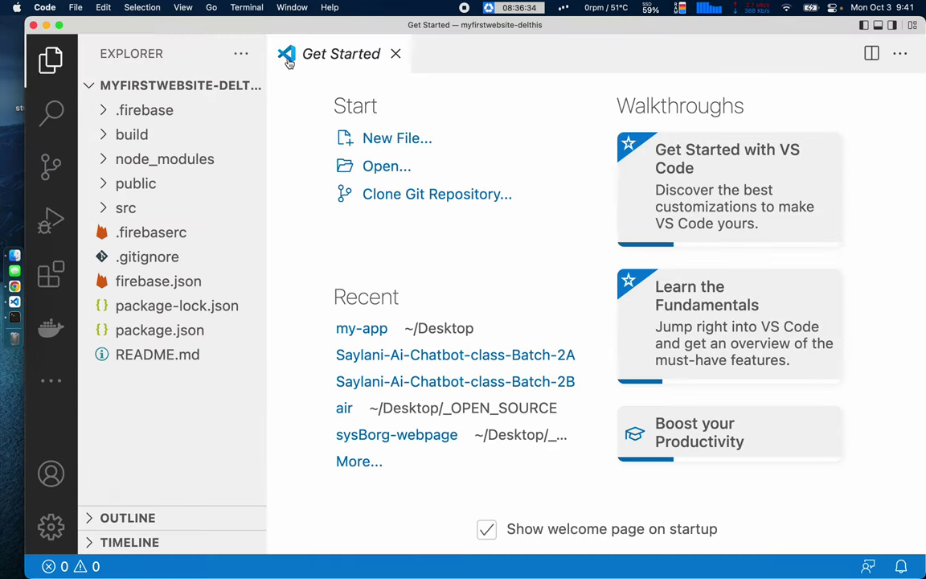
In VS Code's integrated terminal, run firebase init with Hosting selected, then abort it.
click(396, 53)
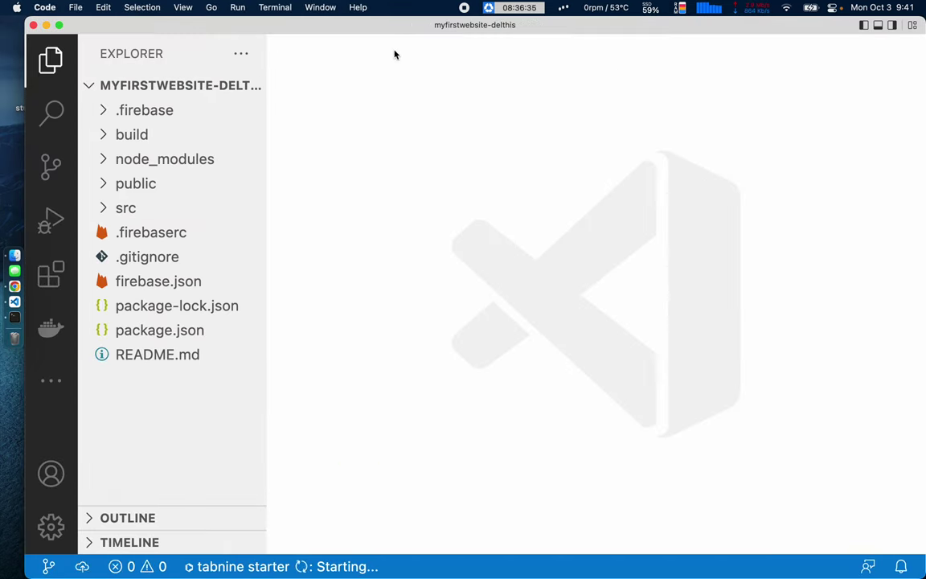
key(ctrl+grave)
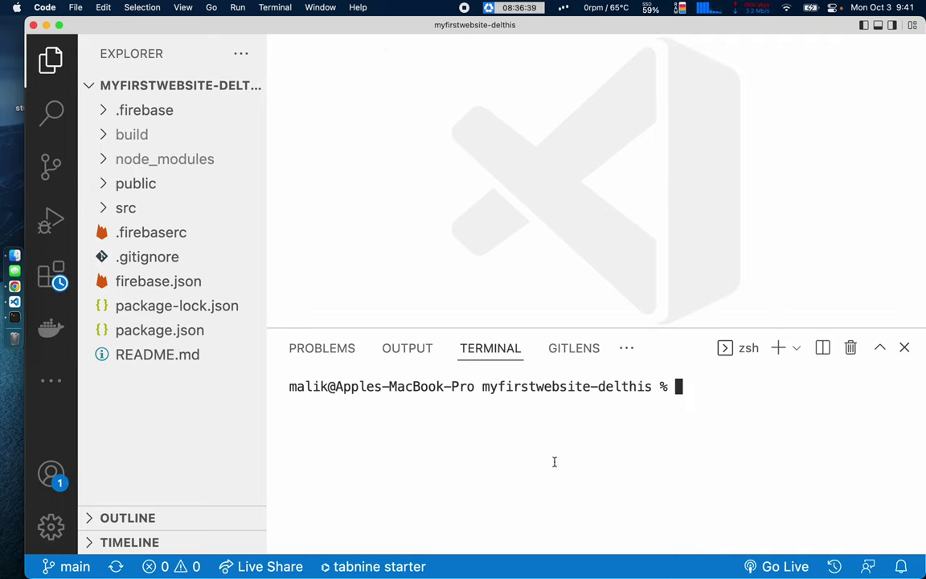
text(firebase init)
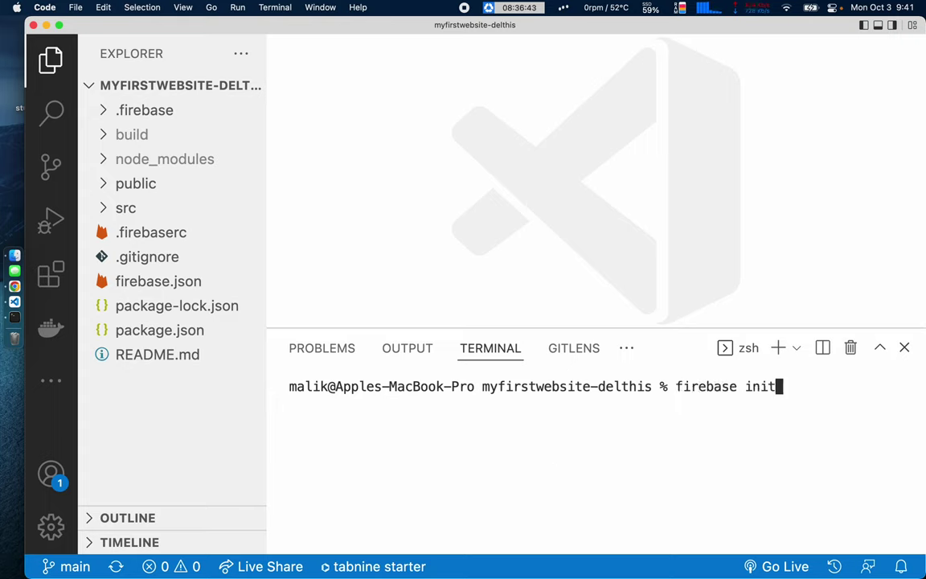
key(Return)
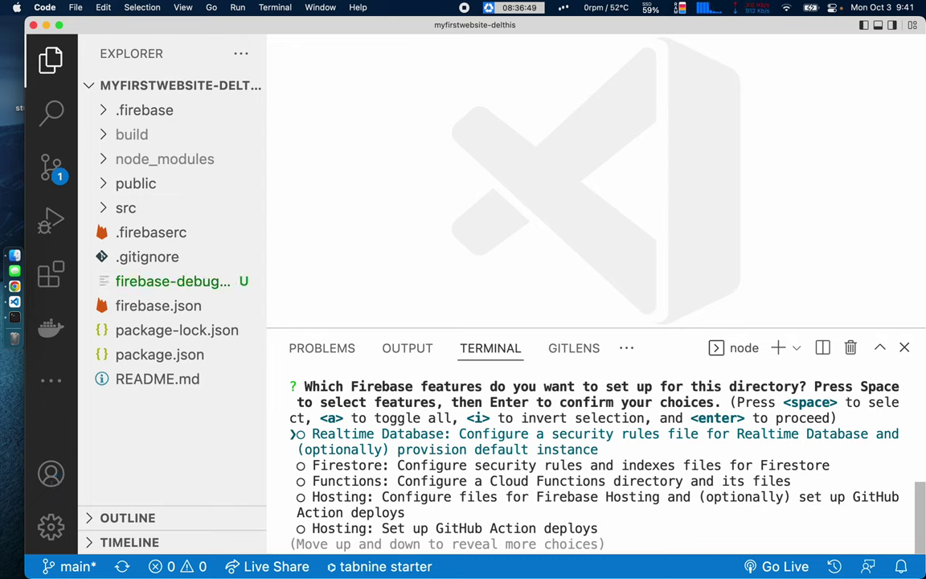
key(Down)
key(Down)
key(Down)
key(space)
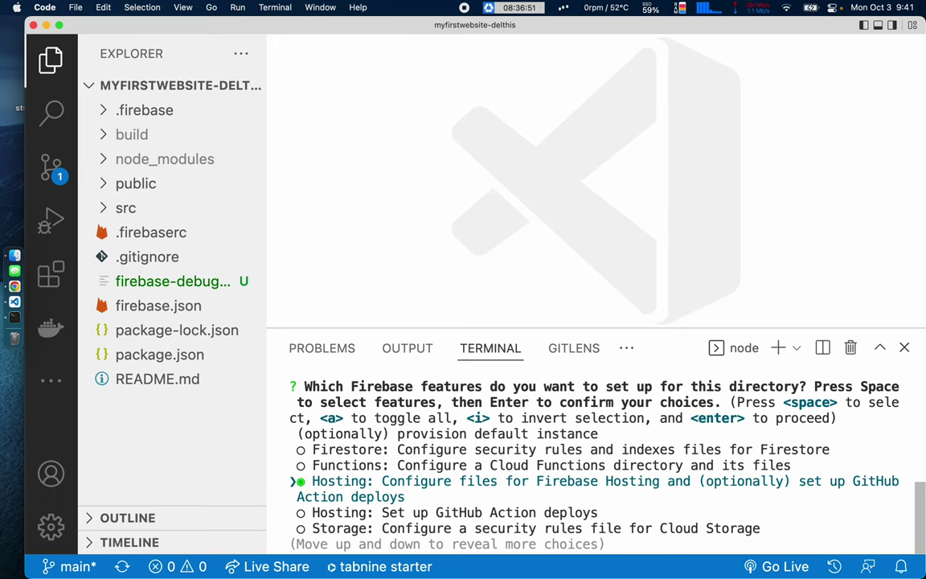
key(Return)
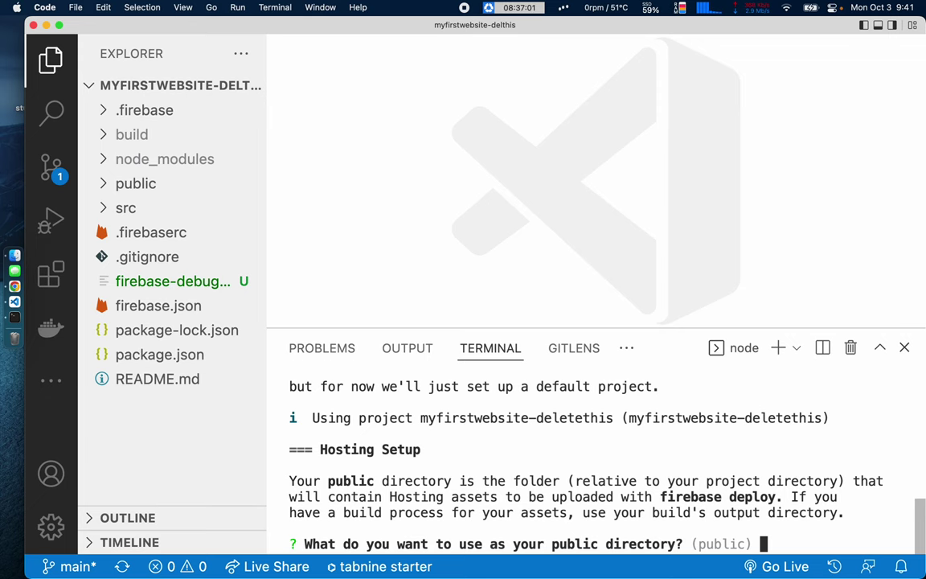
key(ctrl+c)
key(ctrl+c)
key(ctrl+c)
key(ctrl+c)
Rerun firebase init choosing the 'Hosting: Set up GitHub Action deploys' feature.
key(Up)
key(Return)
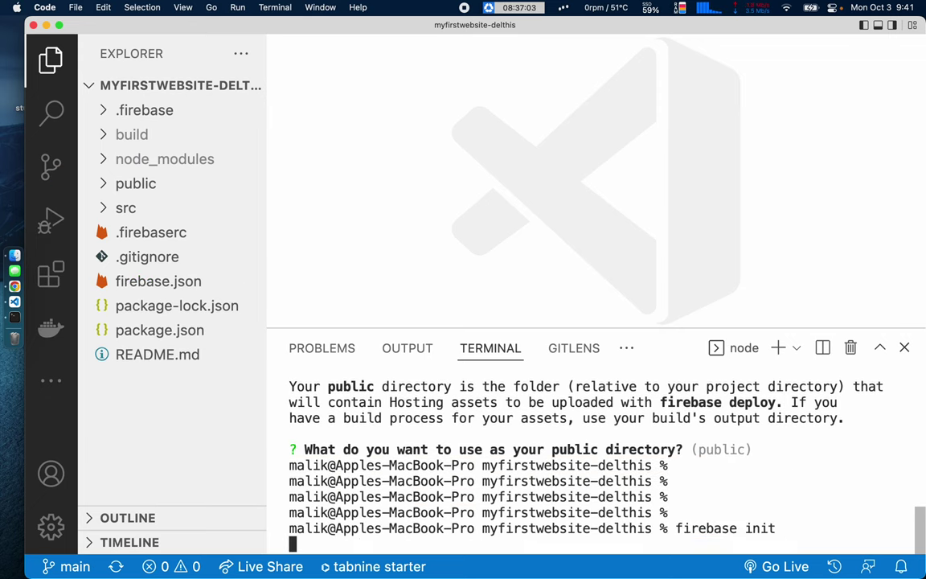
key(Down)
key(Down)
key(Down)
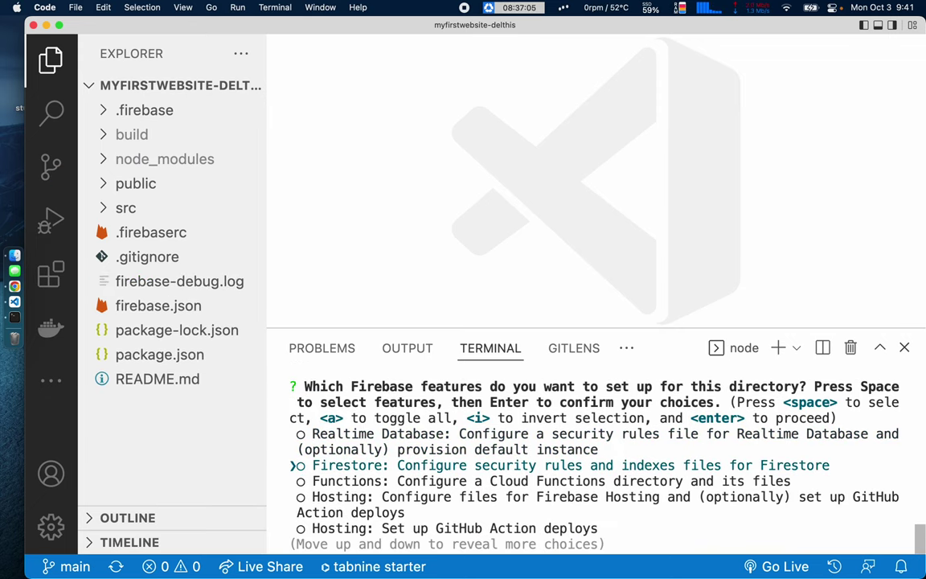
key(Down)
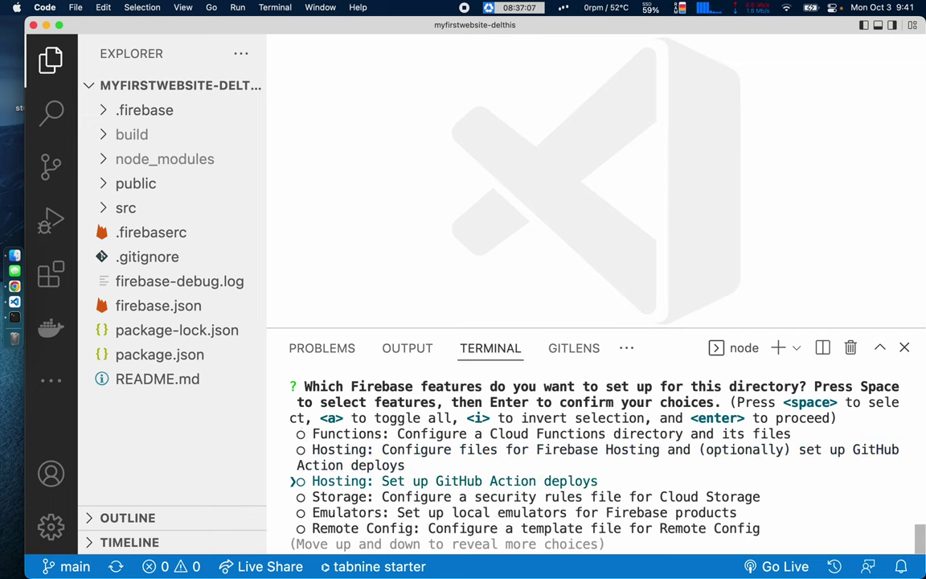
key(space)
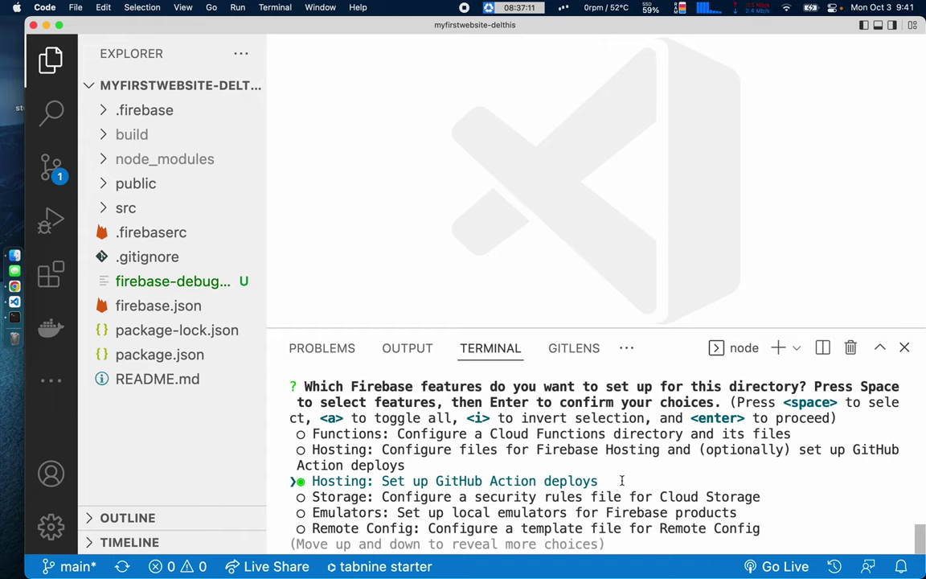
key(Return)
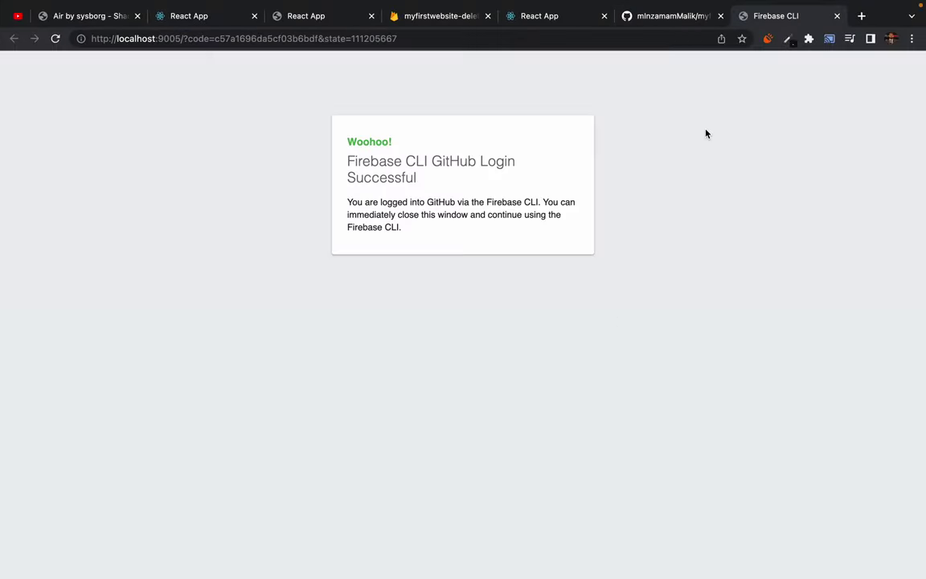
Close the Firebase CLI login tab and review the user/repository prompt in VS Code.
click(837, 15)
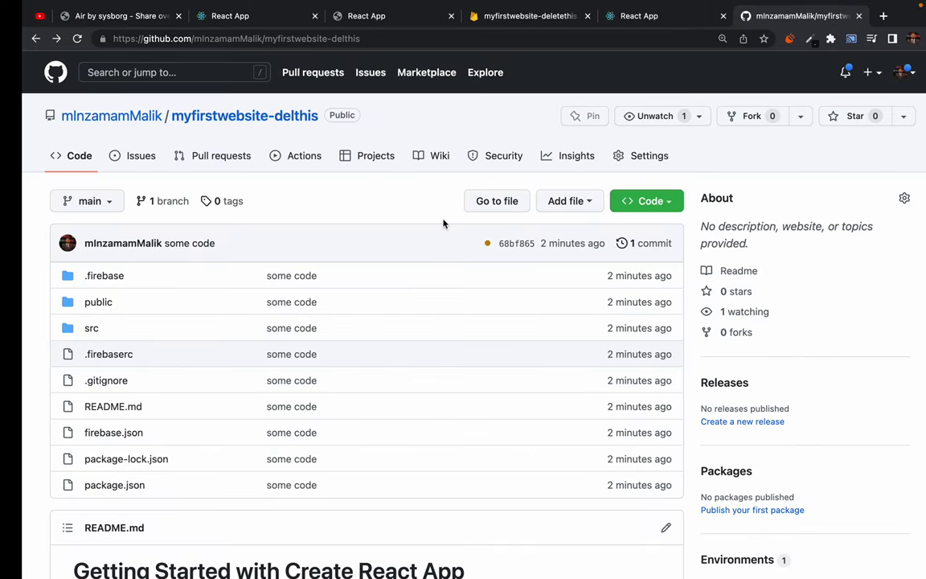
key(super+Tab)
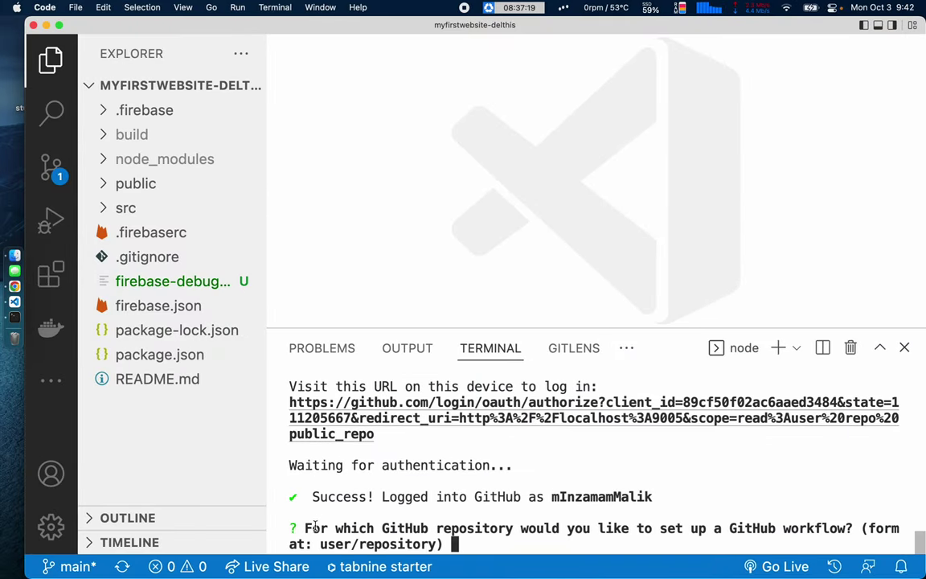
drag(305, 528, 462, 528)
double_click(473, 529)
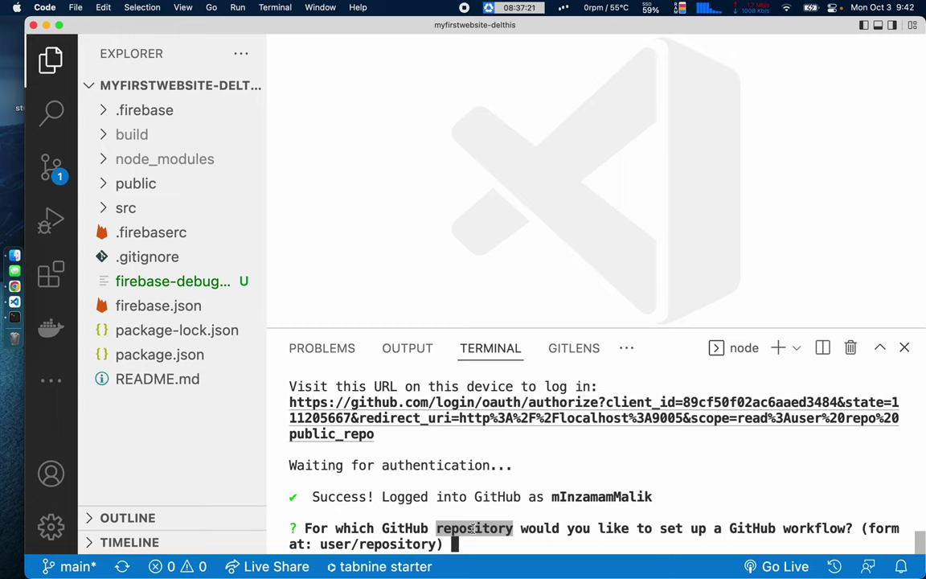
double_click(754, 528)
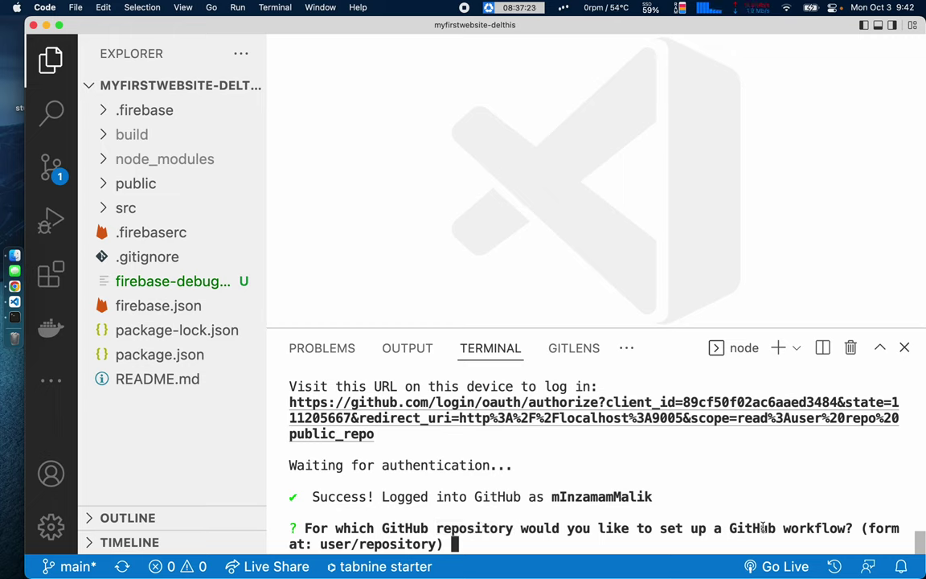
click(802, 528)
drag(319, 544, 435, 546)
Copy the owner/repository path from the GitHub repository's address bar.
key(ctrl+Right)
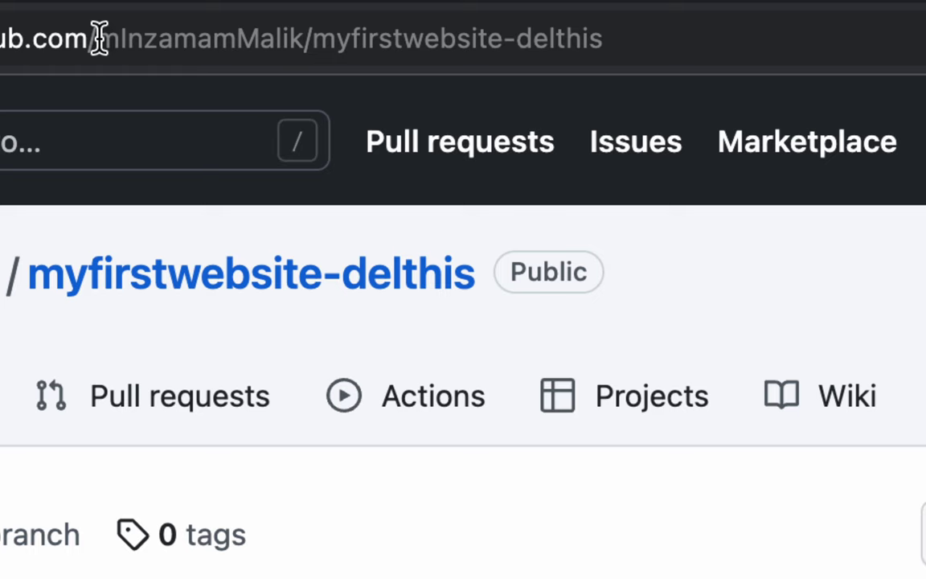
drag(99, 38, 613, 34)
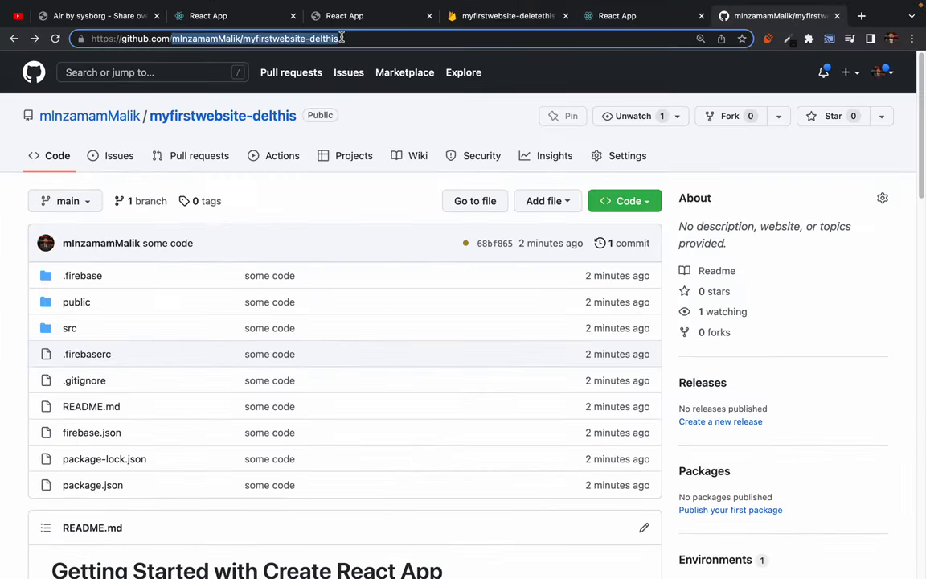
key(ctrl+Left)
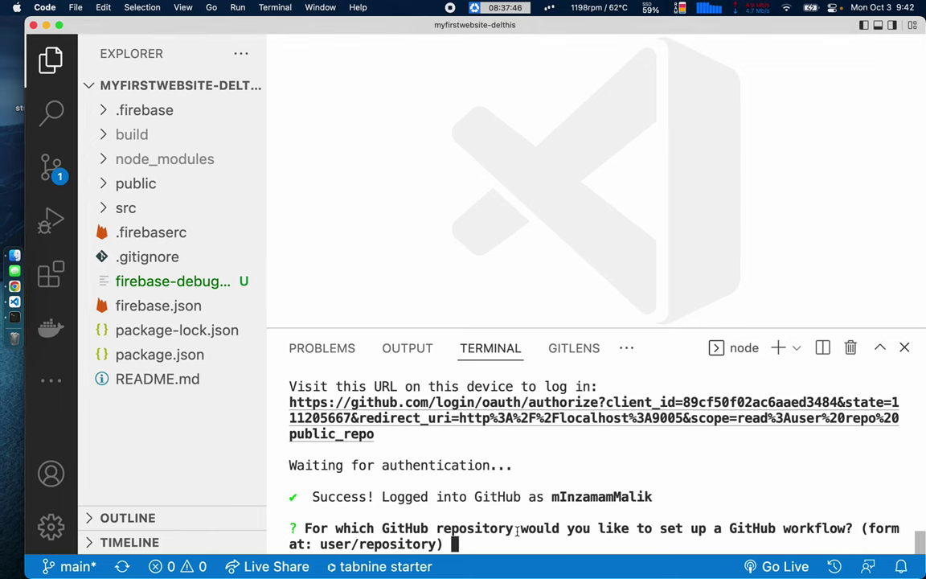
Paste and submit the myfirstwebsite-delthis owner/repository path as the workflow's repository.
key(super+v)
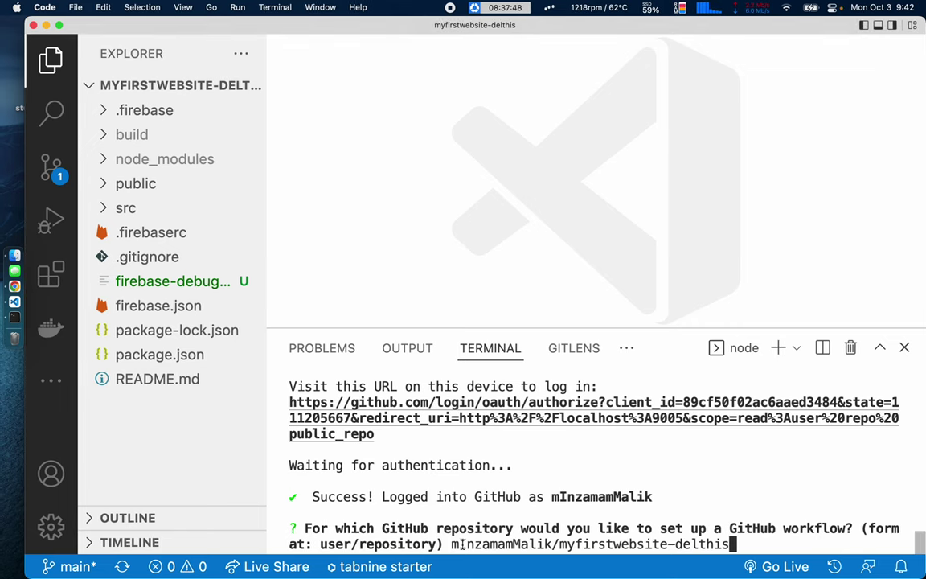
drag(451, 545, 731, 545)
click(558, 545)
click(768, 542)
key(Return)
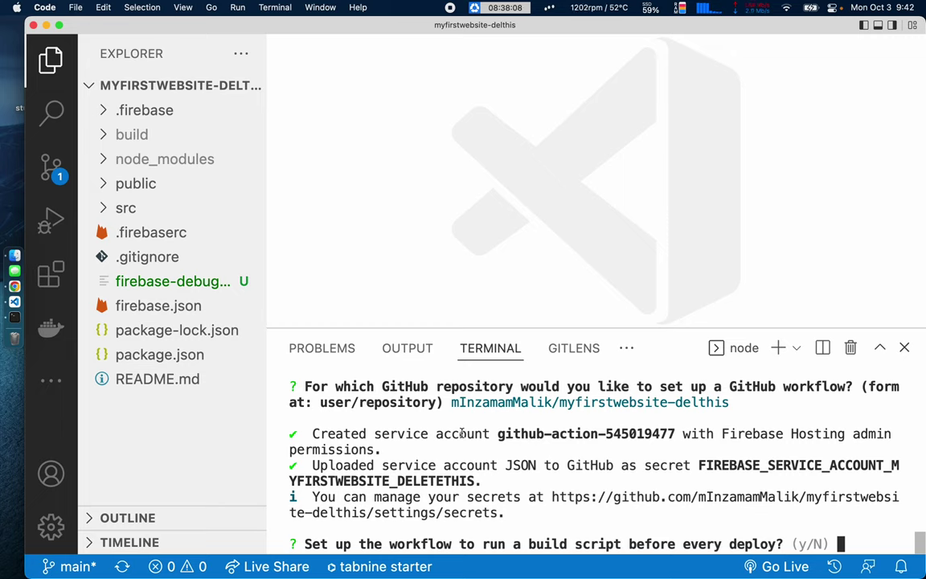
Decline the build-script question so the pull-request deploy workflow file is created.
drag(306, 545, 421, 544)
double_click(420, 544)
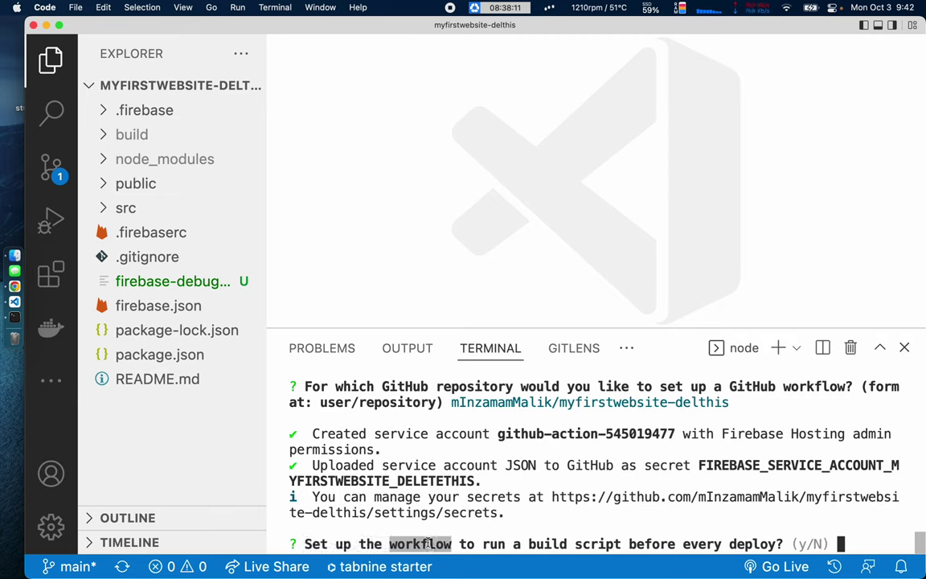
click(538, 544)
double_click(752, 544)
click(751, 544)
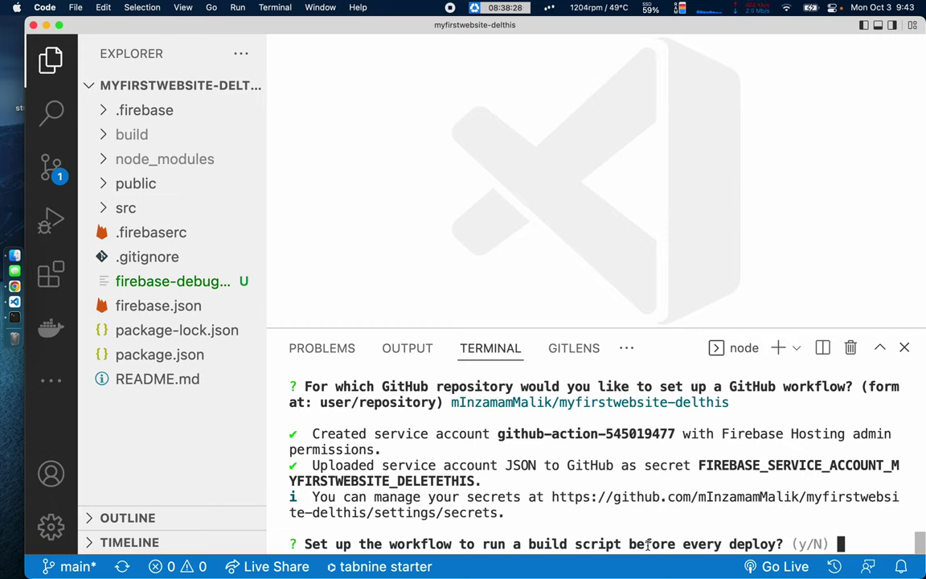
text(npm)
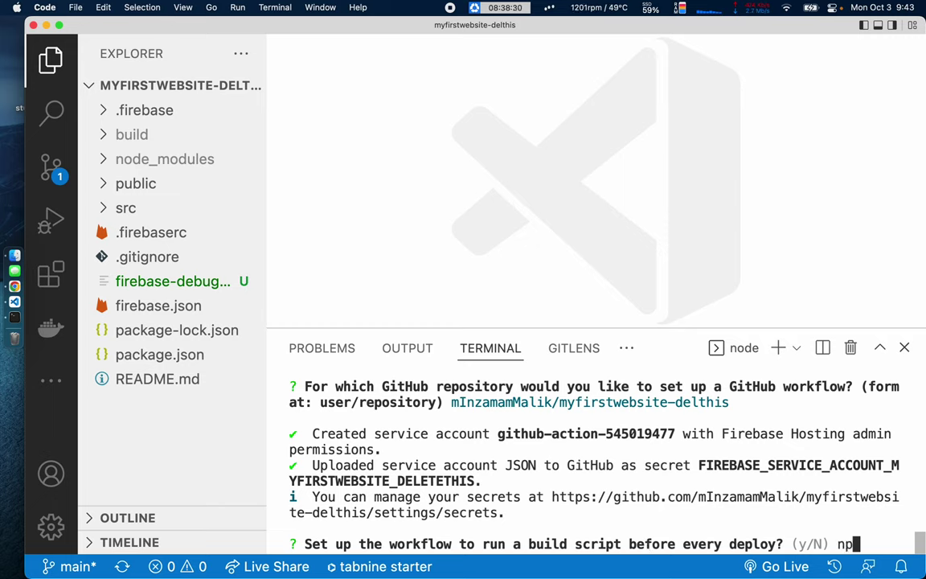
key(BackSpace)
key(BackSpace)
key(BackSpace)
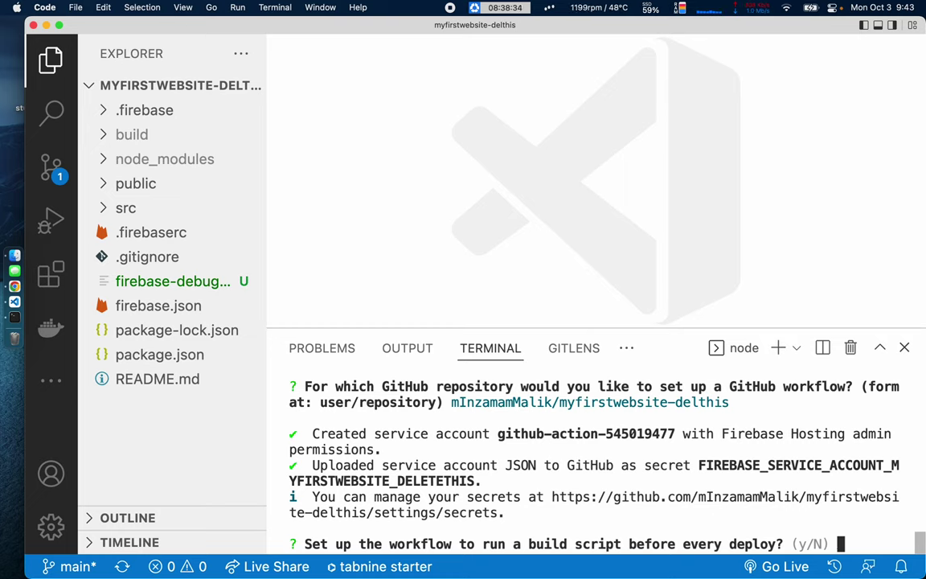
key(Return)
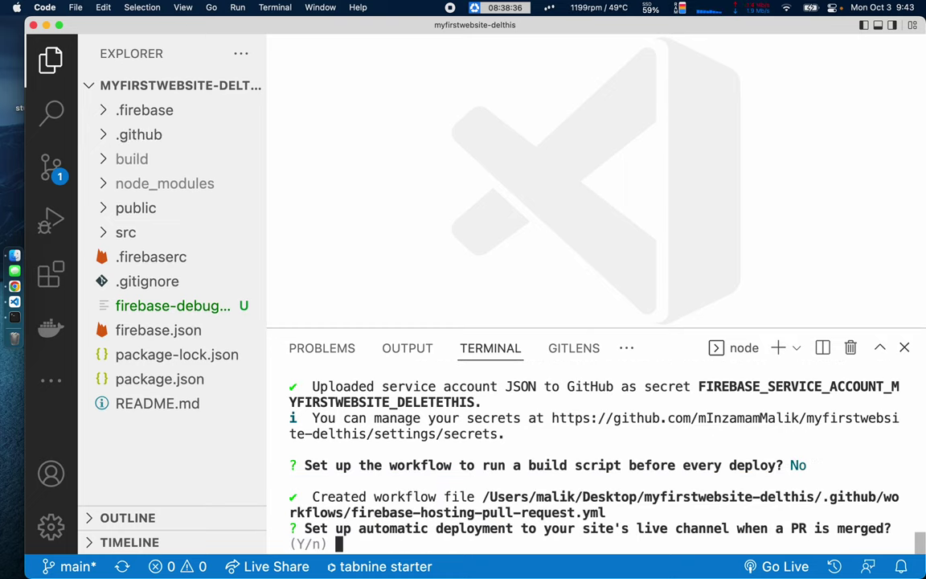
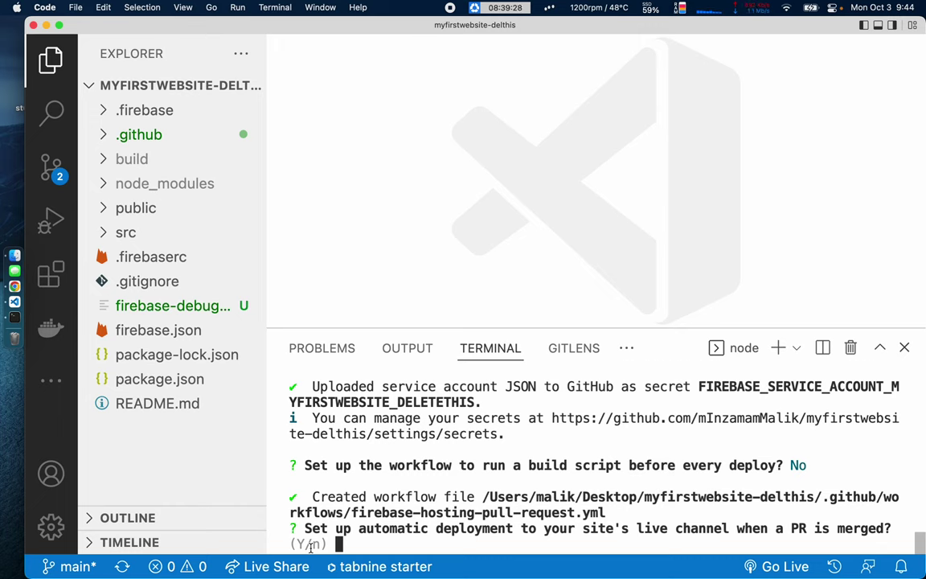
Enable auto-deploy on merge and set 'main' as the live-channel branch after checking GitHub's branches.
key(Return)
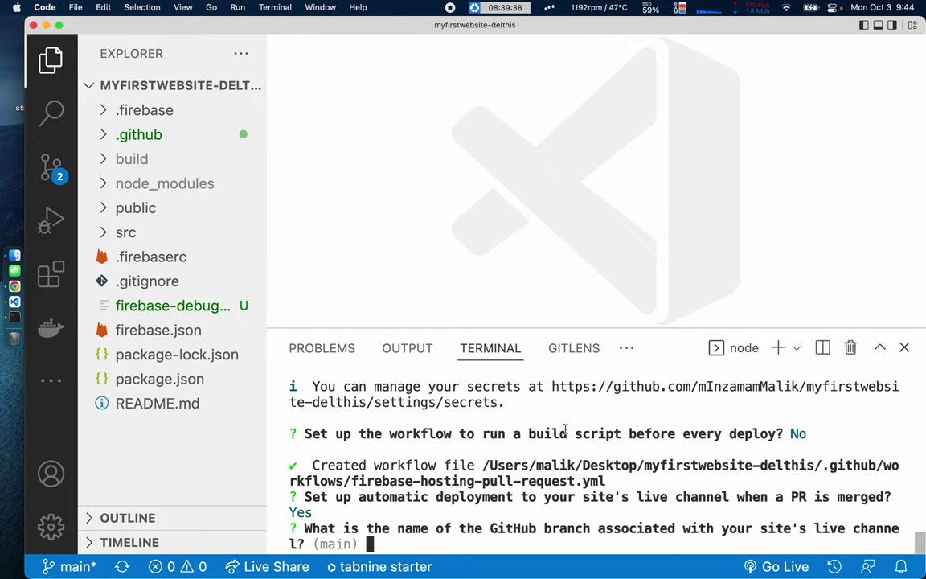
key(ctrl+Right)
click(80, 203)
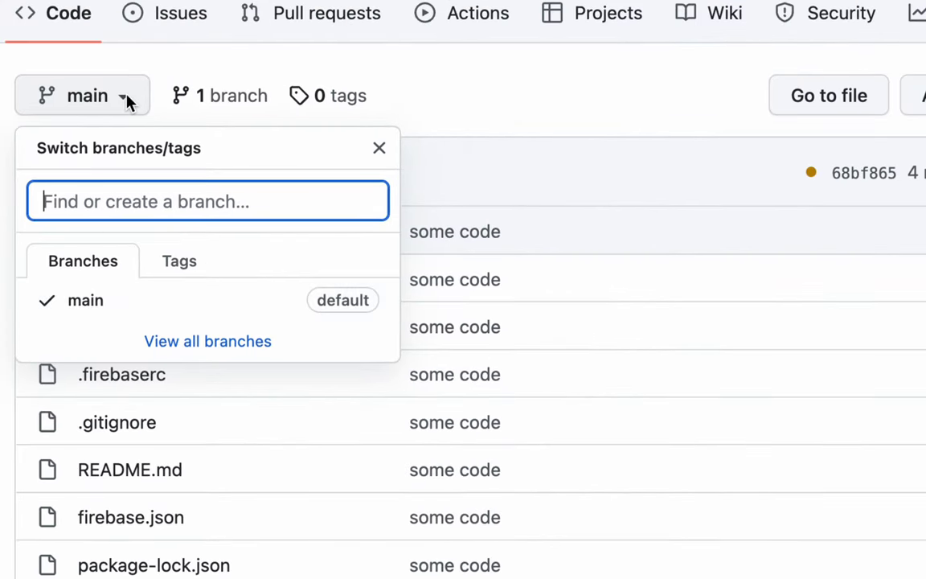
click(118, 99)
key(ctrl+Left)
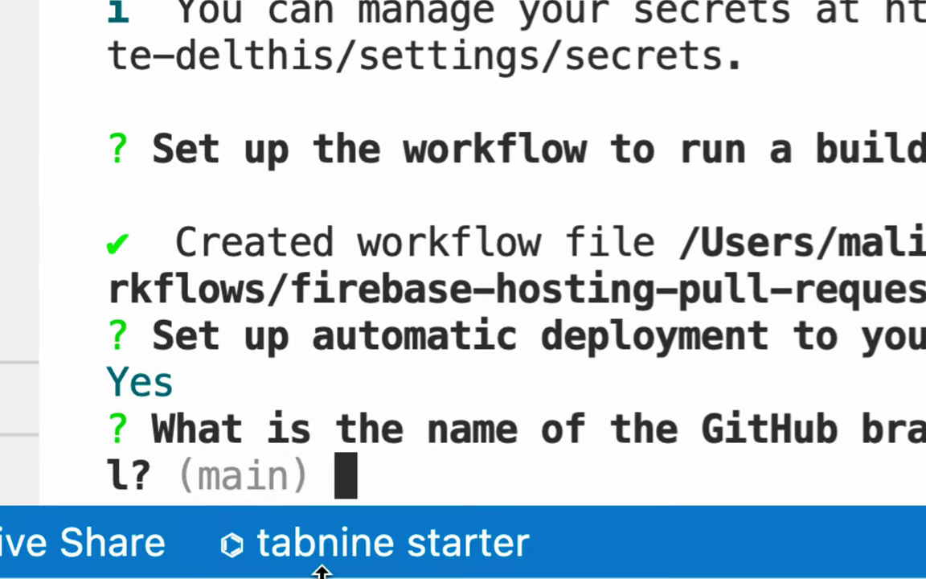
key(Return)
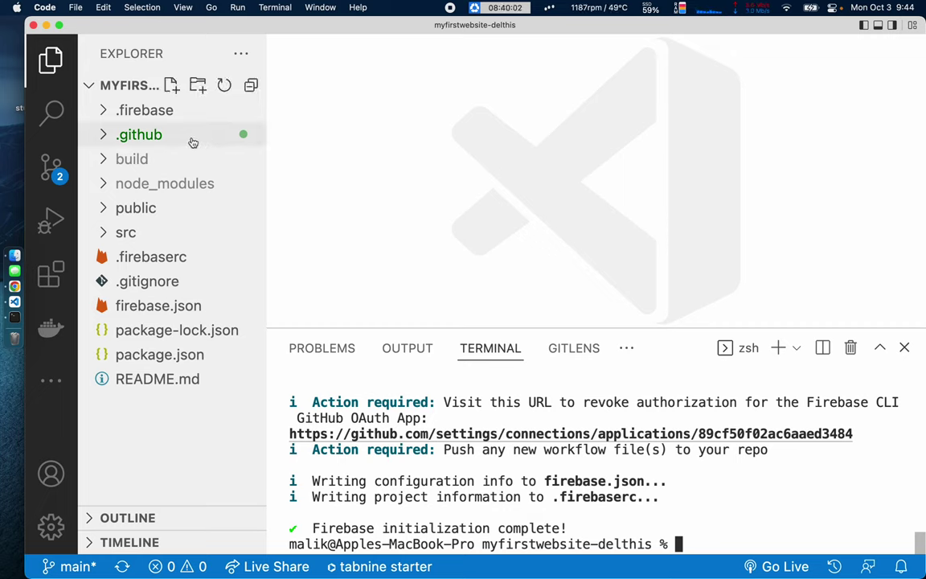
Read through firebase-hosting-merge.yml in .github/workflows with the terminal panel hidden.
click(105, 136)
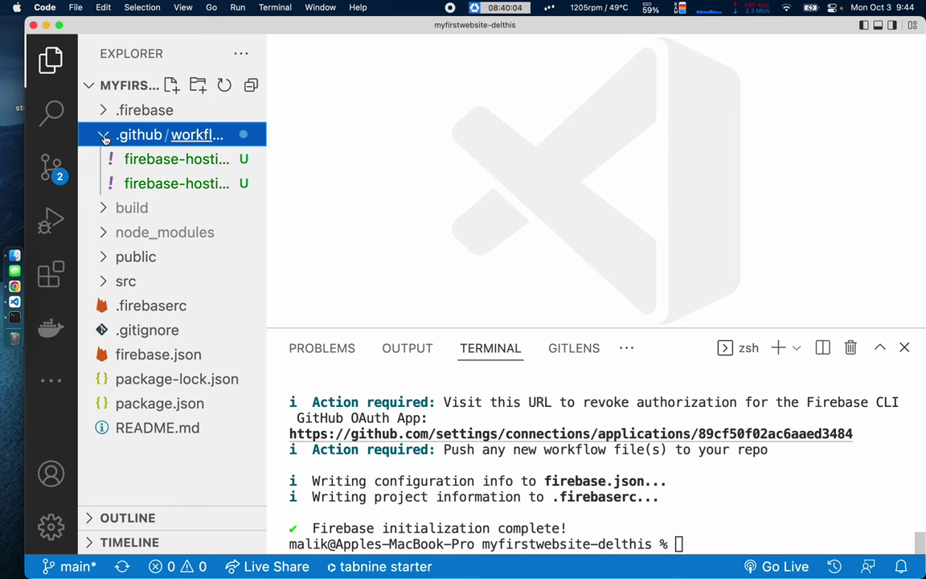
click(149, 163)
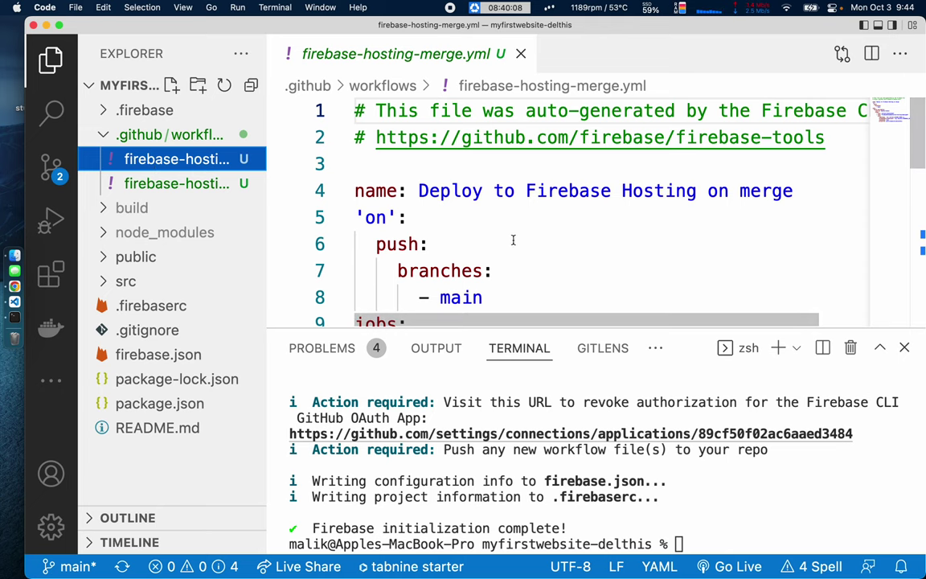
scroll(522, 238, down, 4)
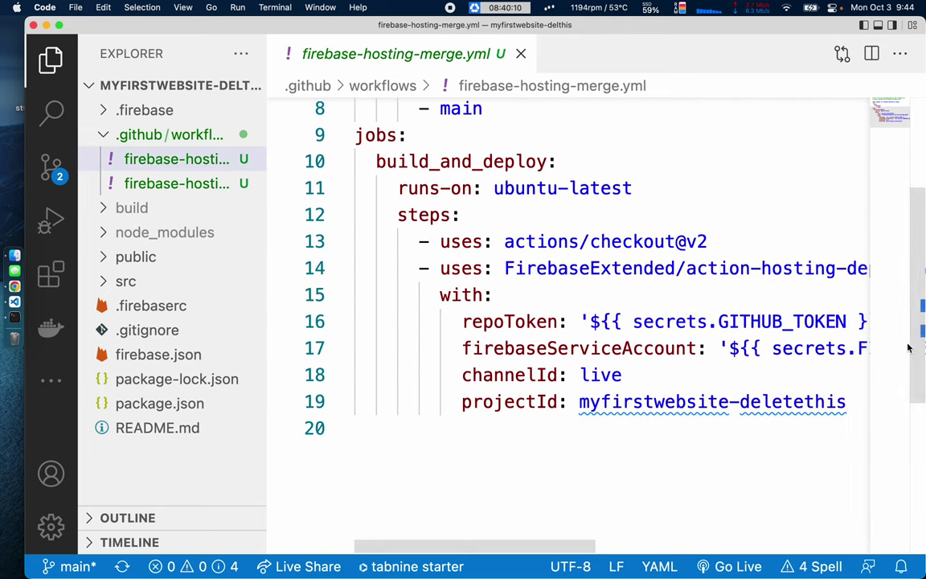
key(super+j)
scroll(530, 268, up, 2)
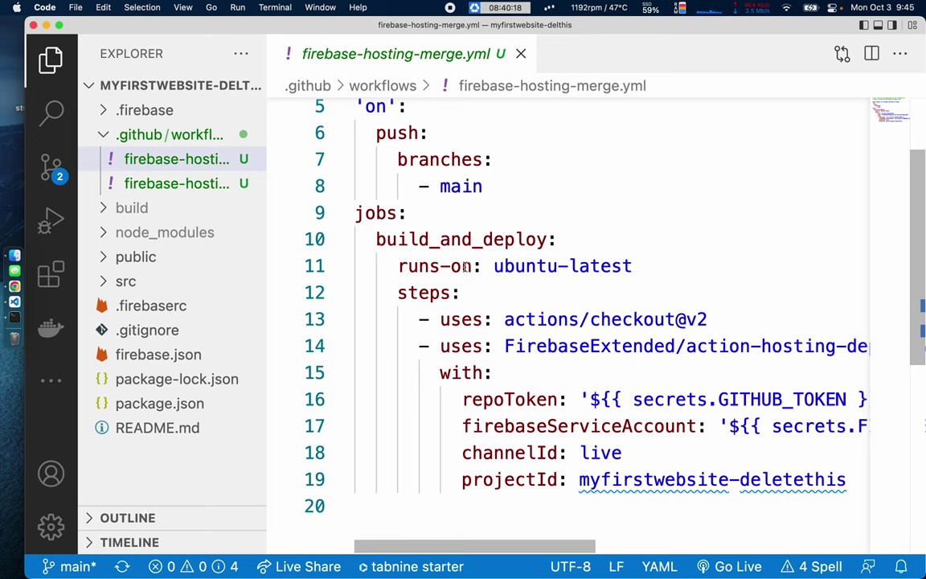
scroll(471, 271, down, 3)
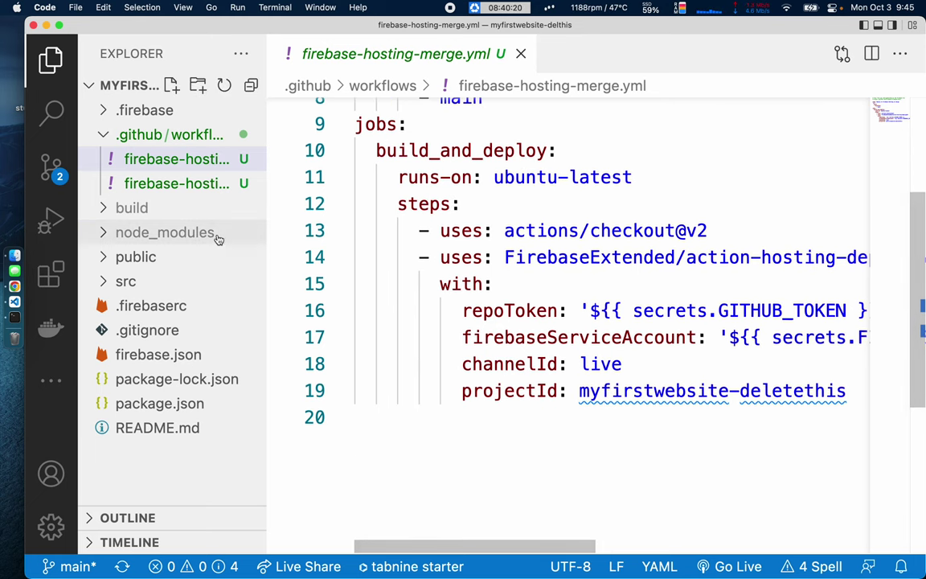
Review firebase-hosting-pull-request.yml, then close it and collapse the .github folder.
click(177, 184)
click(426, 191)
drag(426, 191, 658, 377)
click(656, 377)
scroll(517, 383, down, 5)
scroll(517, 384, up, 5)
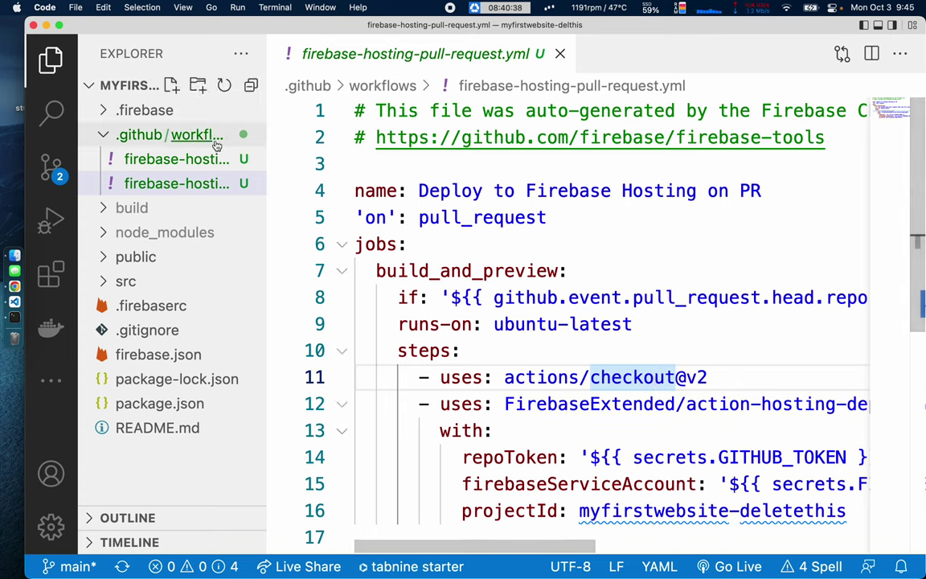
click(560, 54)
click(109, 135)
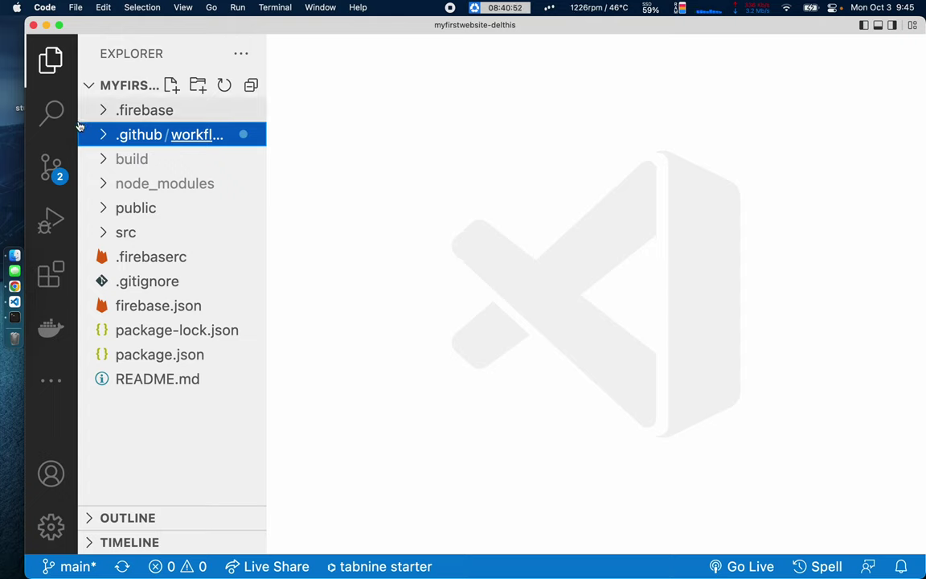
click(103, 135)
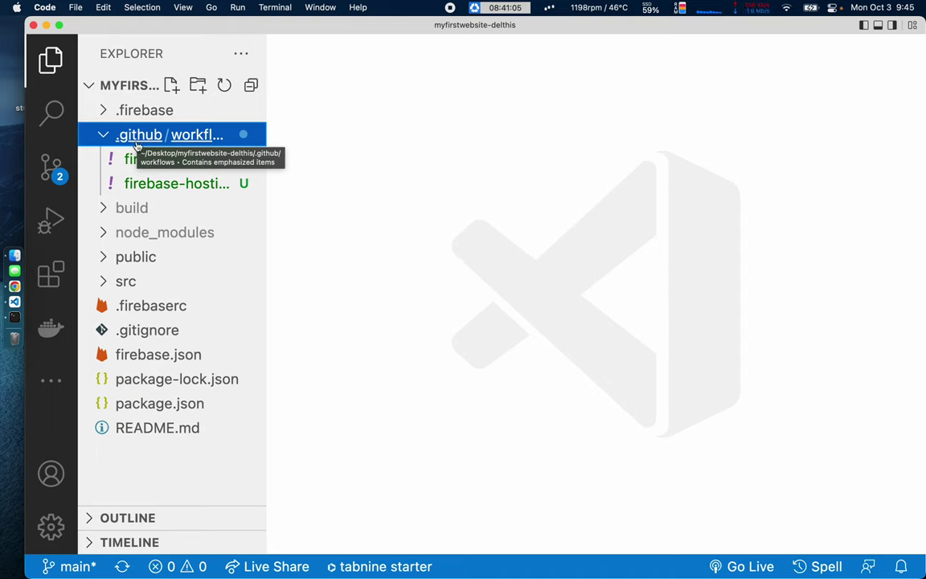
click(98, 129)
click(51, 167)
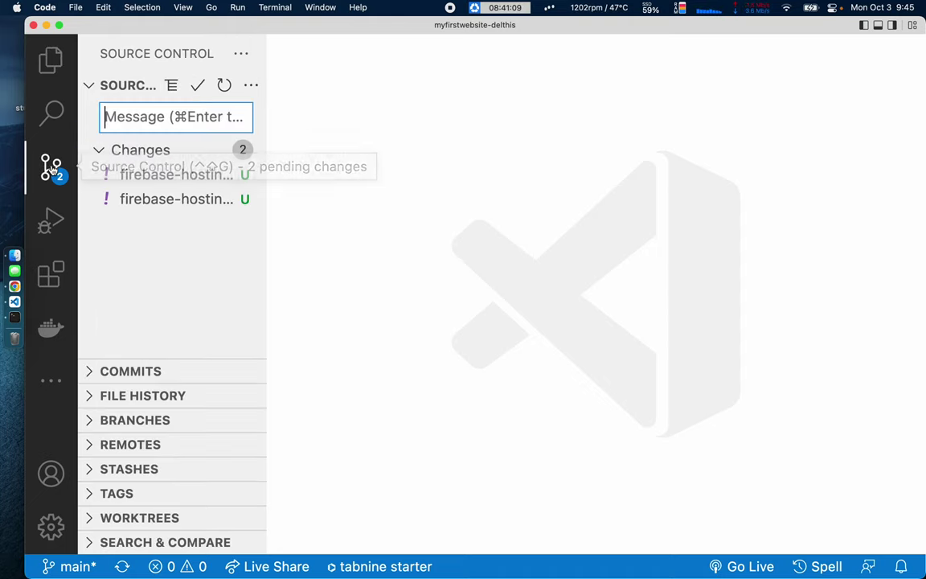
click(51, 59)
click(359, 143)
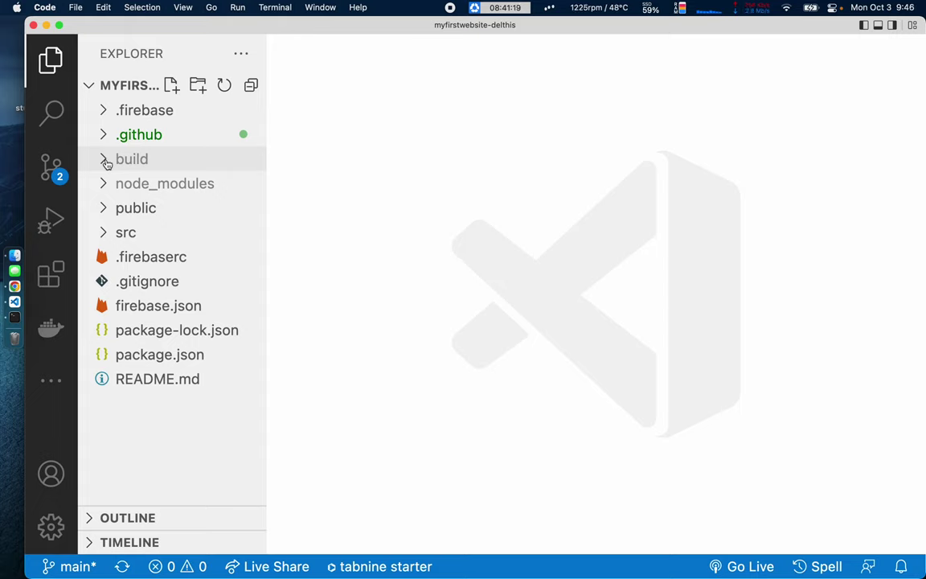
Delete the /build line from .gitignore and save the file.
click(119, 281)
scroll(377, 250, down, 5)
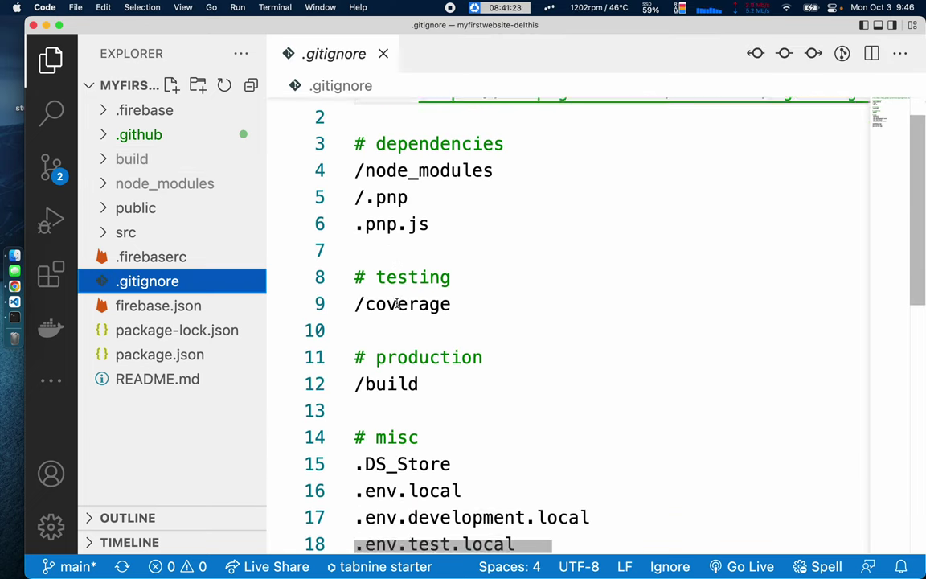
double_click(385, 265)
triple_click(385, 266)
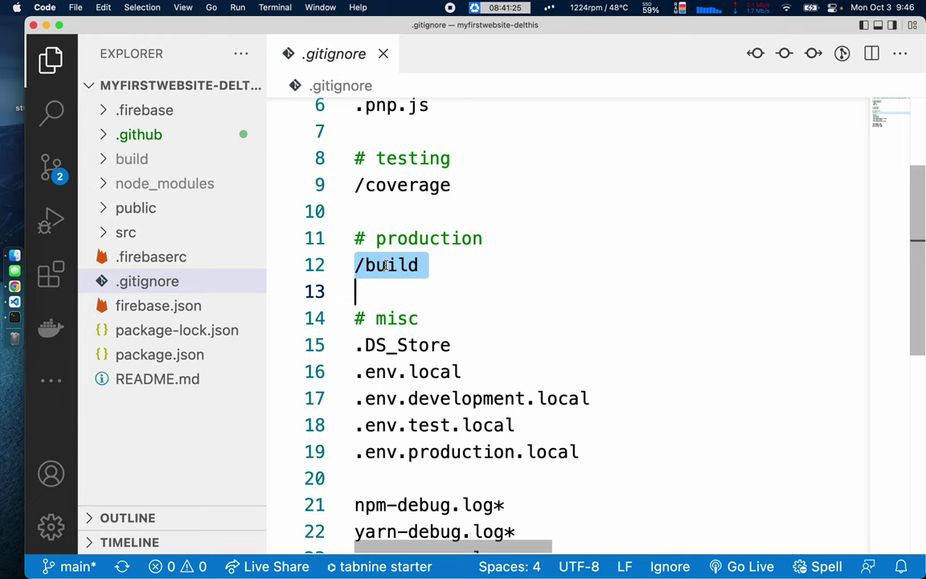
key(BackSpace)
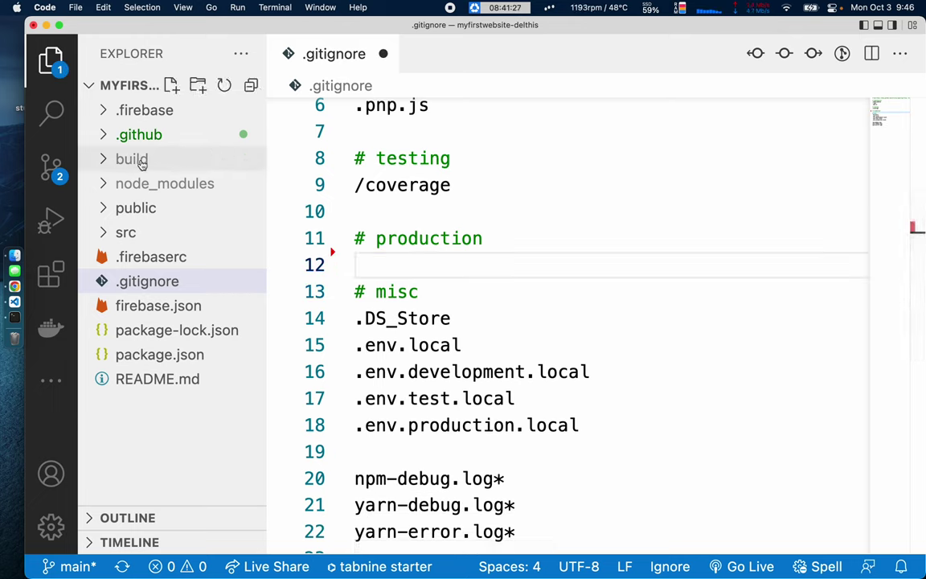
click(477, 213)
key(super+s)
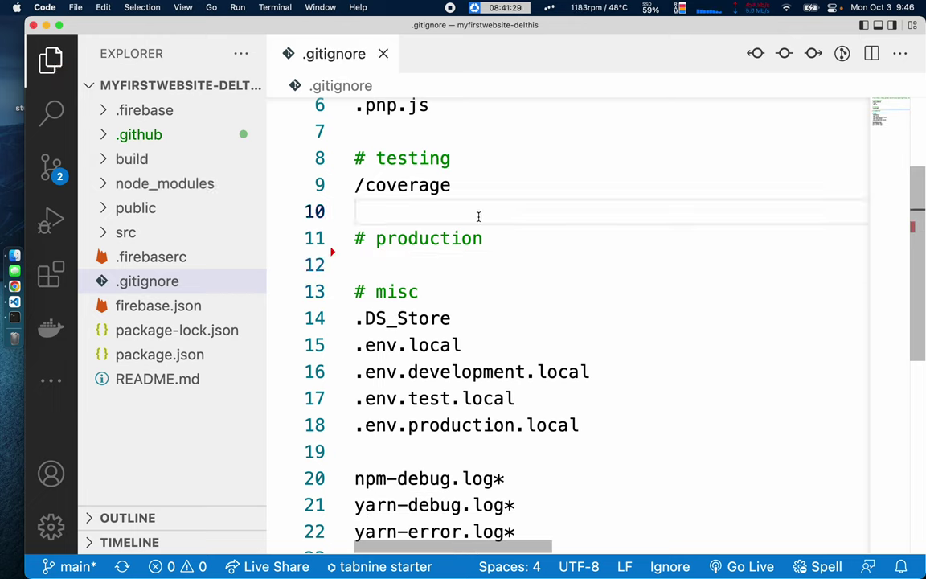
Check the build folder's files, then go to Source Control showing 16 pending changes.
click(145, 166)
click(104, 160)
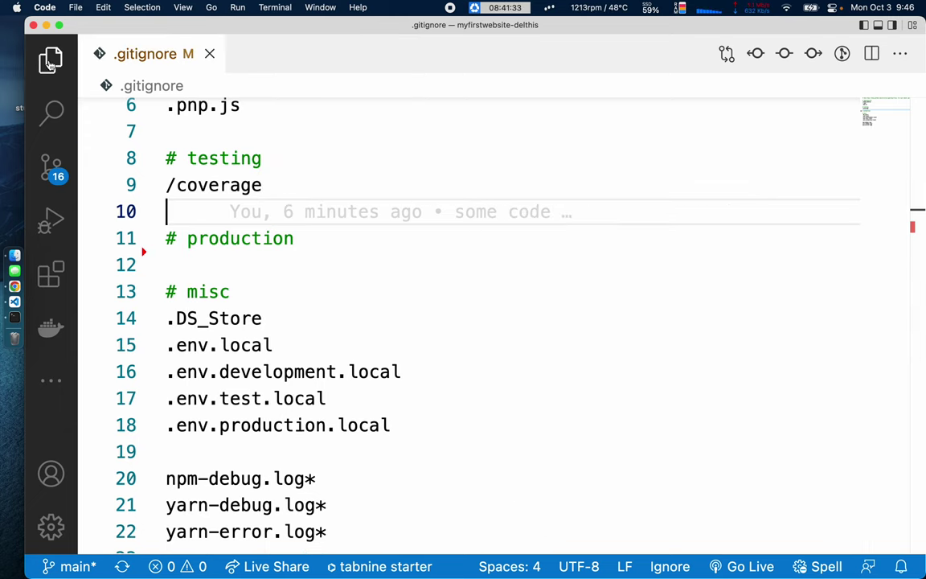
click(51, 60)
click(51, 61)
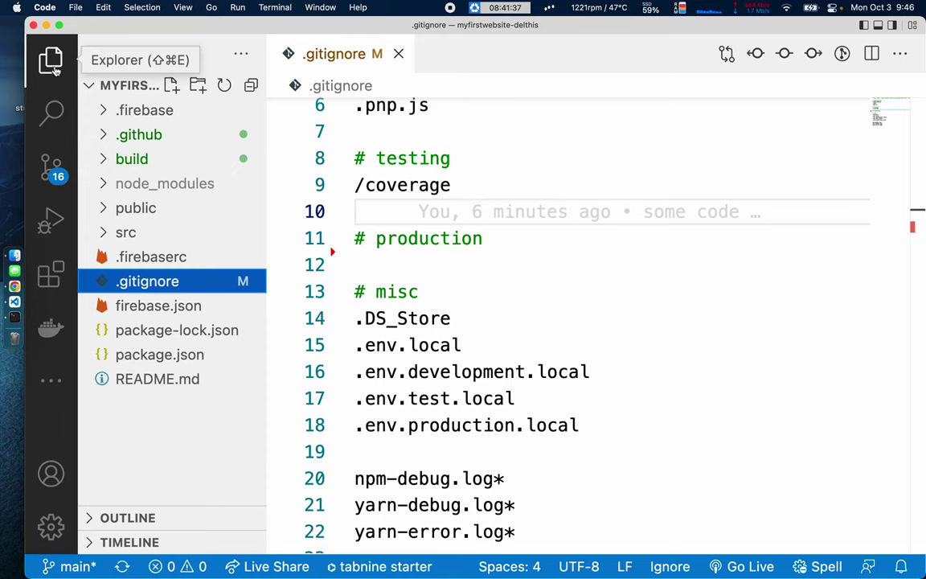
click(51, 166)
click(120, 119)
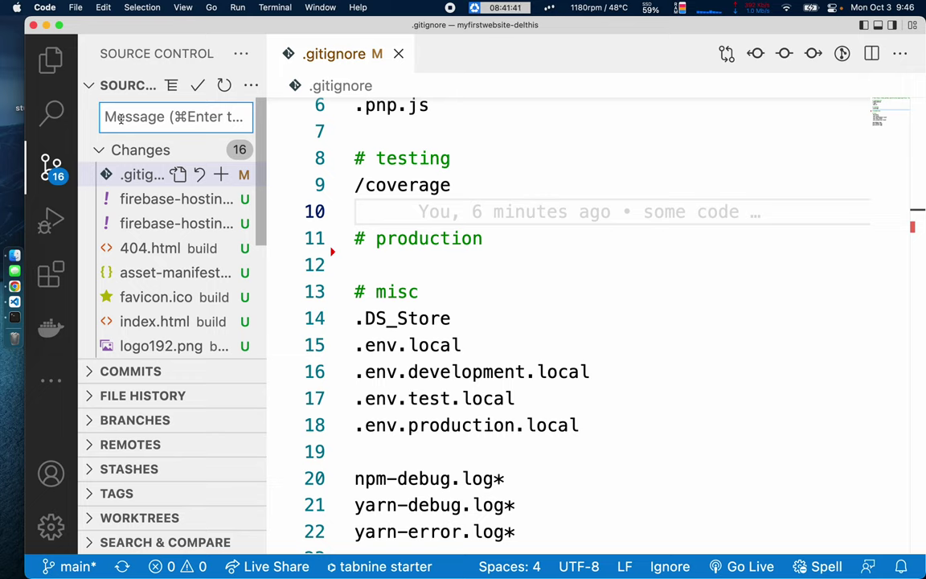
Commit all pending changes as 'github actions added' and sync them to GitHub.
text(github actions added)
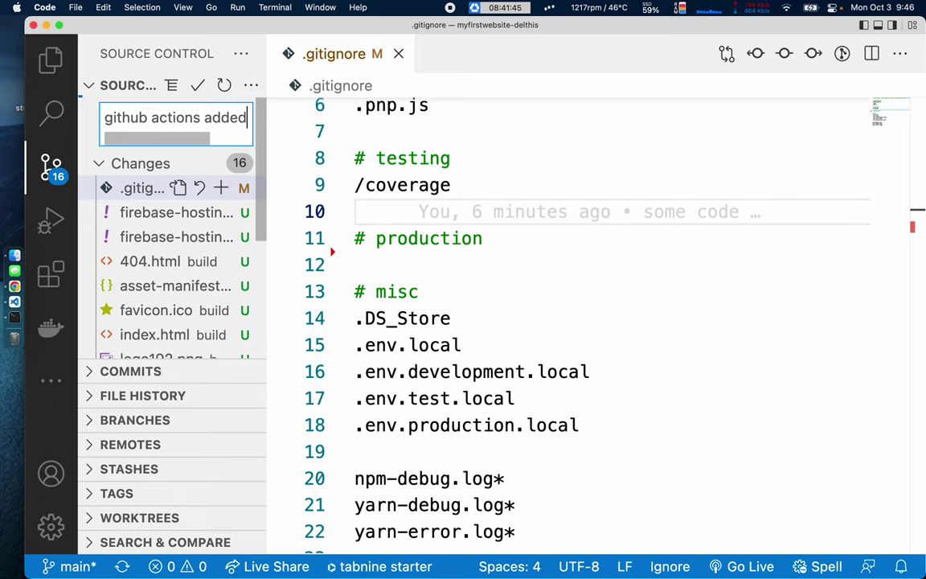
key(super+Return)
click(160, 160)
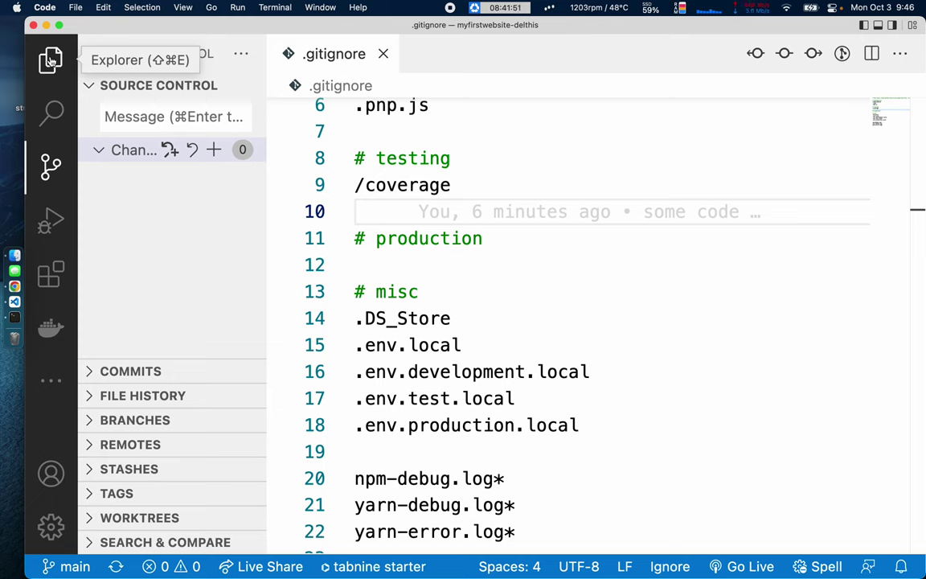
click(50, 60)
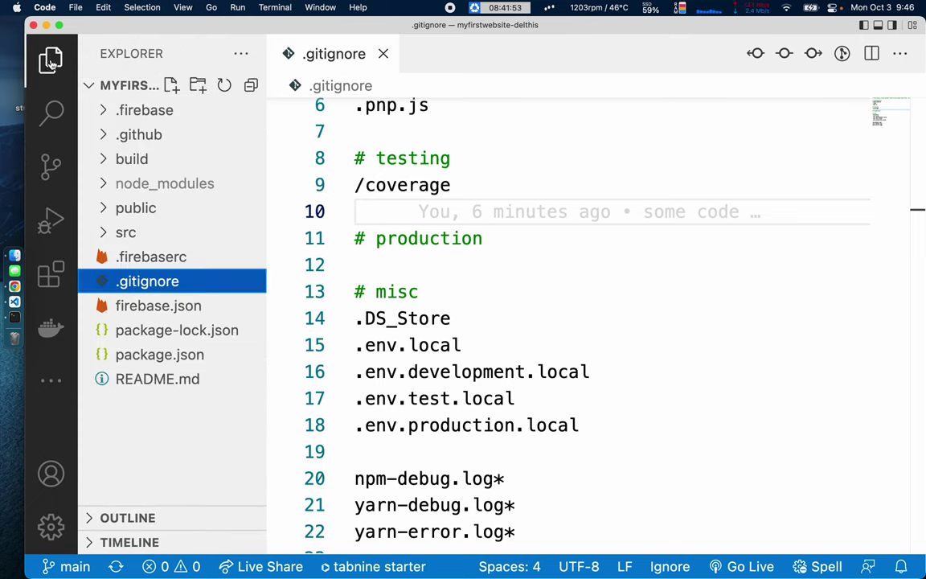
click(49, 166)
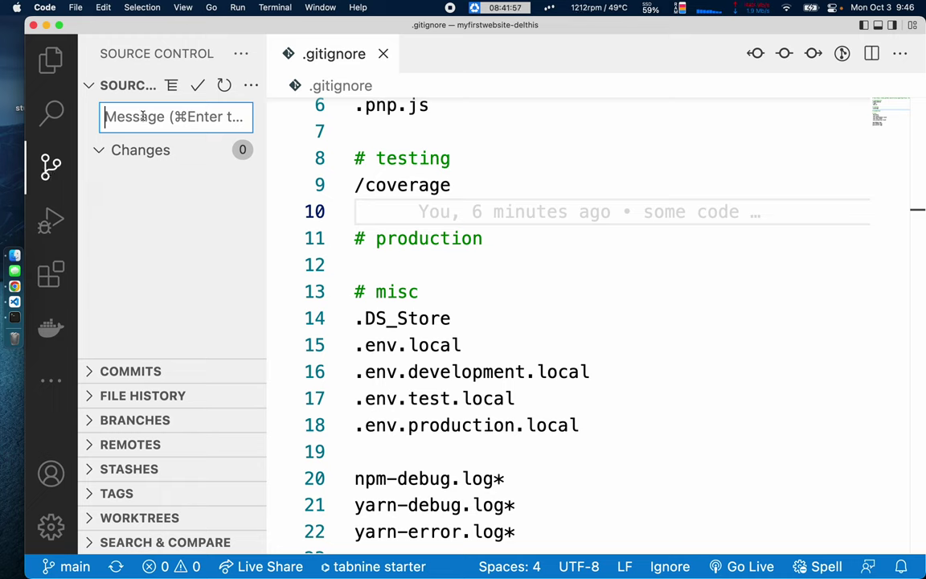
mouse_move(483, 223)
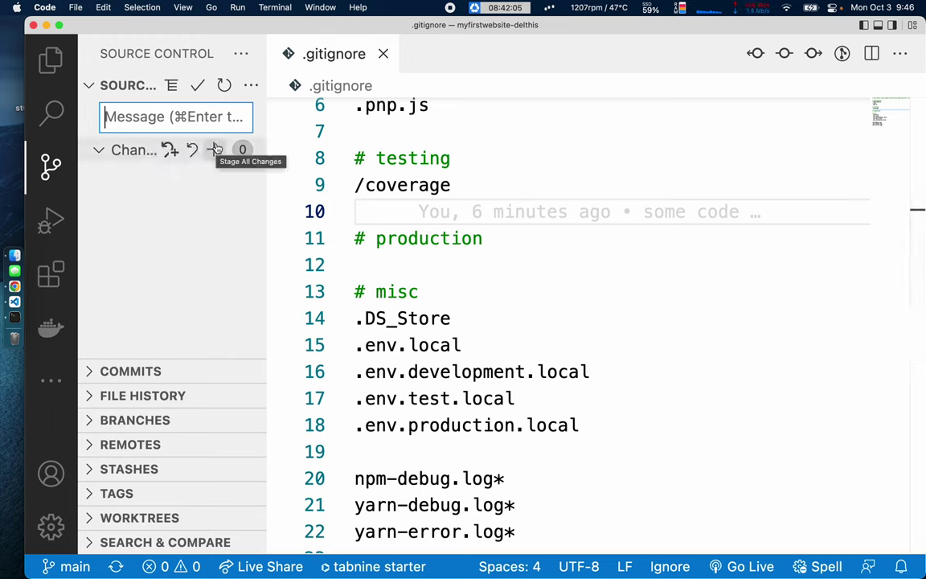
key(ctrl+Right)
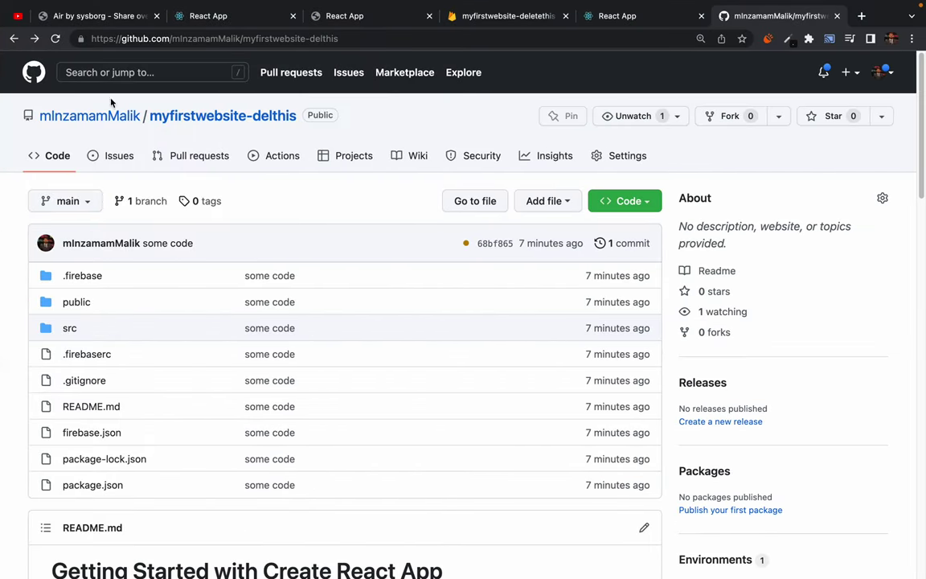
Reload the repository and open the 'github actions added' run's build_and_deploy job log.
click(54, 38)
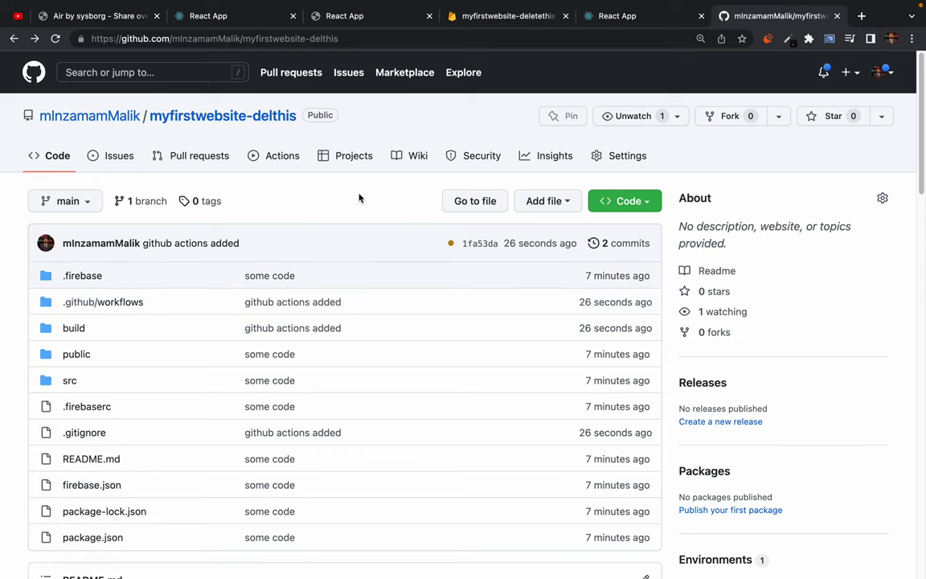
click(270, 157)
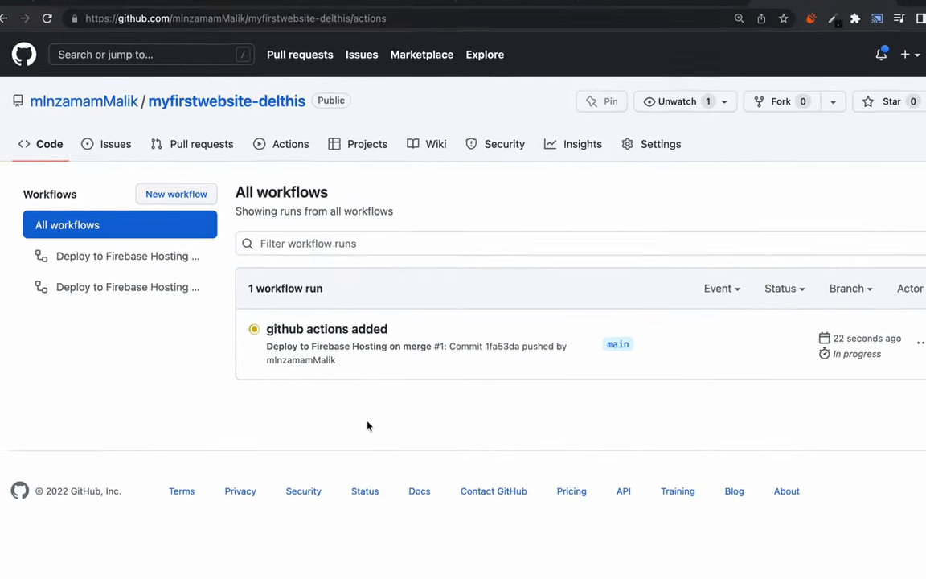
click(338, 332)
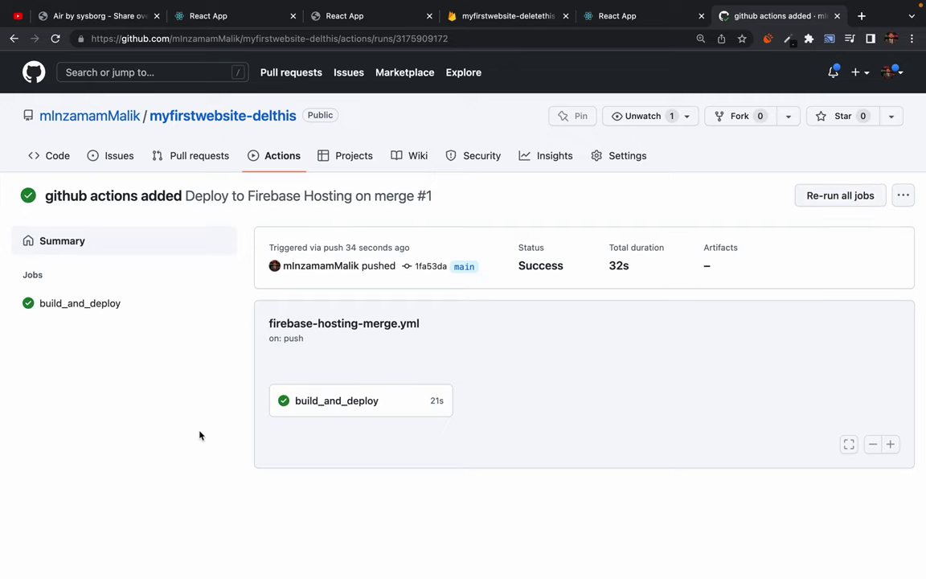
click(339, 401)
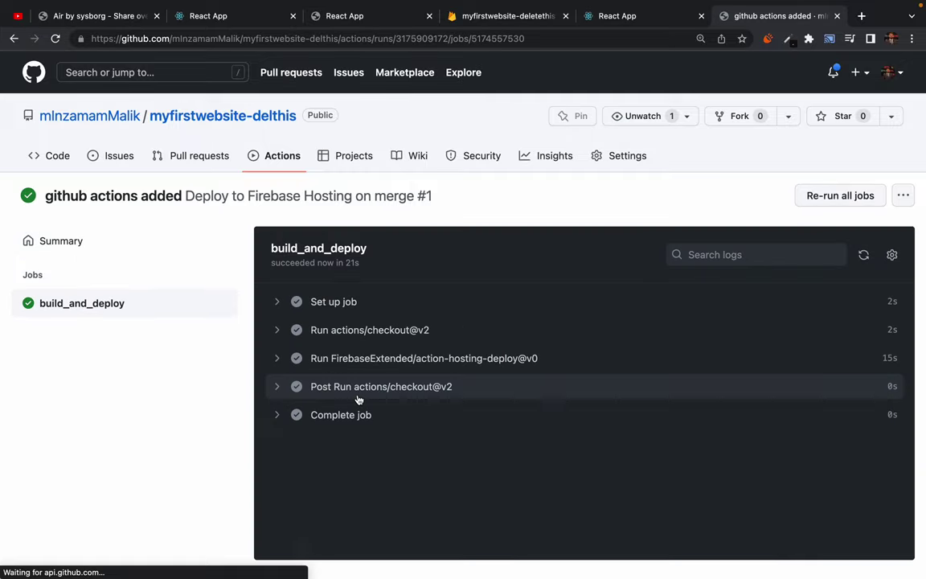
key(super+Tab)
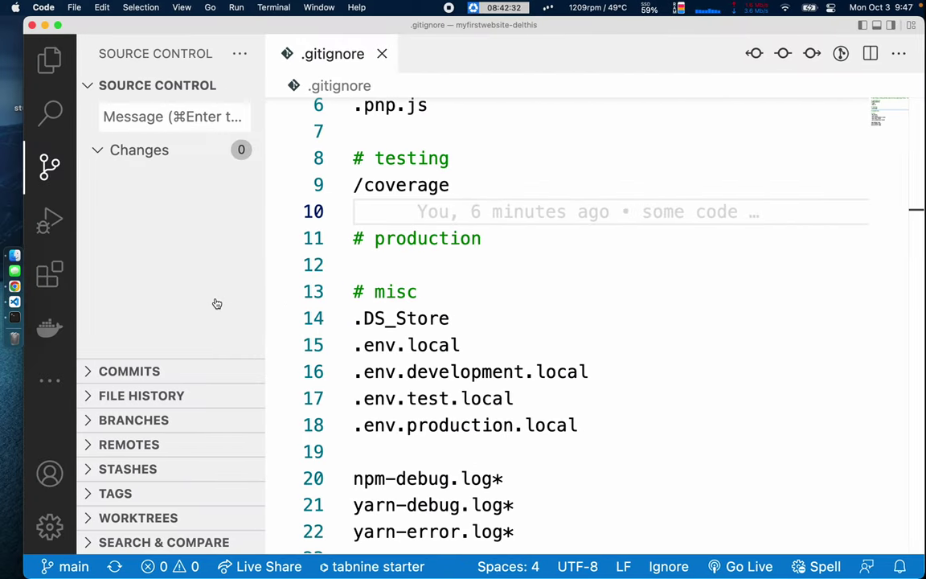
click(51, 63)
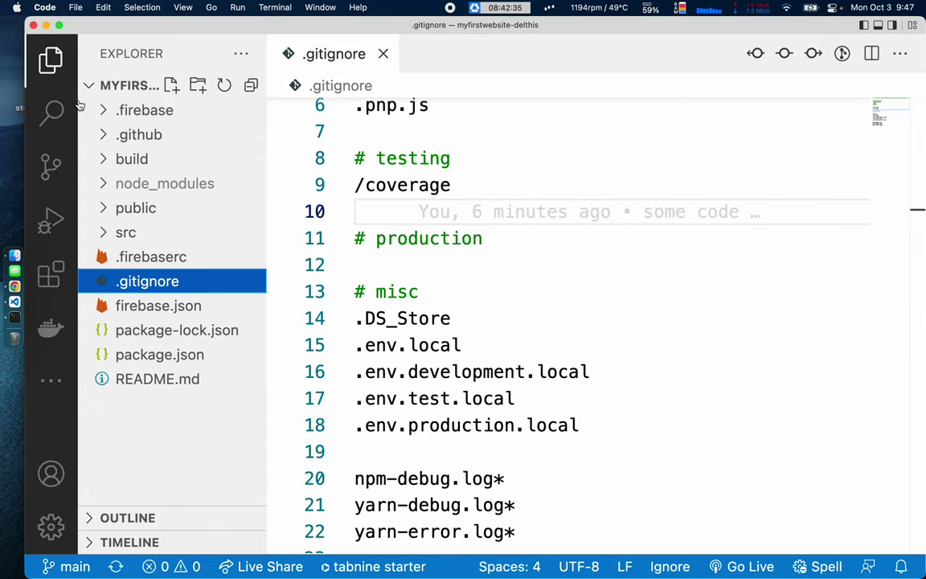
Read through .github/workflows/firebase-hosting-merge.yml.
click(138, 134)
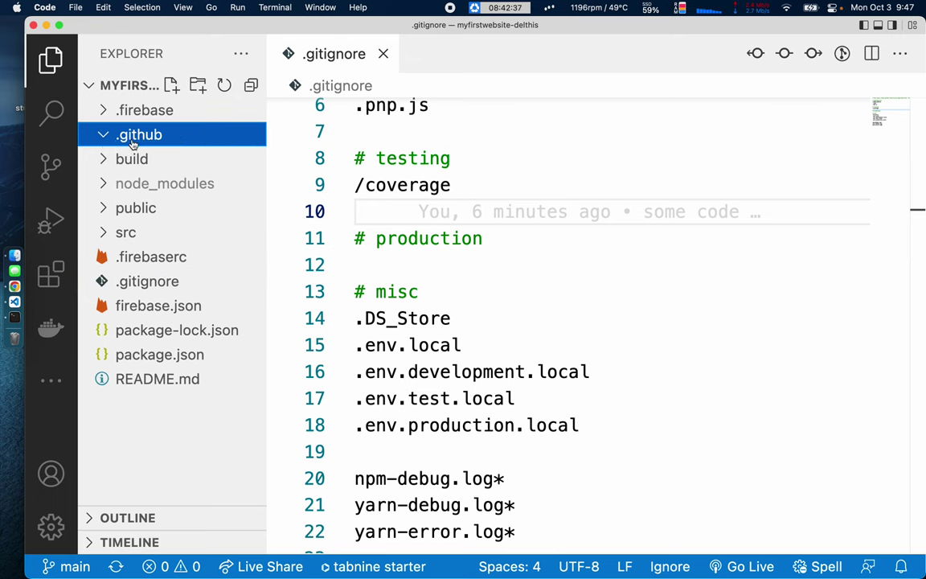
click(162, 170)
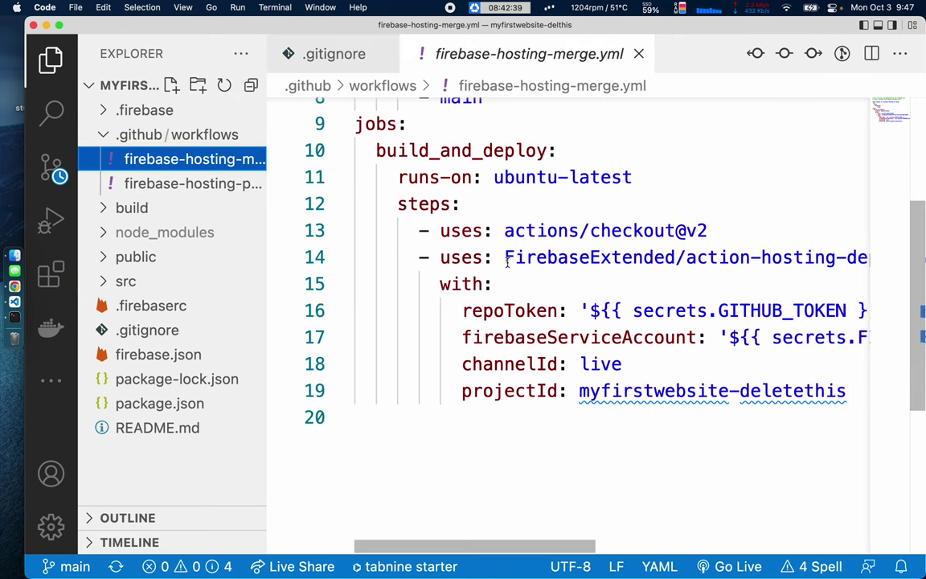
scroll(507, 262, right, 3)
scroll(507, 262, right, 5)
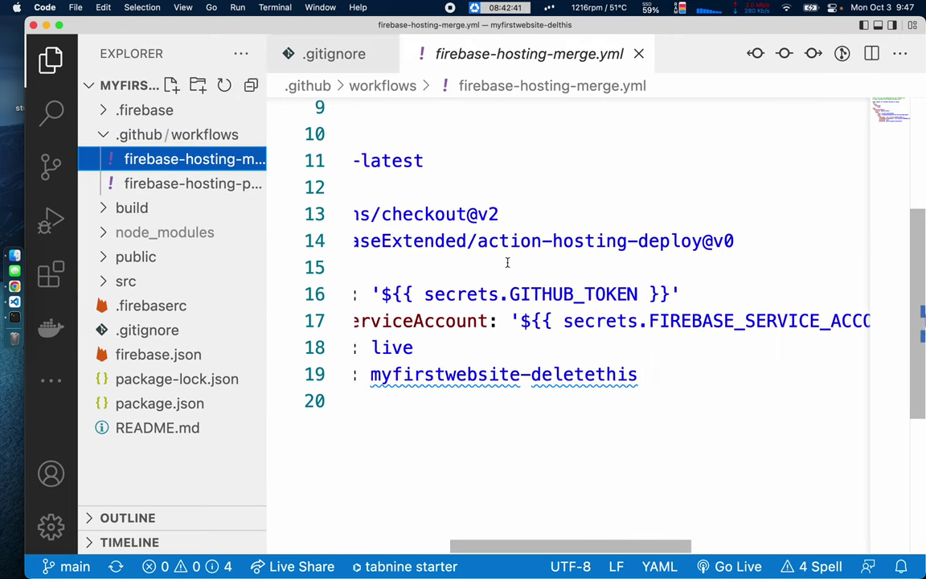
scroll(507, 262, left, 6)
scroll(498, 257, up, 3)
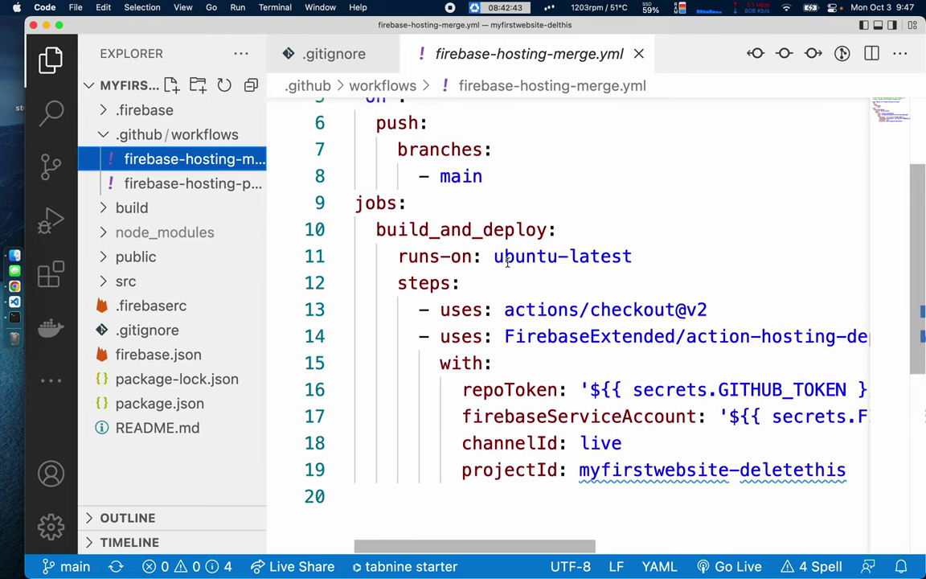
scroll(418, 201, up, 3)
Review firebase-hosting-pull-request.yml with the file tree hidden for a wider view.
click(186, 183)
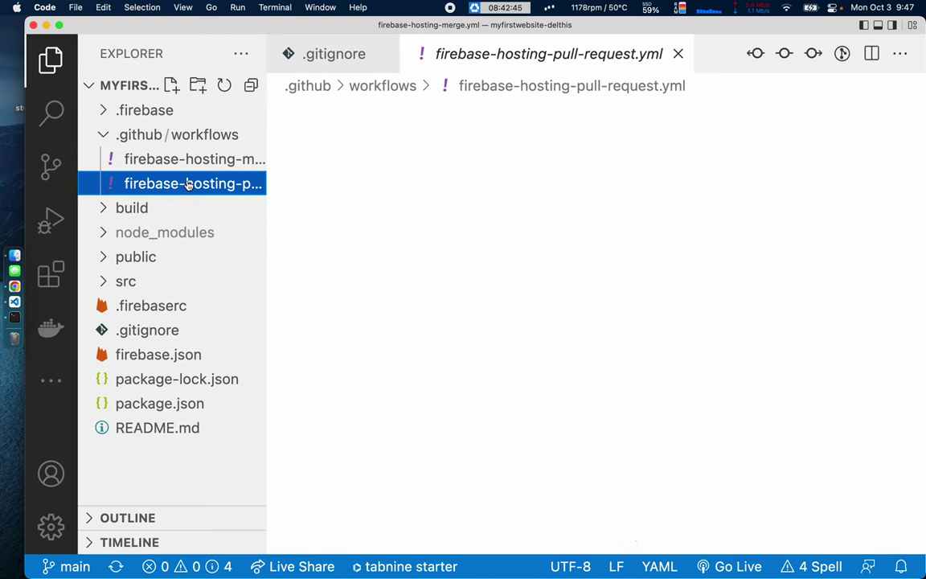
scroll(527, 324, down, 2)
key(super+b)
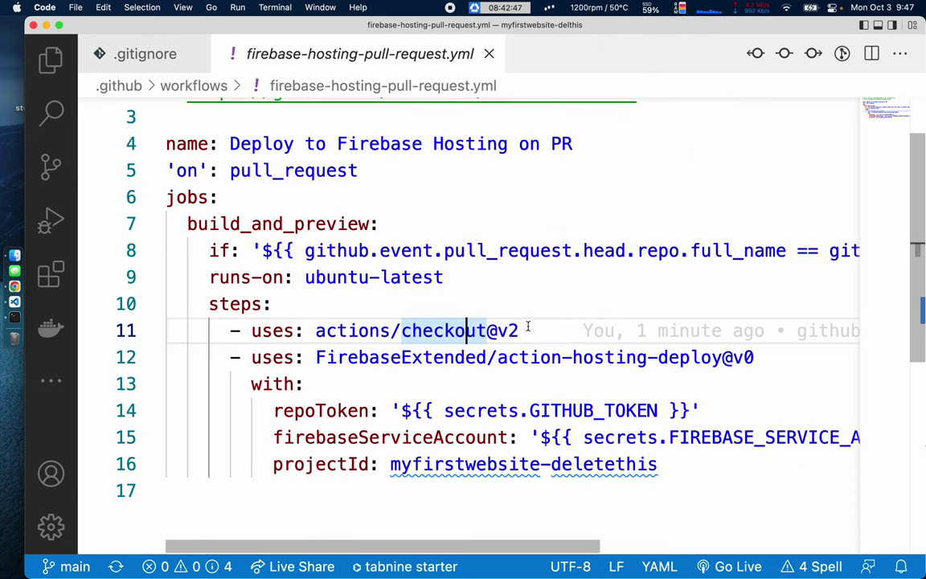
scroll(482, 302, down, 2)
scroll(467, 283, right, 3)
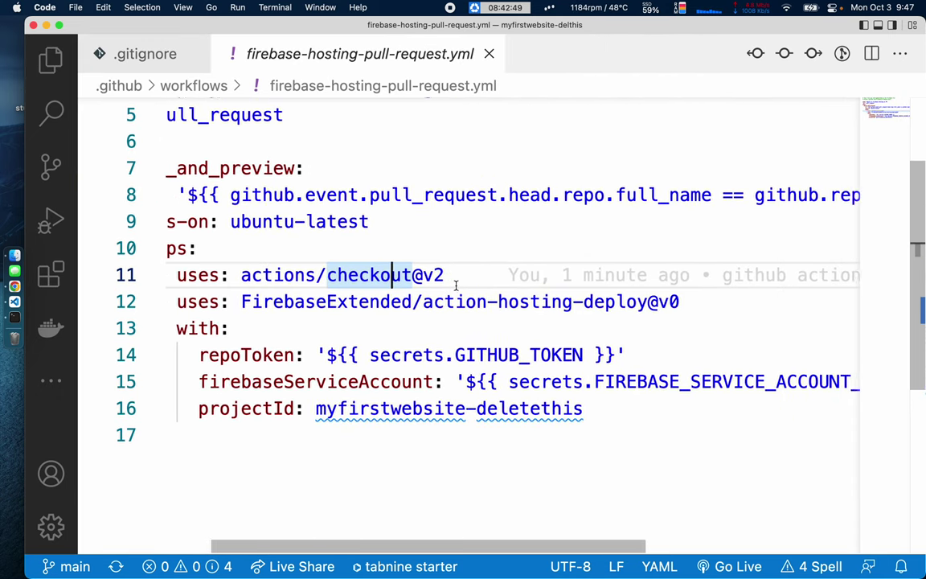
scroll(456, 285, left, 3)
scroll(456, 286, up, 3)
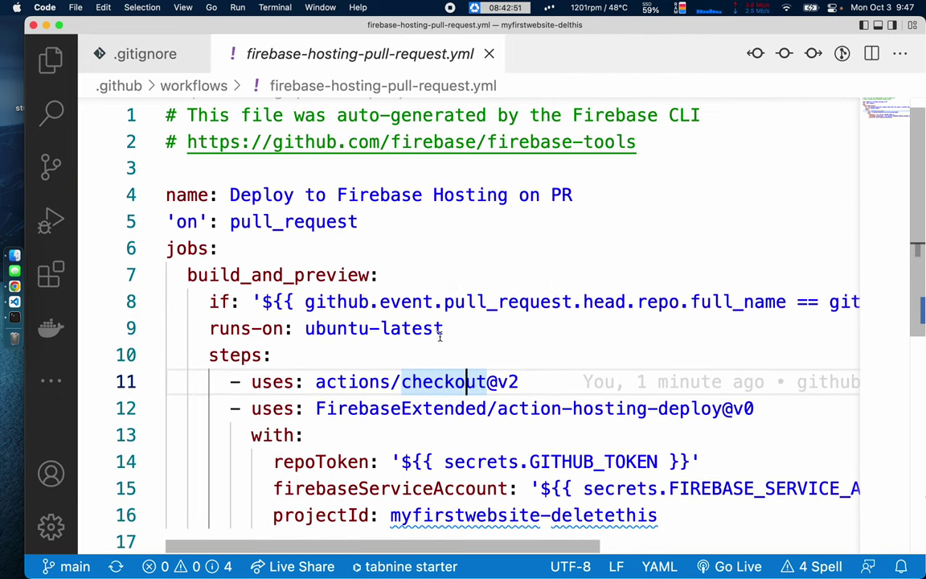
scroll(523, 338, right, 3)
scroll(551, 344, right, 5)
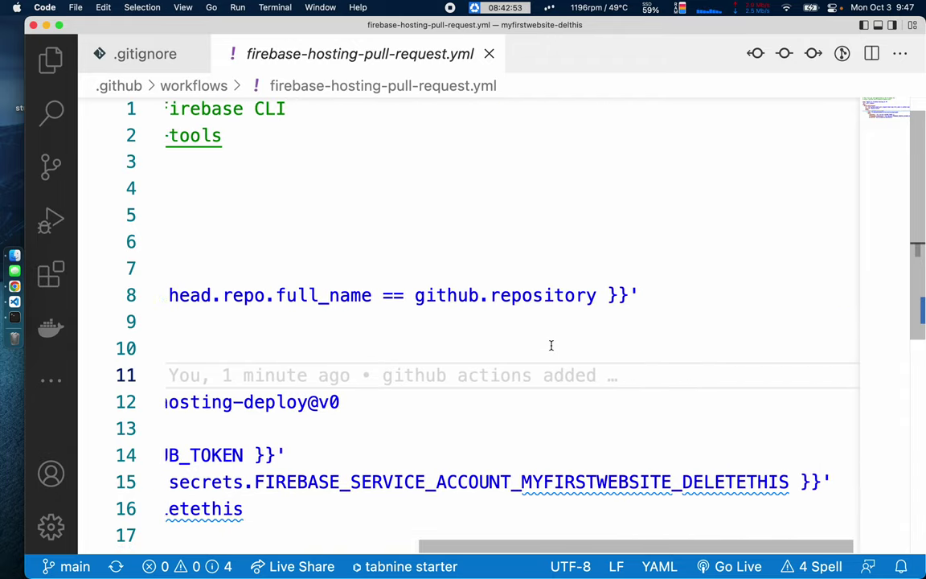
scroll(551, 345, left, 6)
scroll(313, 418, down, 3)
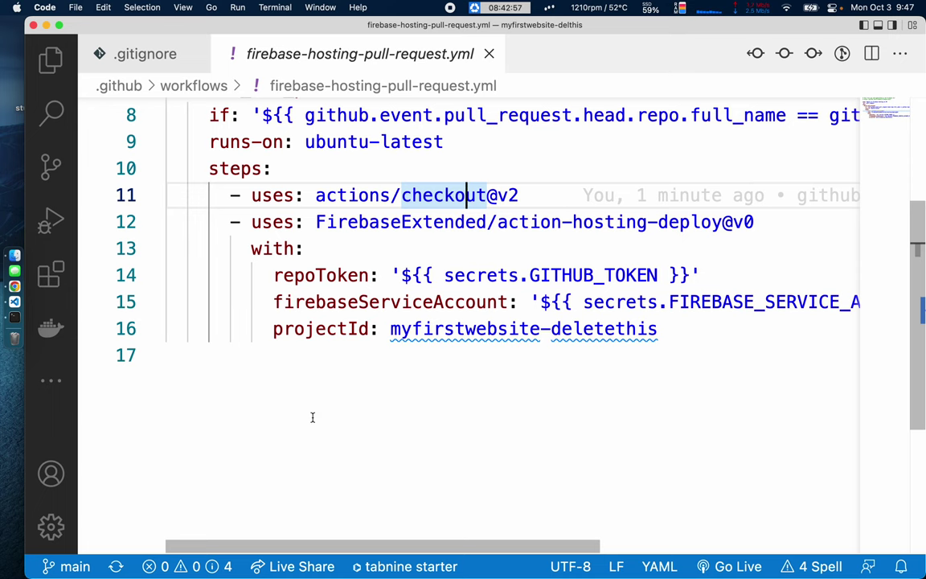
scroll(313, 417, up, 3)
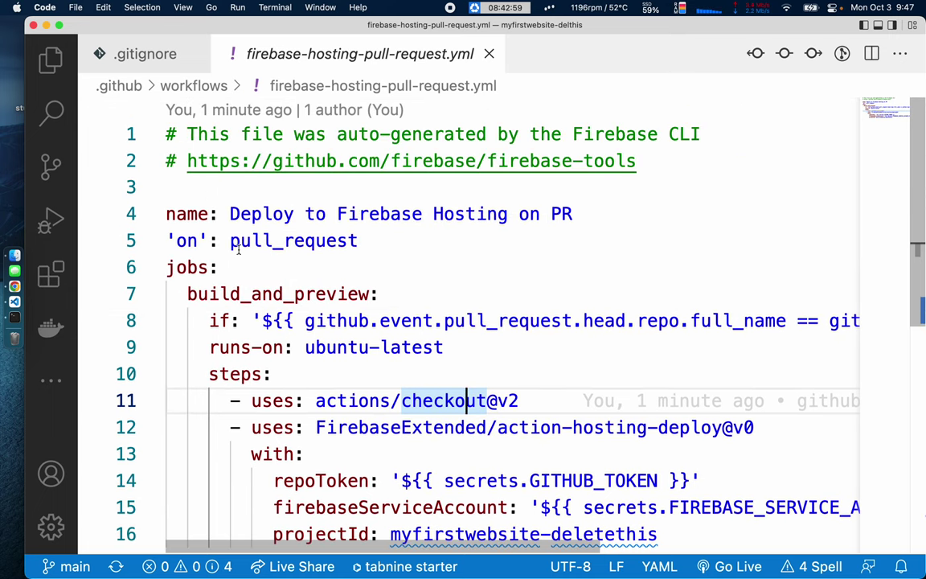
Recheck the deploy job lines 11–18 in the merge workflow, then close the open files.
click(50, 61)
click(149, 159)
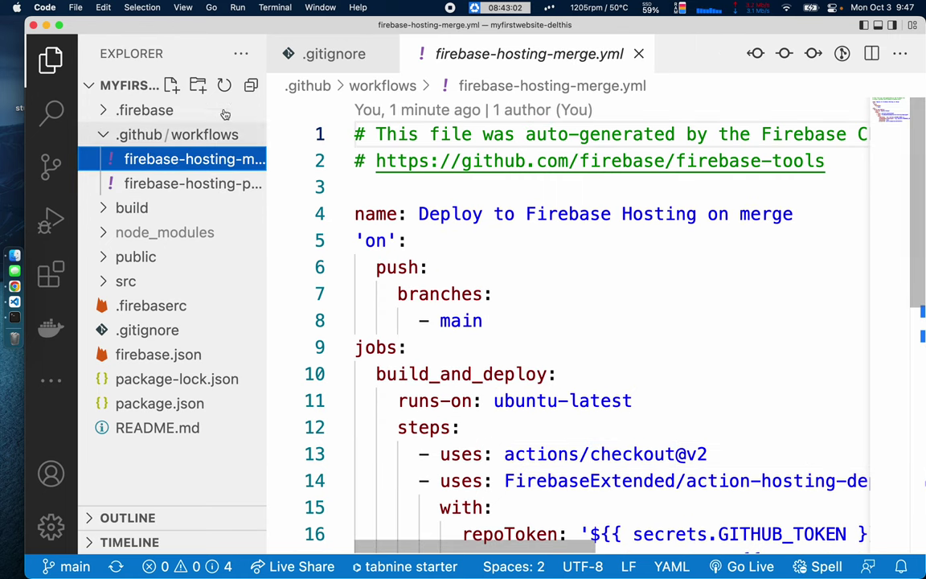
key(super+b)
scroll(282, 241, down, 2)
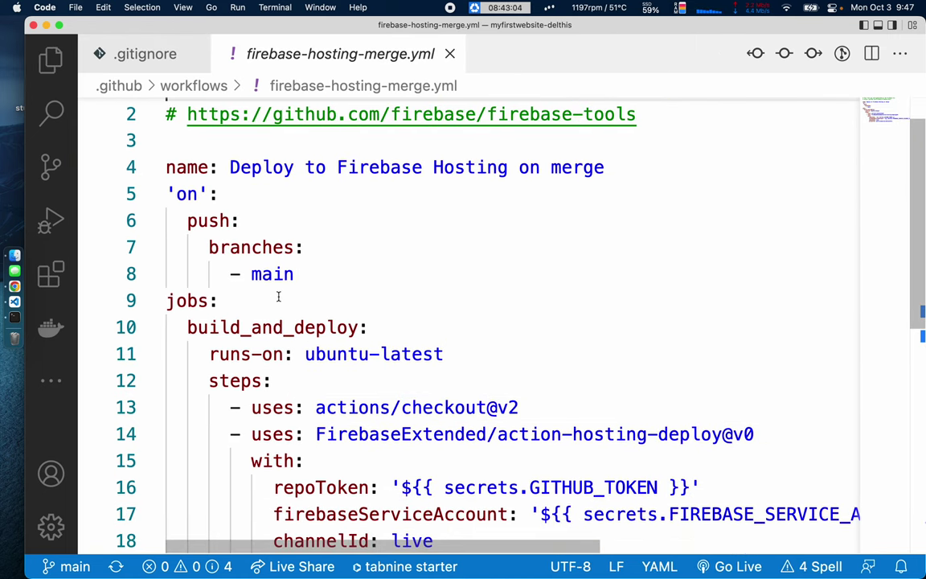
scroll(278, 297, down, 5)
scroll(278, 296, down, 4)
drag(286, 151, 487, 341)
click(568, 431)
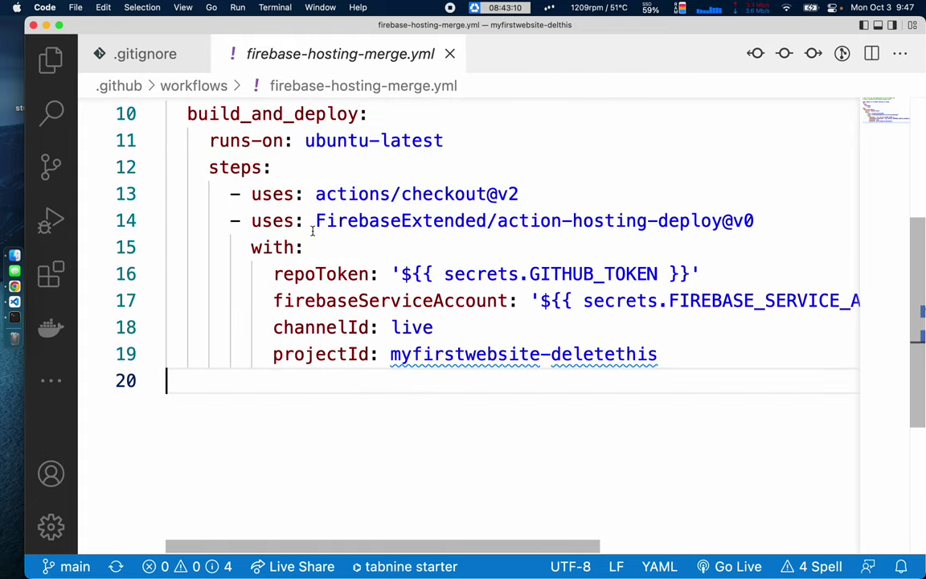
key(ctrl+Tab)
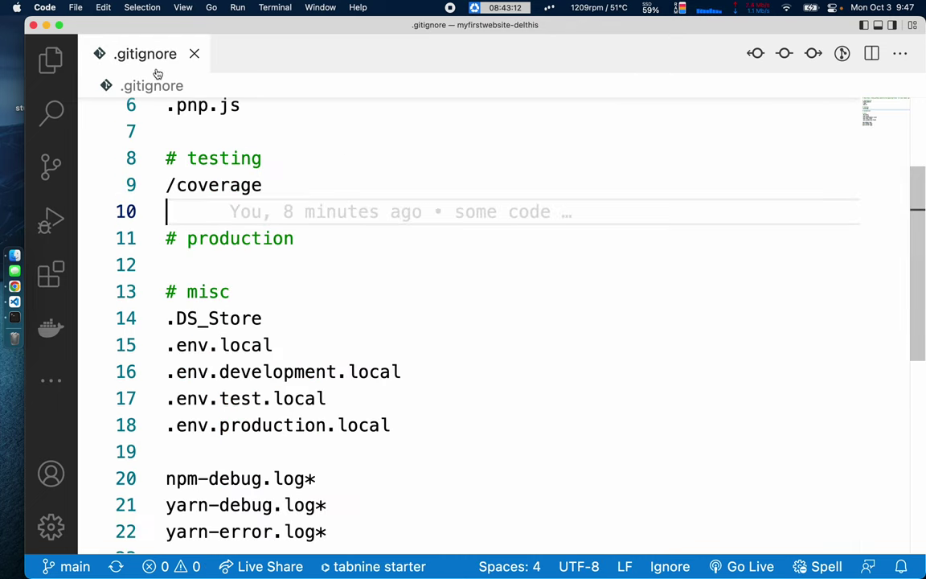
key(super+w)
click(50, 59)
key(ctrl+Right)
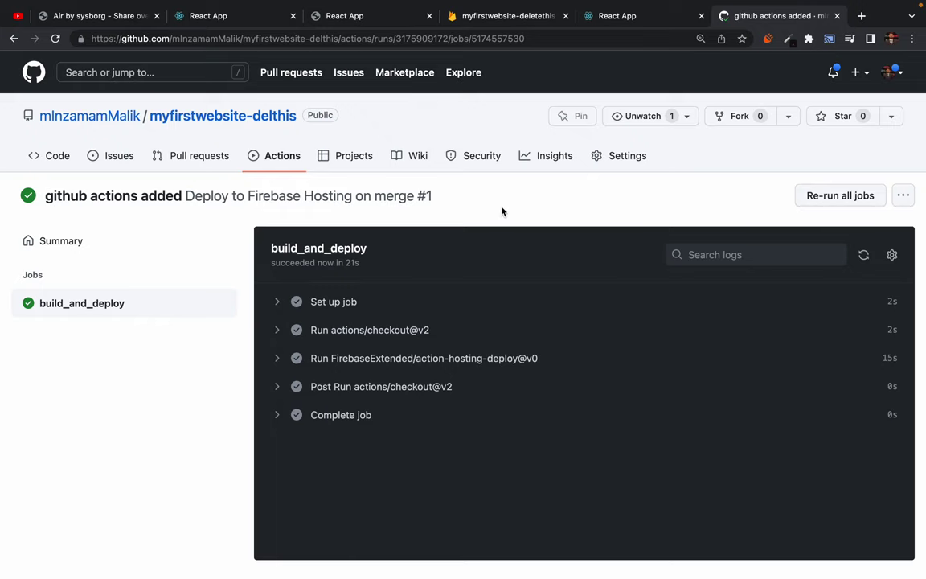
Confirm the successful run in Actions and reload myfirstwebsite-deletethis.web.app to see the deployed resume.
click(271, 157)
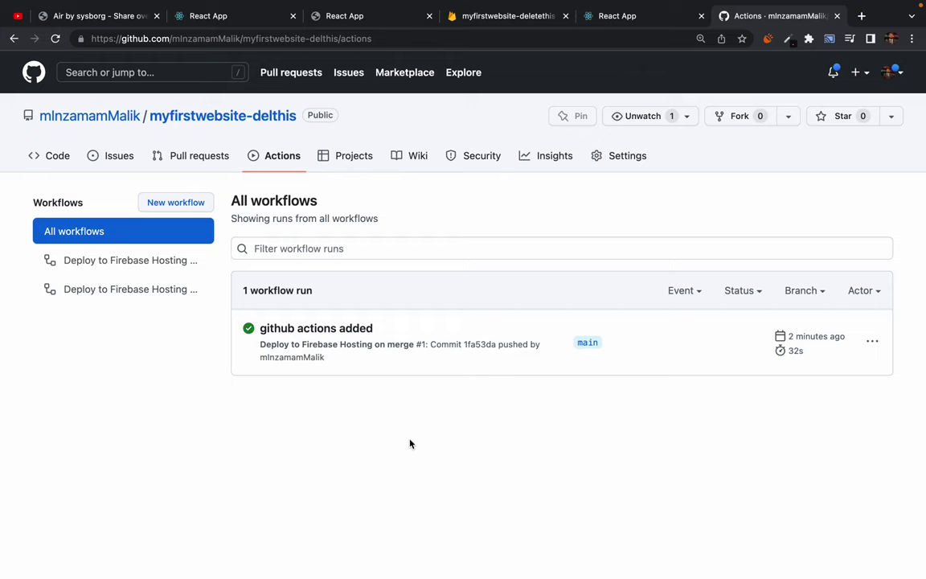
click(616, 17)
click(56, 38)
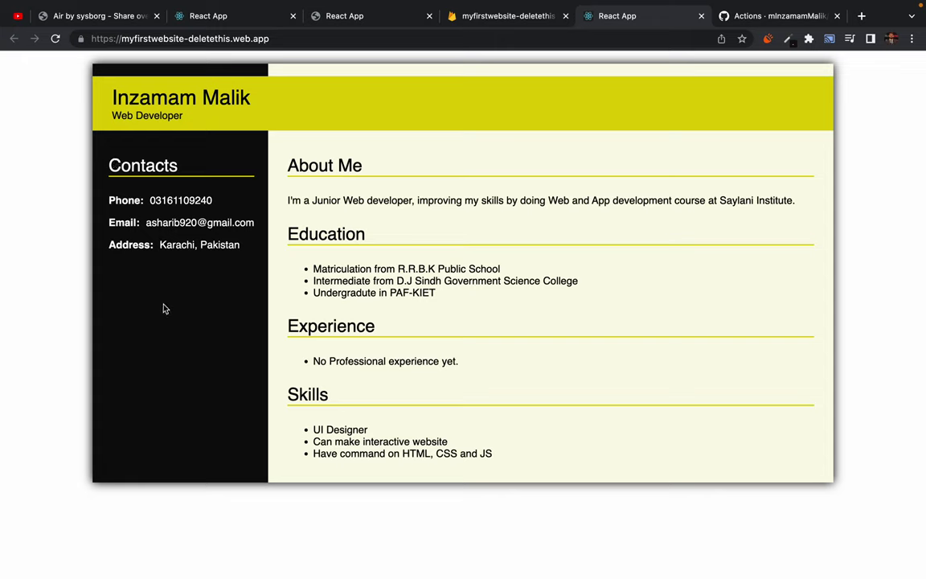
key(ctrl+Left)
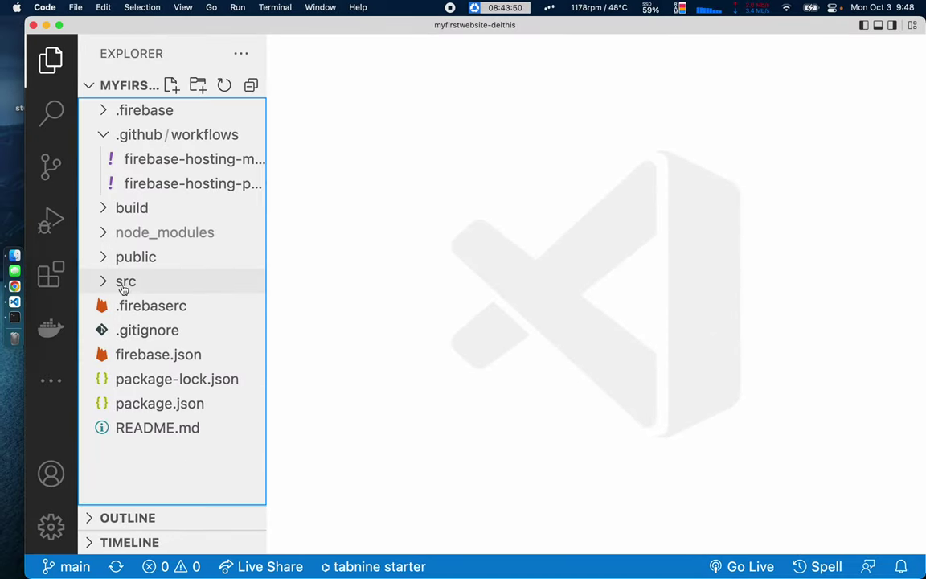
Replace the header name span in src/index.js with a new full name and save.
click(109, 283)
click(114, 307)
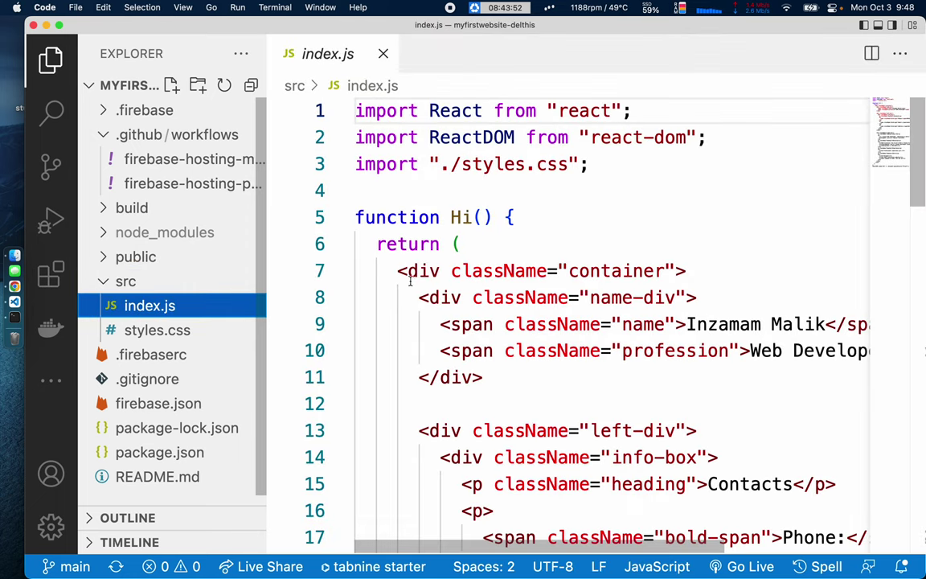
scroll(701, 228, down, 2)
double_click(695, 238)
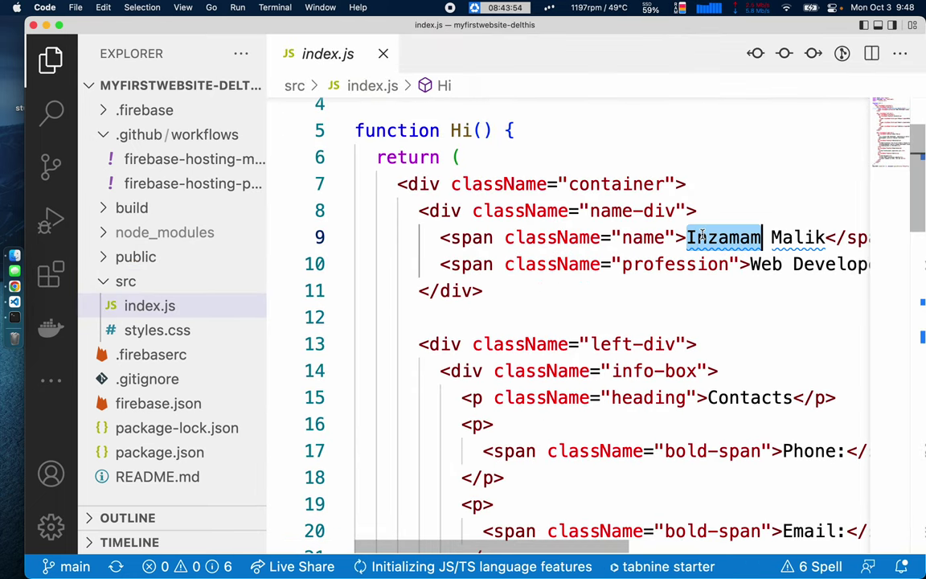
key(alt+shift+Right)
key(BackSpace)
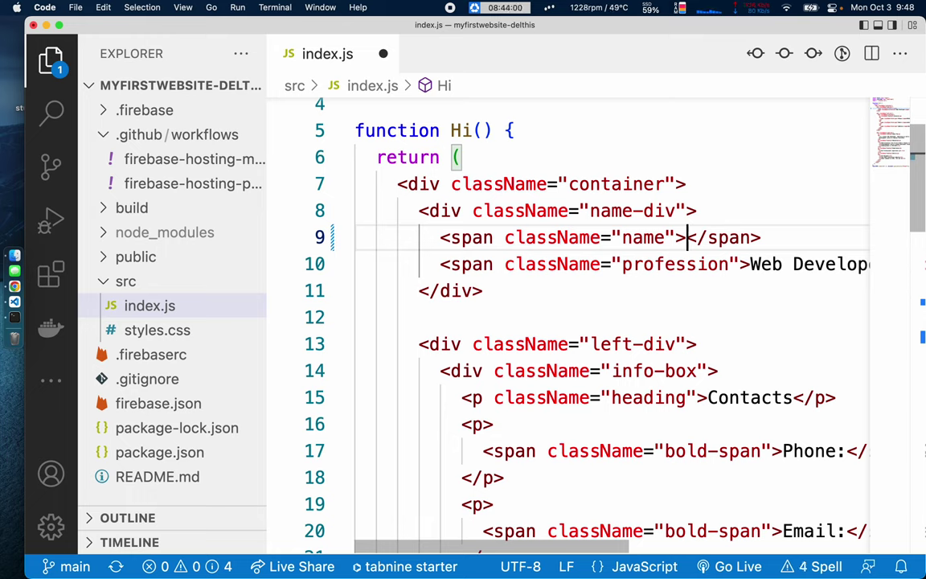
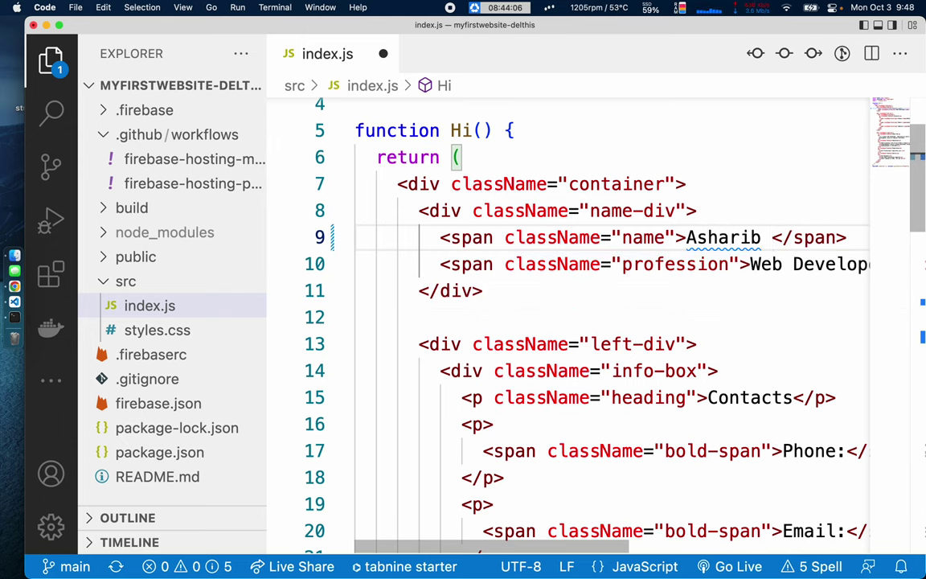
key(super+s)
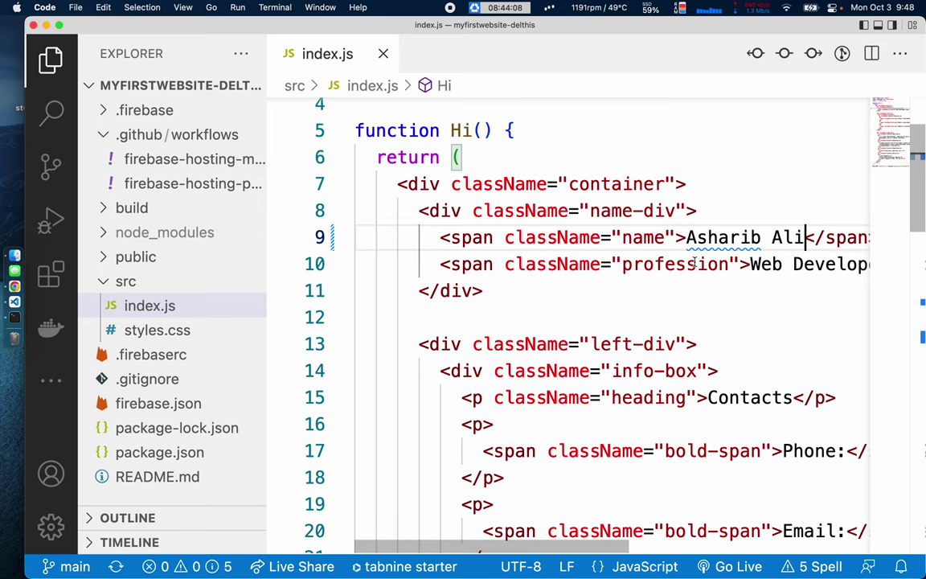
Open the integrated terminal below the index.js code.
scroll(694, 261, right, 2)
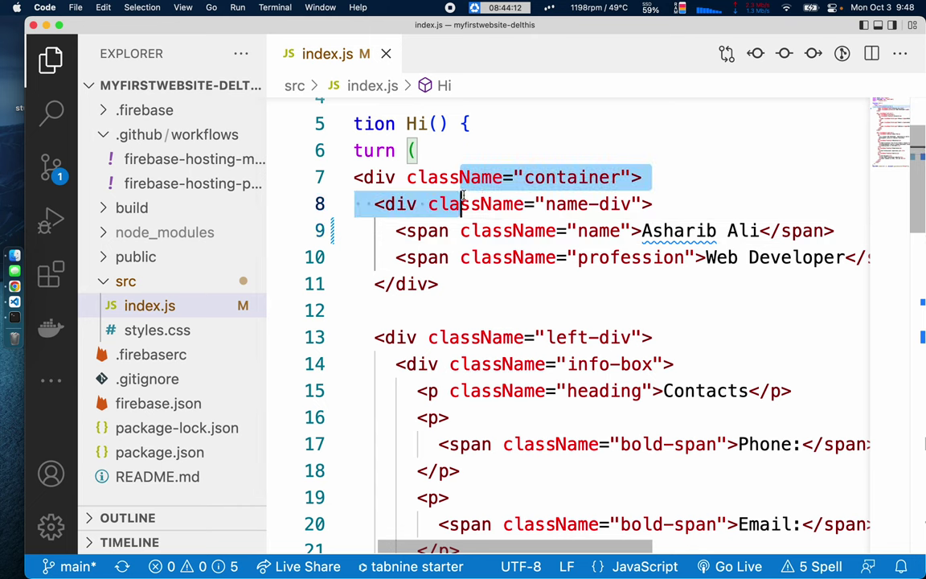
click(555, 309)
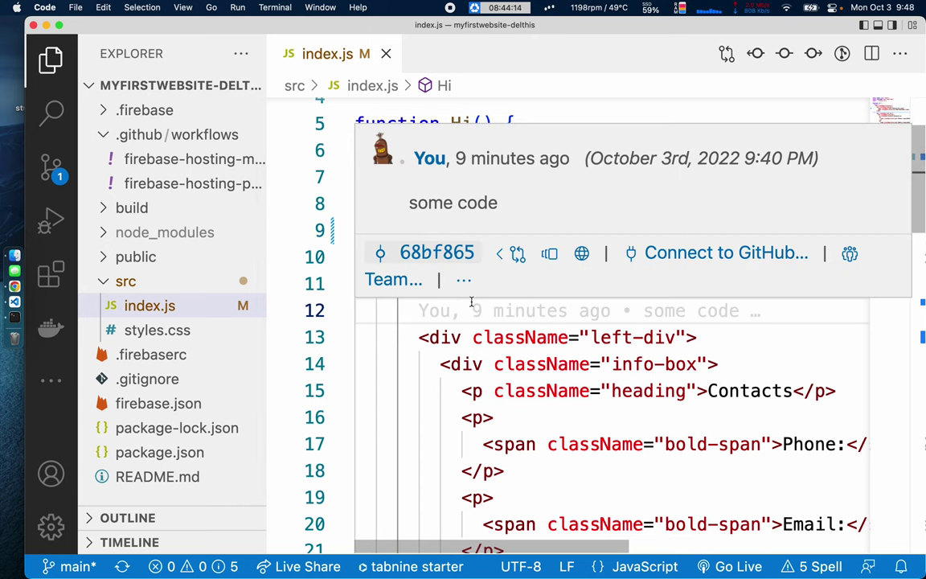
key(ctrl+grave)
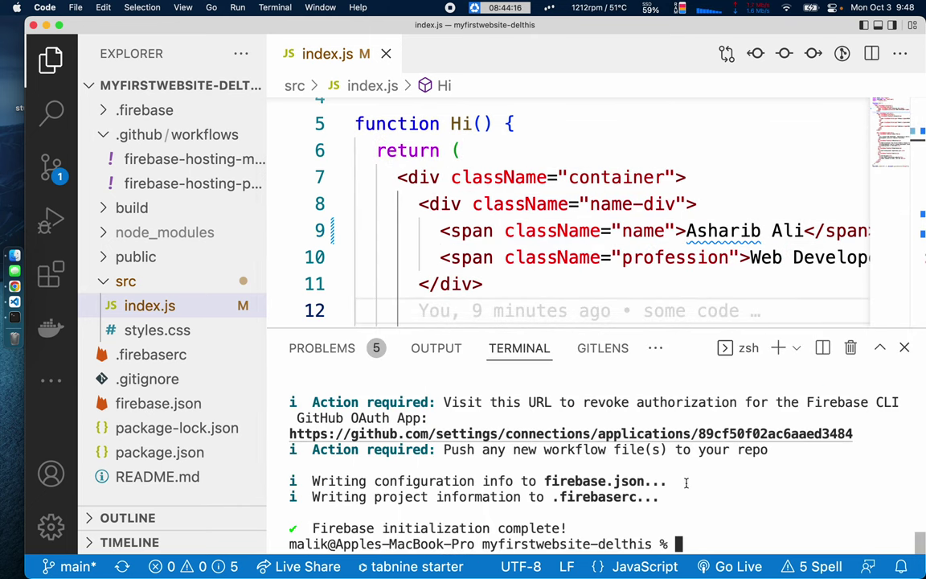
Run npm run build and check the regenerated build folder.
text(npm r)
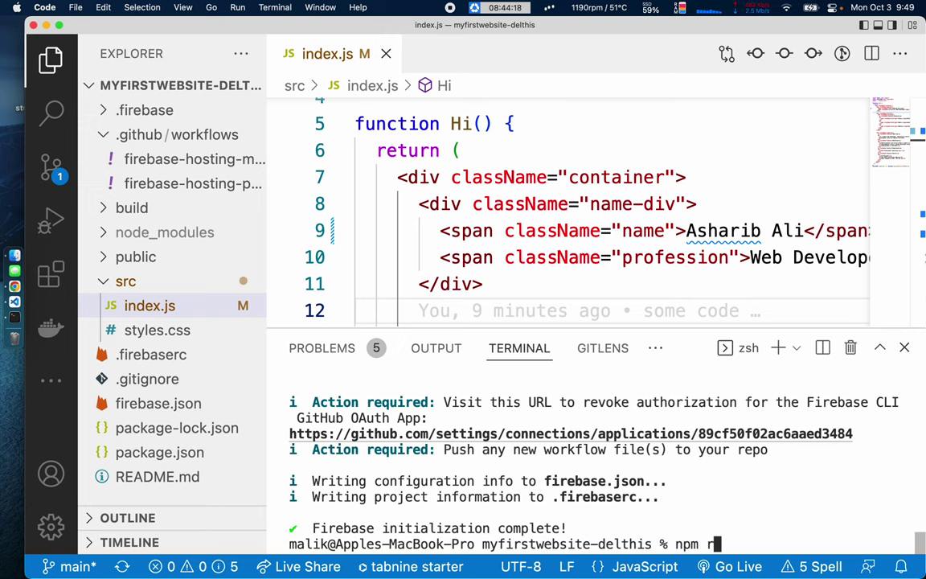
text(un build)
key(Return)
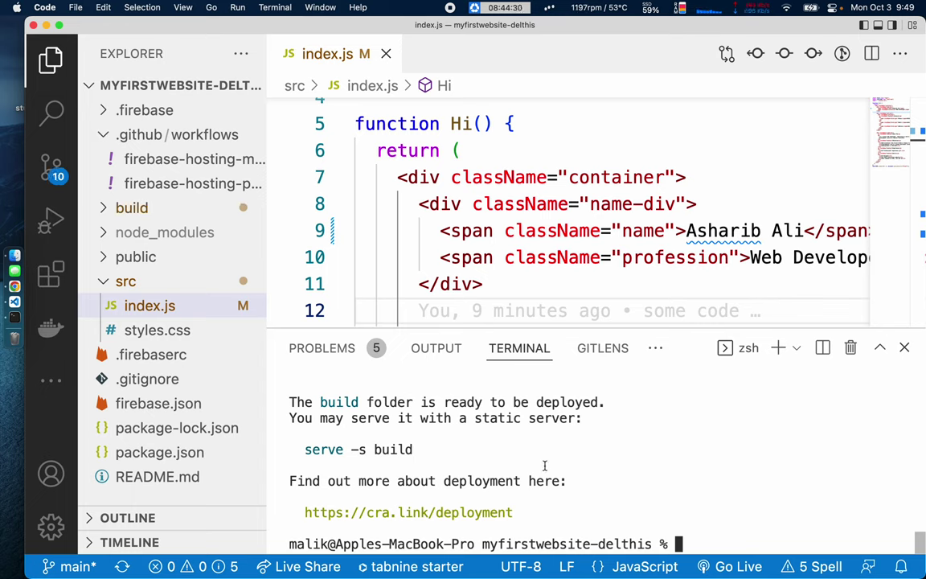
click(103, 209)
click(189, 135)
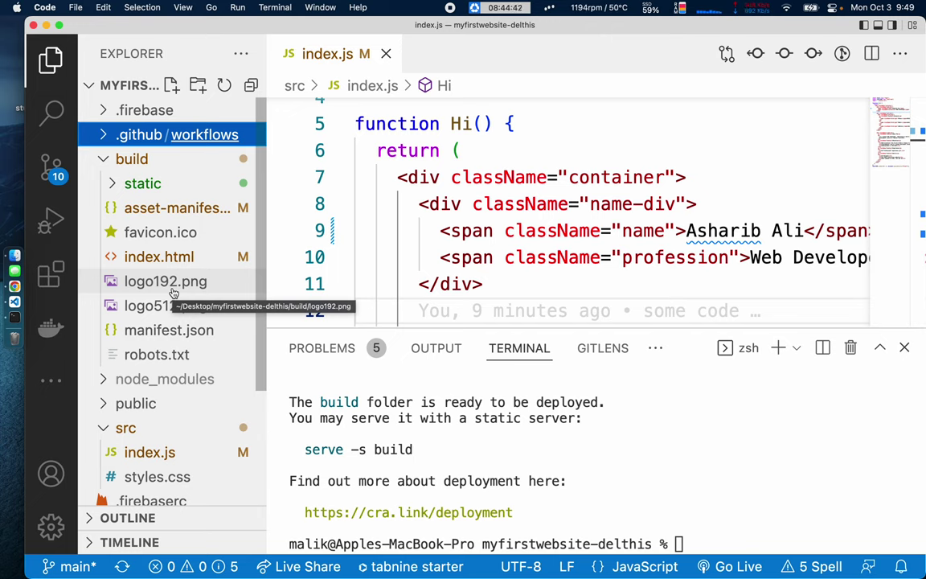
Commit the changes as 'name changed' and push them to GitHub.
key(ctrl+shift+g)
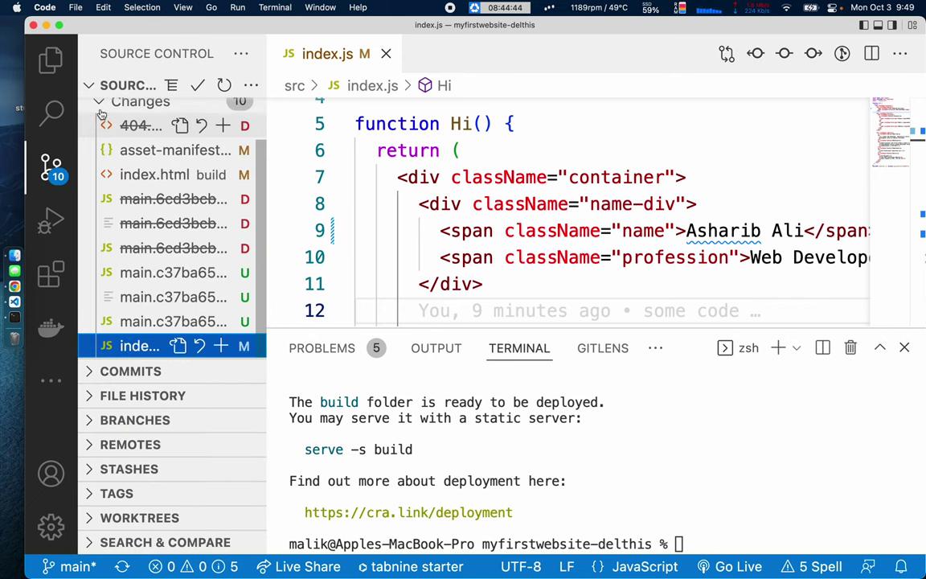
click(131, 116)
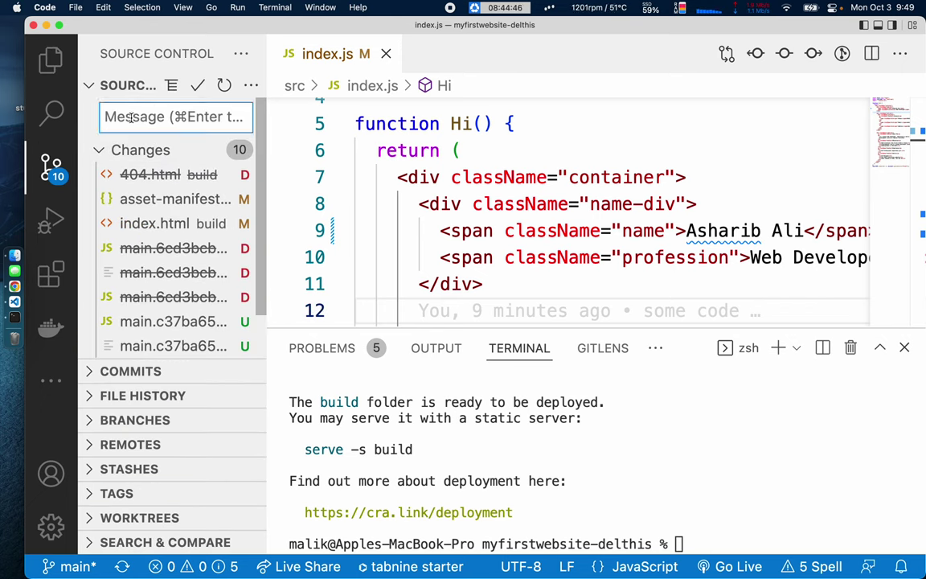
text(name )
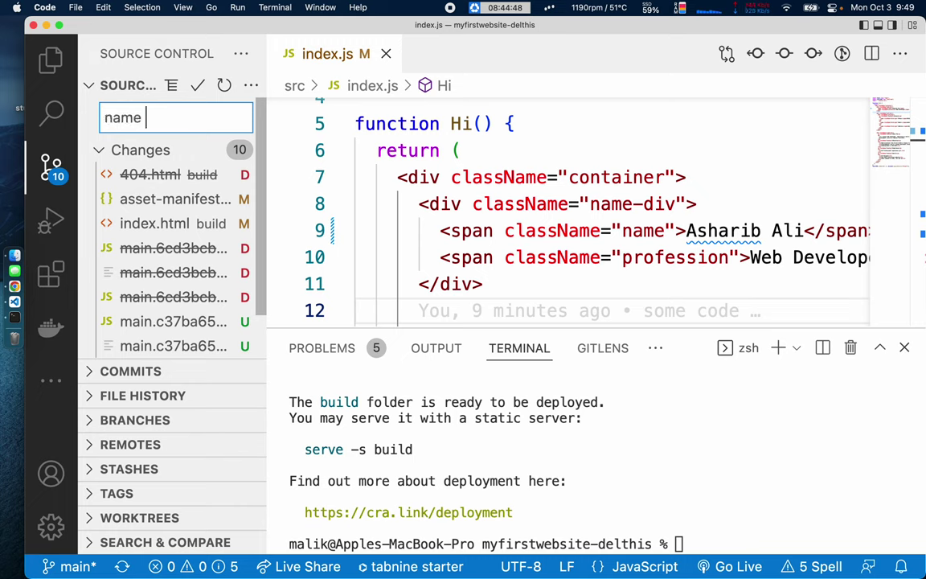
text(changed)
key(super+Return)
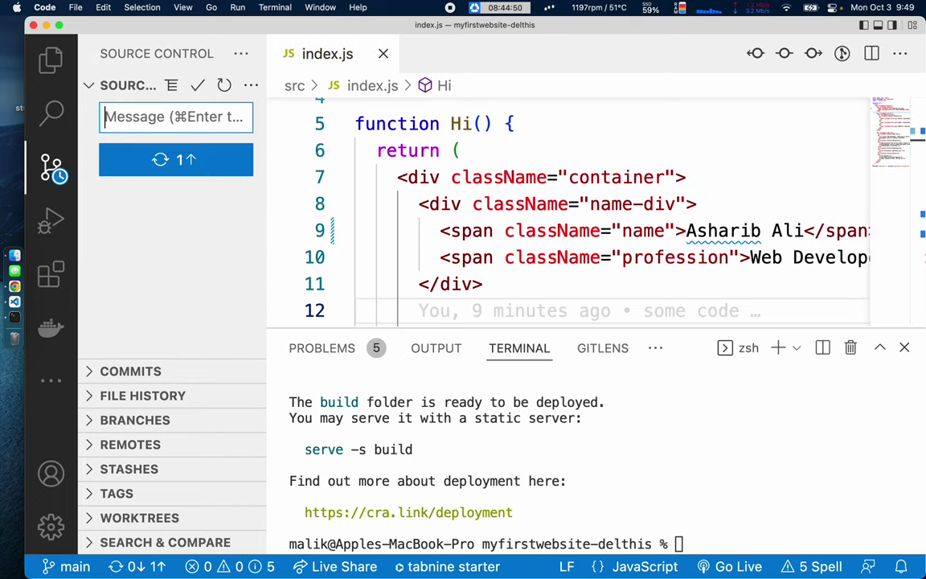
click(50, 58)
click(482, 177)
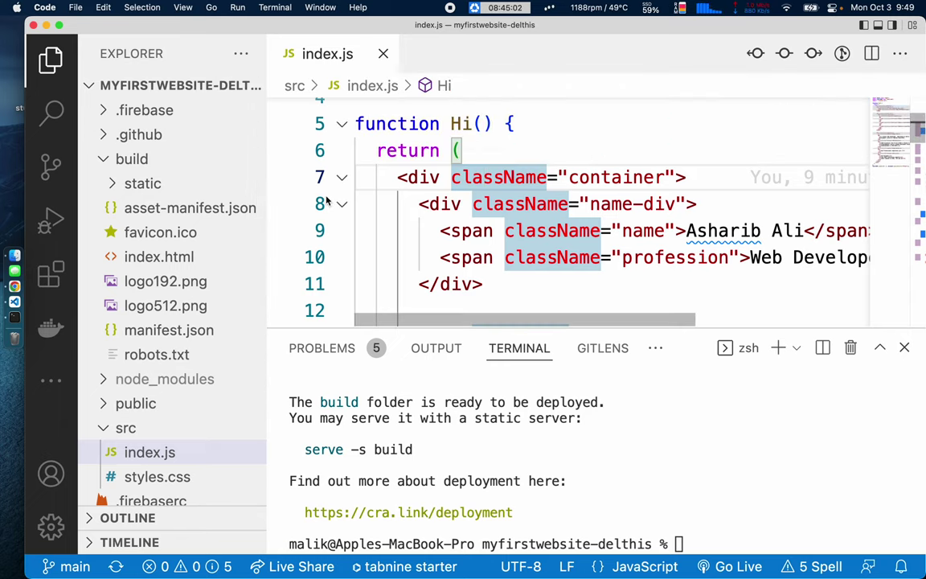
key(ctrl+Right)
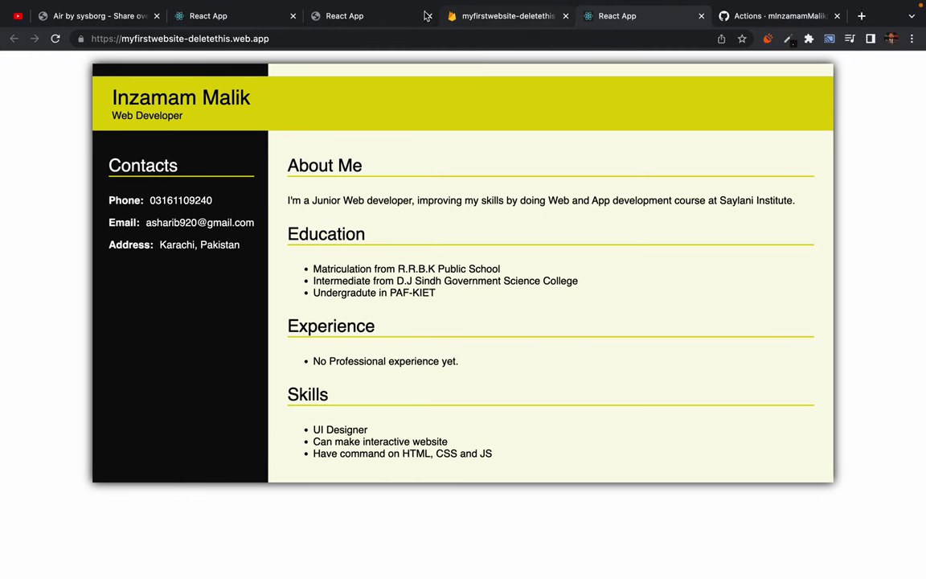
Check that deploy run #2 succeeded, then reload the live portfolio to see the new header name.
click(763, 16)
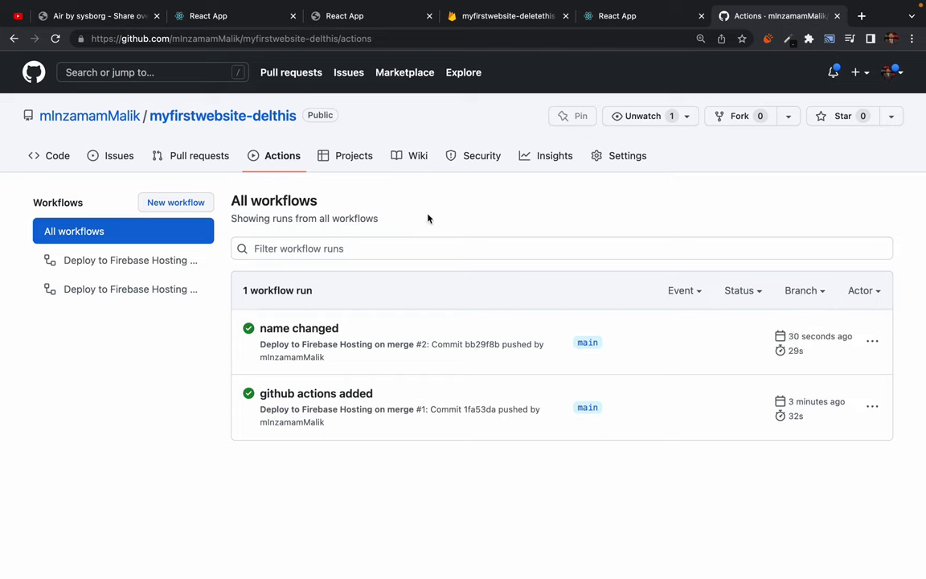
click(611, 23)
click(57, 39)
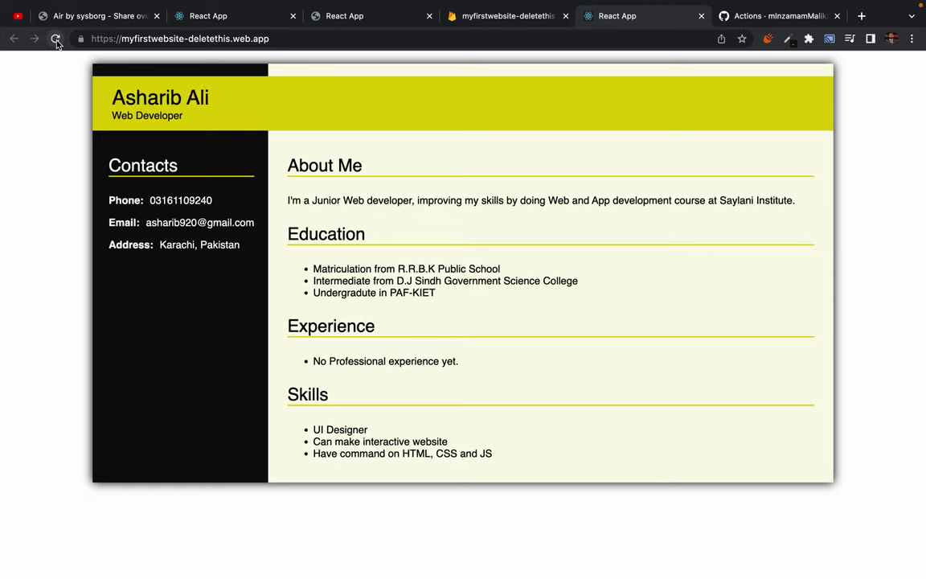
Finish the Firebase Hosting setup walkthrough and continue to the Hosting dashboard.
click(507, 18)
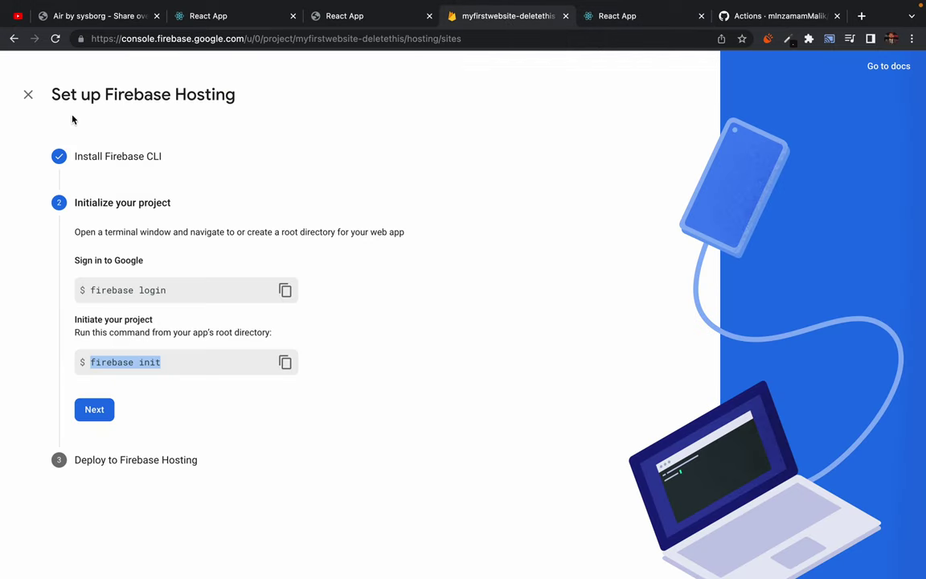
click(95, 410)
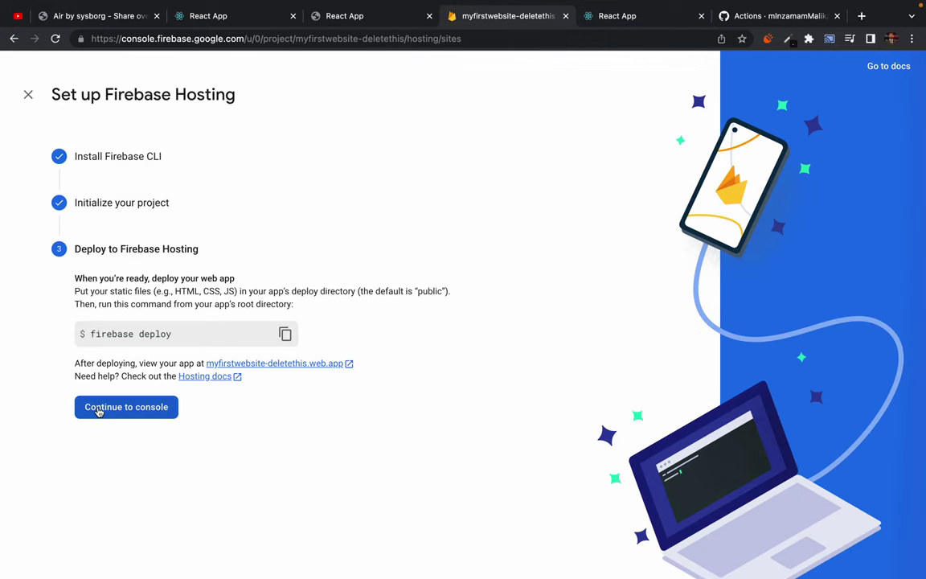
click(120, 407)
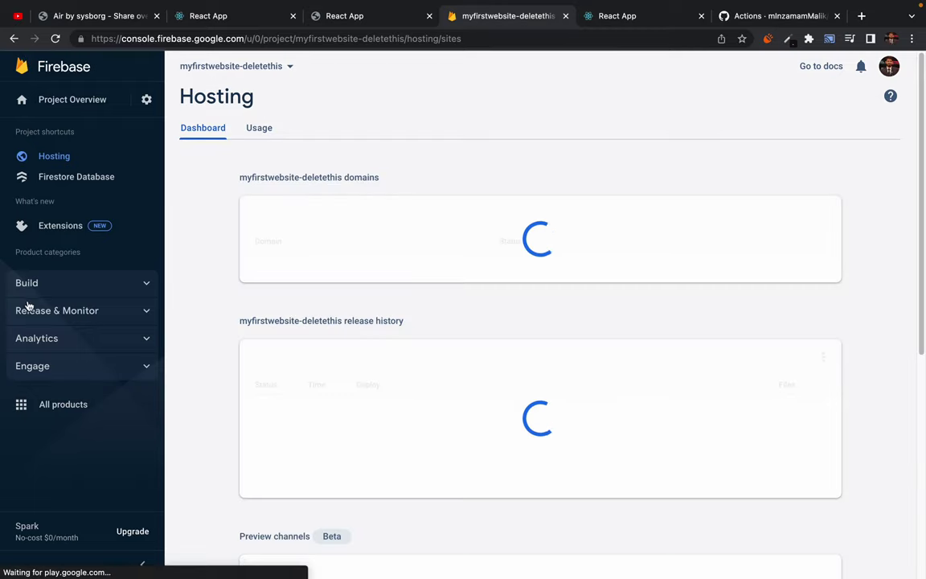
drag(193, 96, 343, 95)
click(310, 95)
Review the release history, where the GitHub Action deploy of Oct 3, 2022 9:50 PM is current.
scroll(313, 375, down, 5)
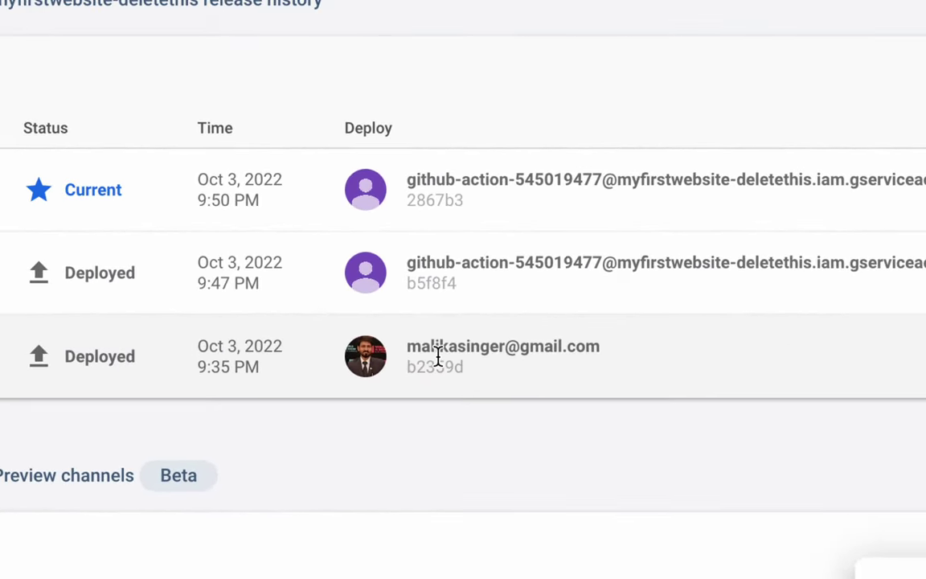
drag(405, 179, 517, 181)
click(518, 94)
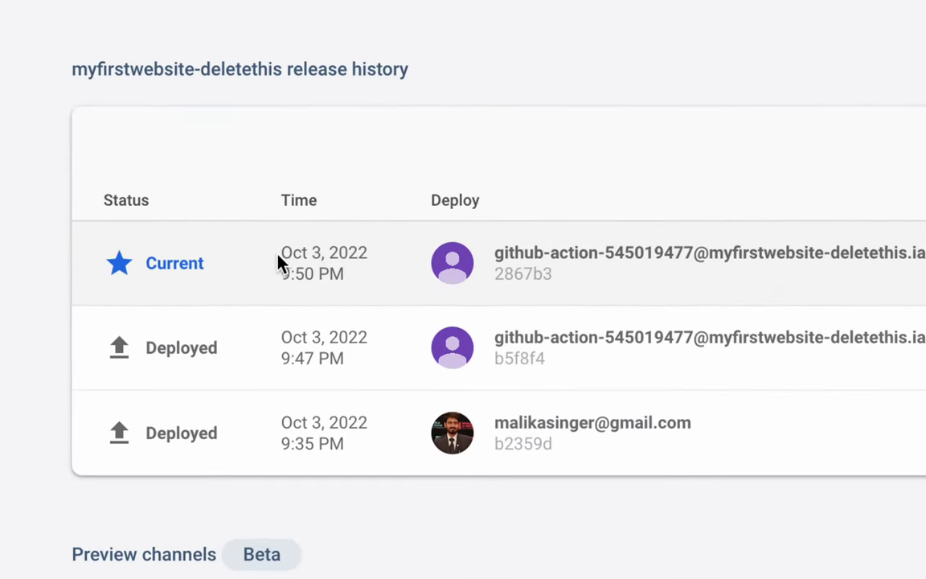
drag(281, 254, 355, 254)
click(305, 268)
drag(281, 274, 345, 273)
click(352, 280)
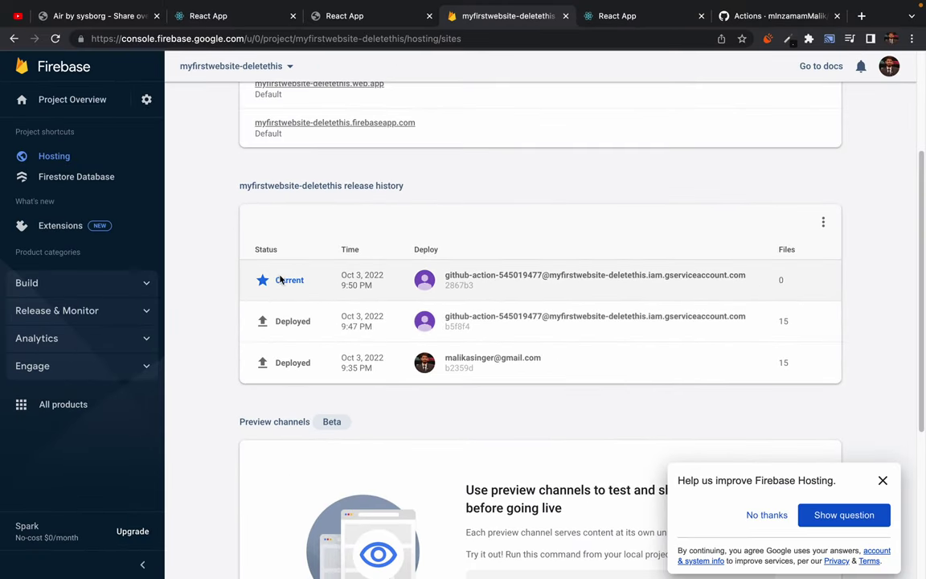
drag(159, 262, 210, 256)
click(323, 281)
scroll(506, 170, up, 1)
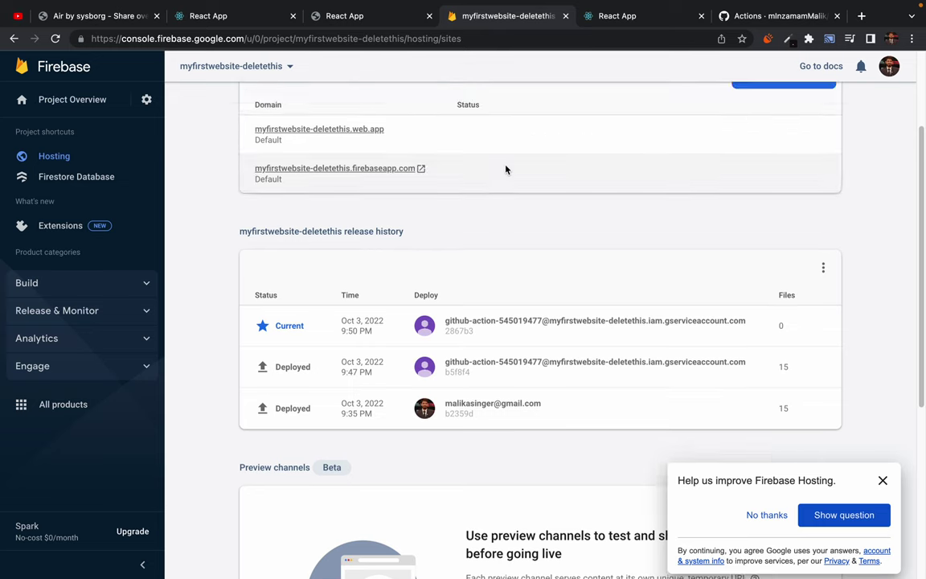
scroll(506, 169, up, 3)
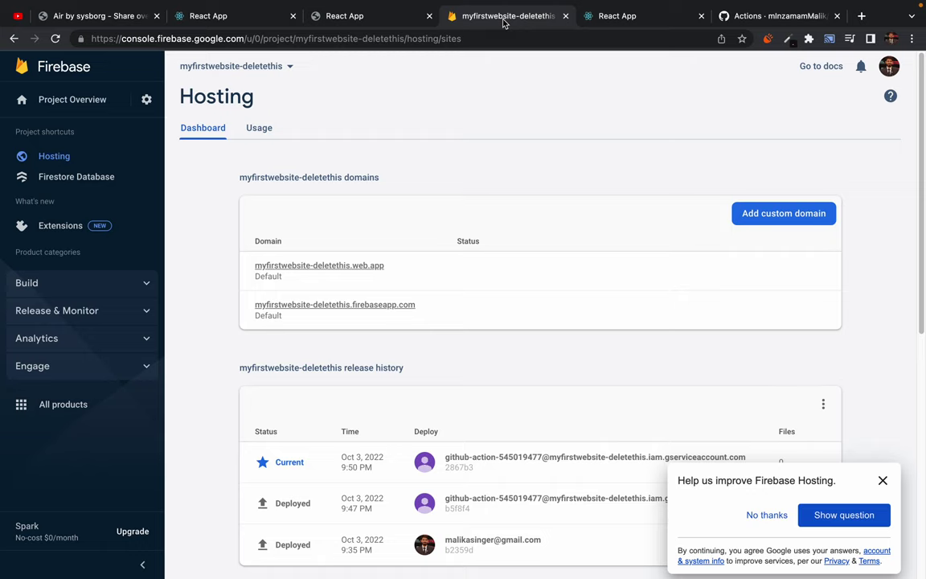
click(728, 17)
On the repository's Code page, paste a website into the About details, then cancel the edit.
click(56, 155)
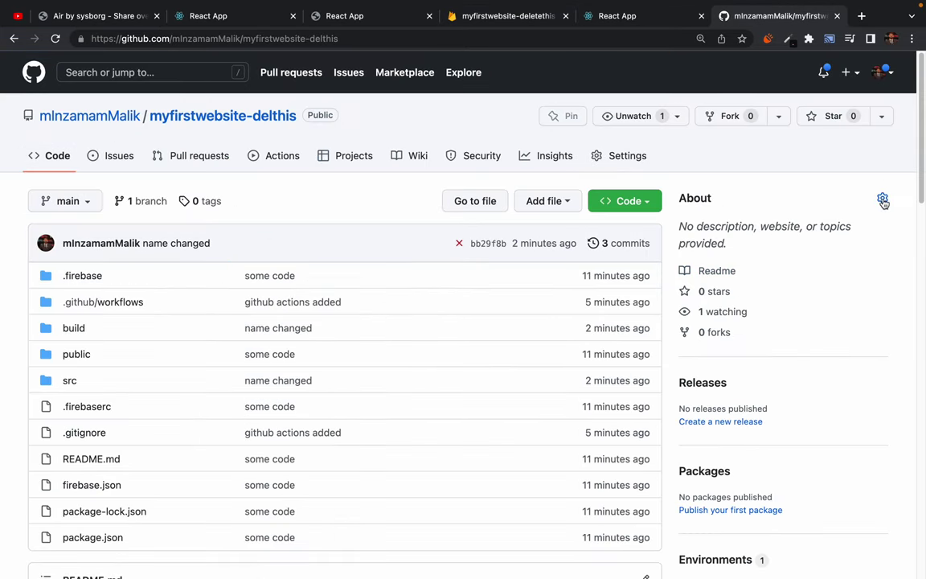
click(882, 198)
click(258, 239)
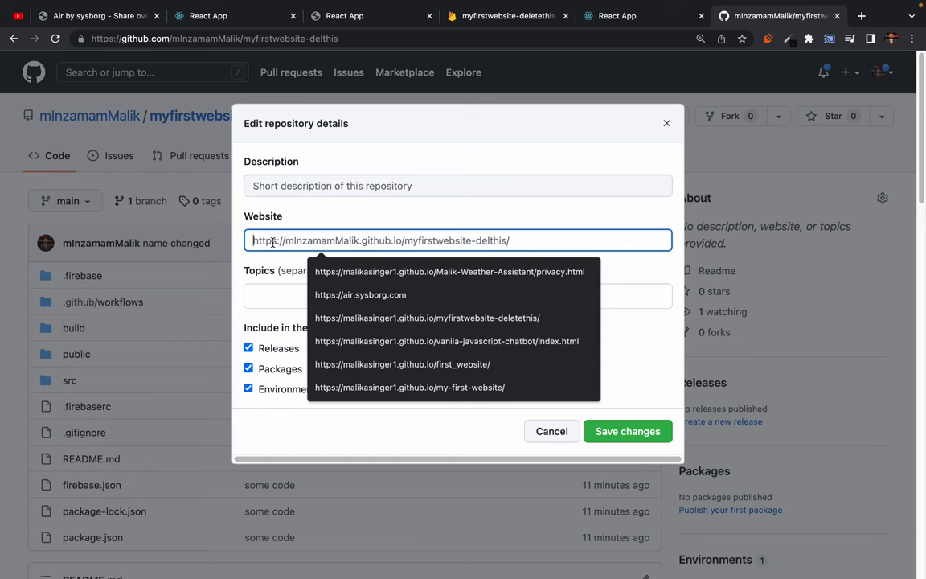
key(ctrl+a)
text(mInzamamMalik/myfirstwebsite-delthis)
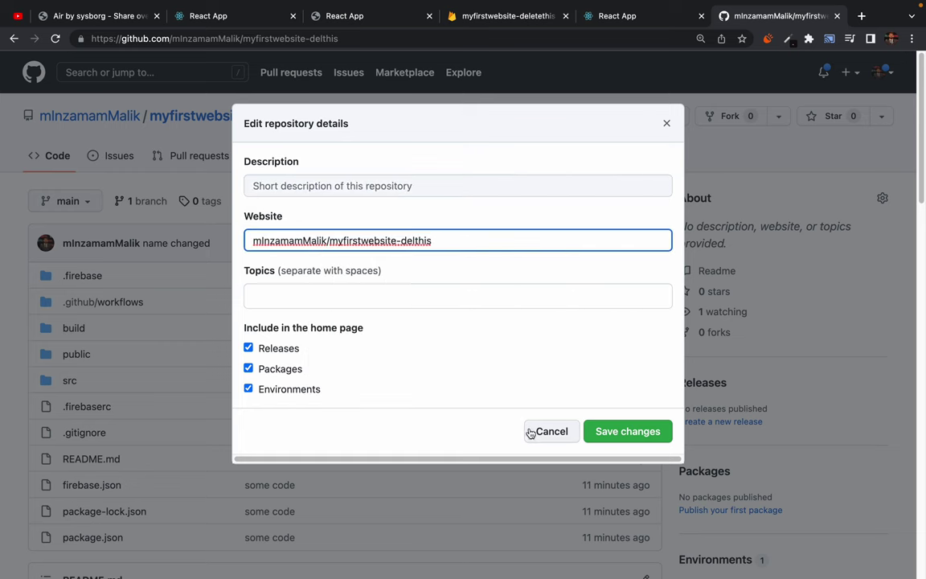
click(546, 435)
Confirm the About section still shows no description.
drag(710, 229, 830, 229)
click(831, 229)
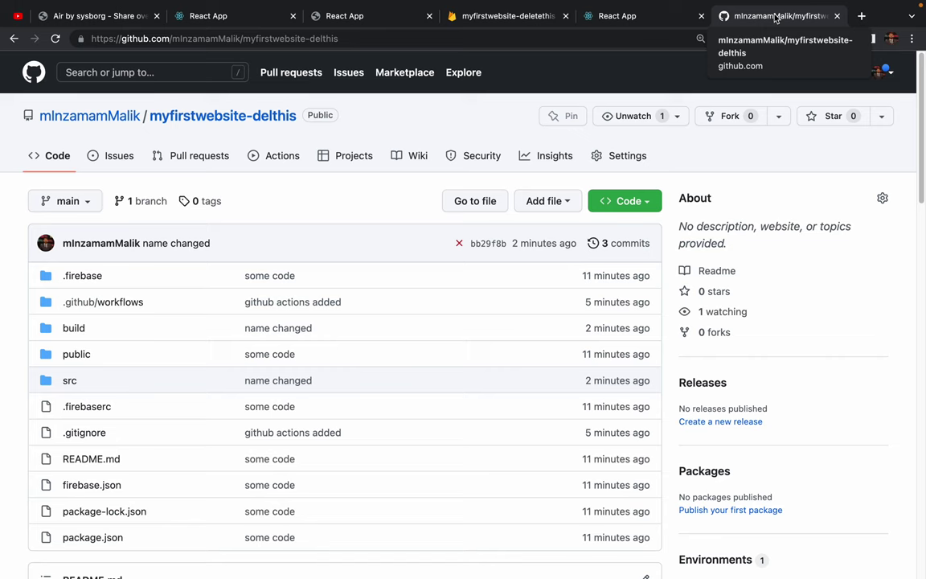
mouse_move(689, 2)
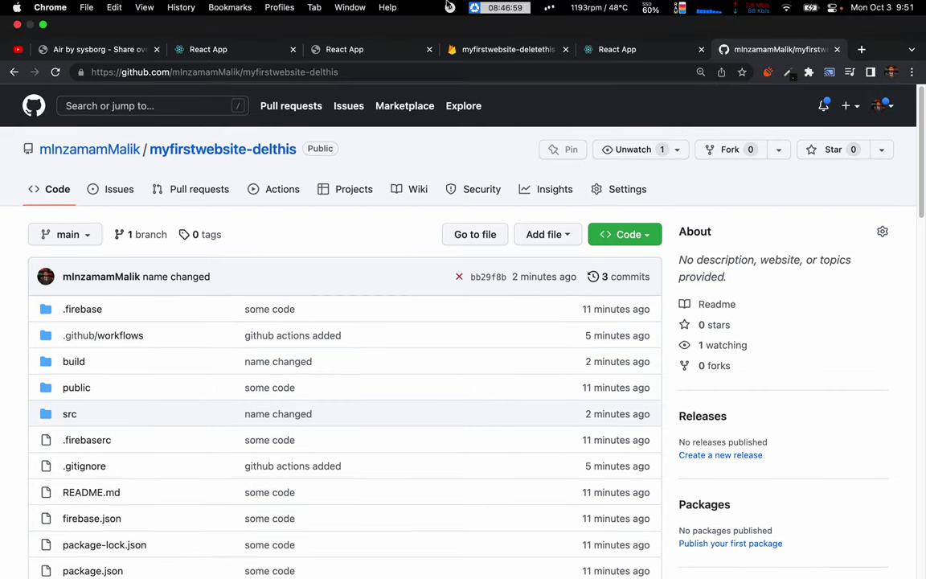